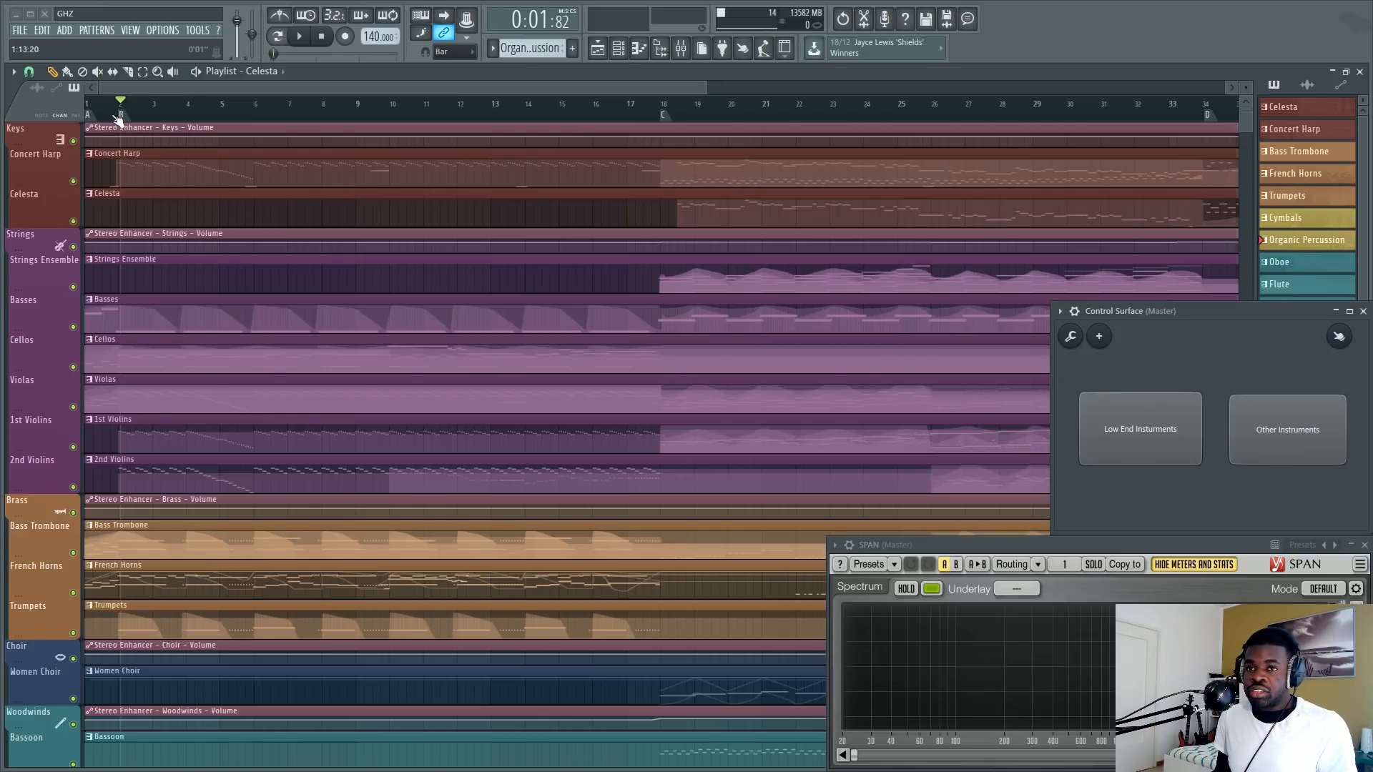
# Play the full orchestral arrangement from the start of the playlist to about bar 10 and stop playback.
pyautogui.click(89, 108)
pyautogui.press('space')
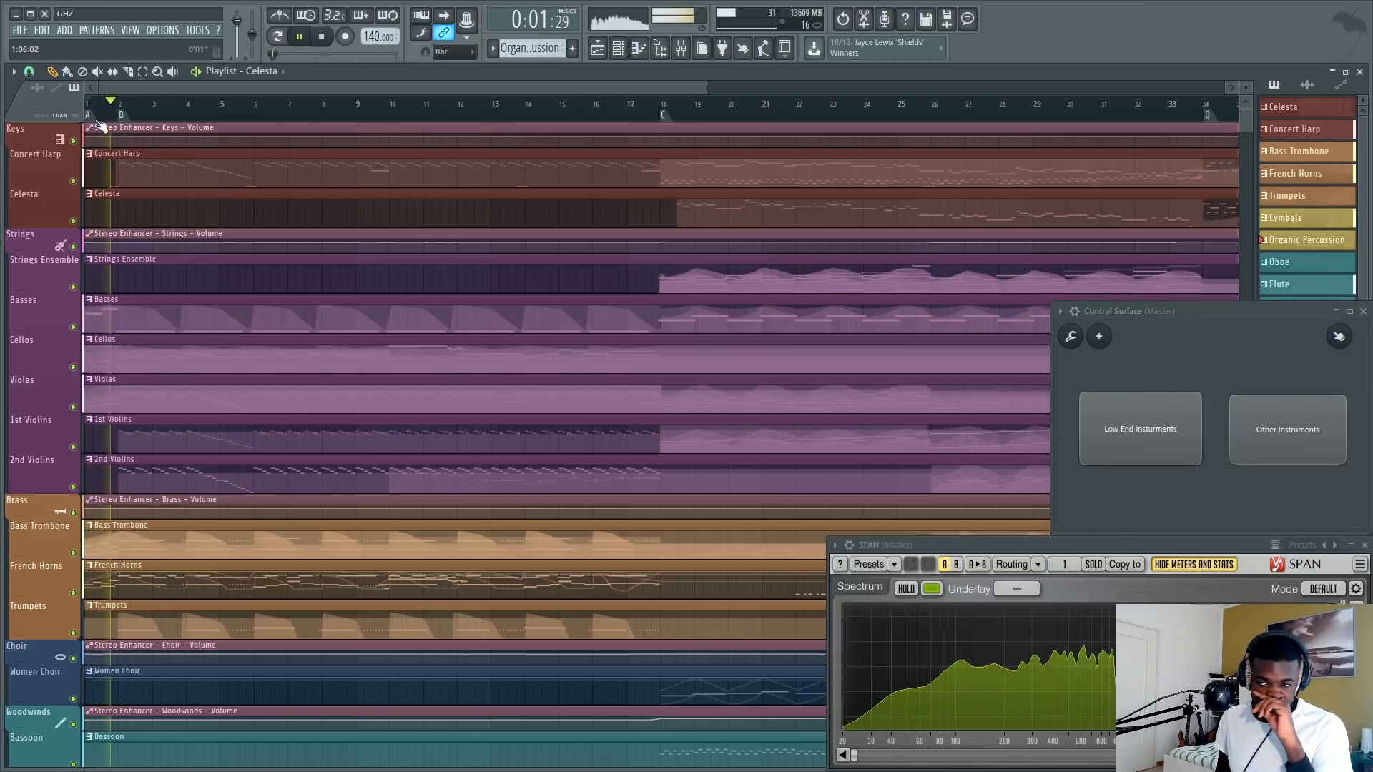
pyautogui.scroll(2, 143, 115)
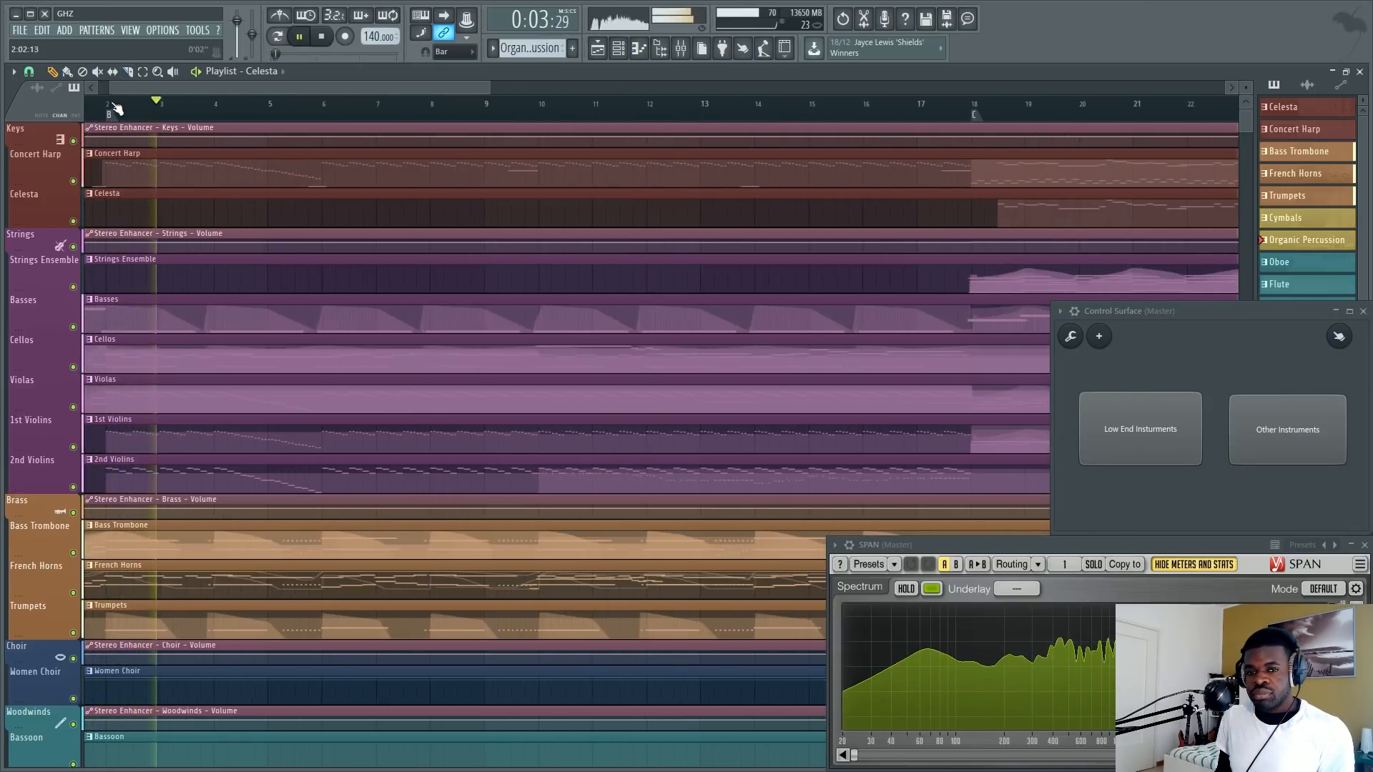
pyautogui.scroll(2, 199, 109)
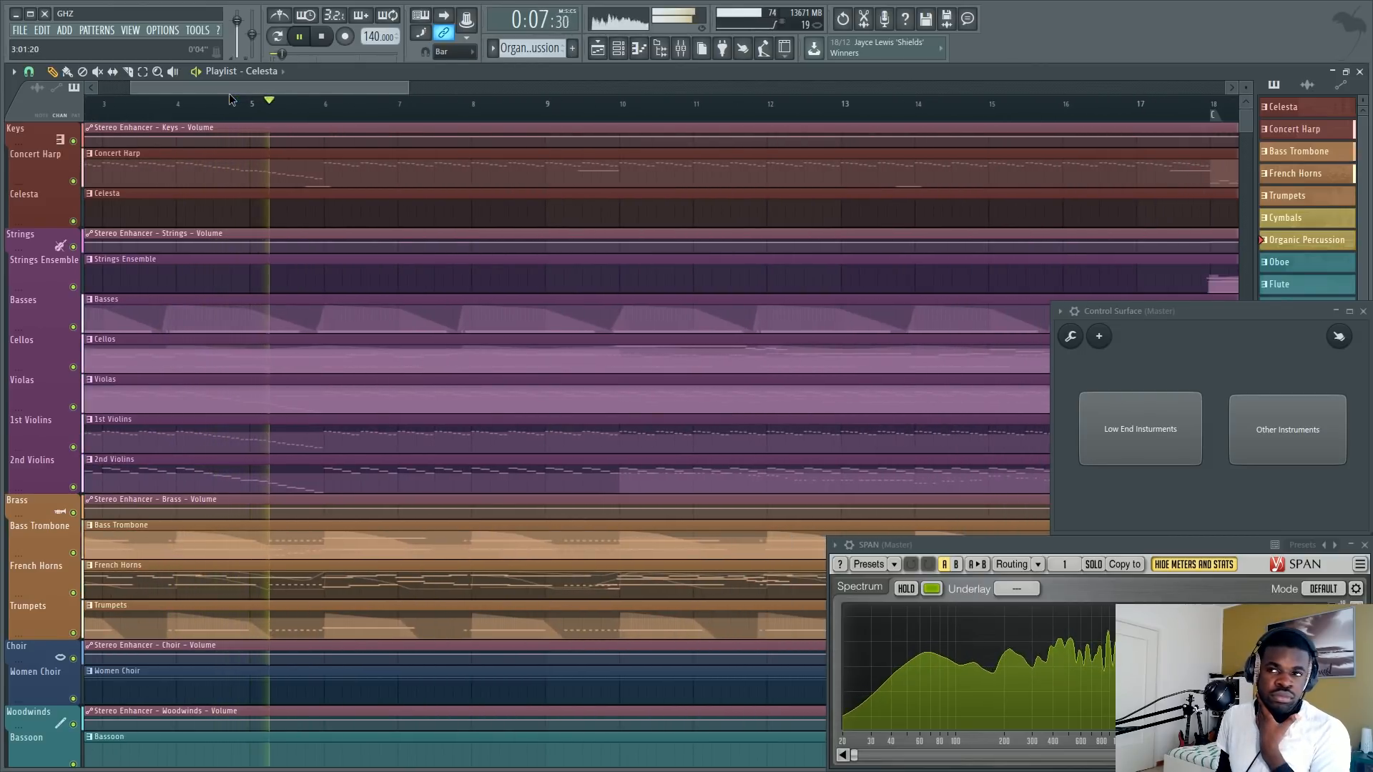
pyautogui.moveTo(229, 93); pyautogui.dragTo(299, 104)
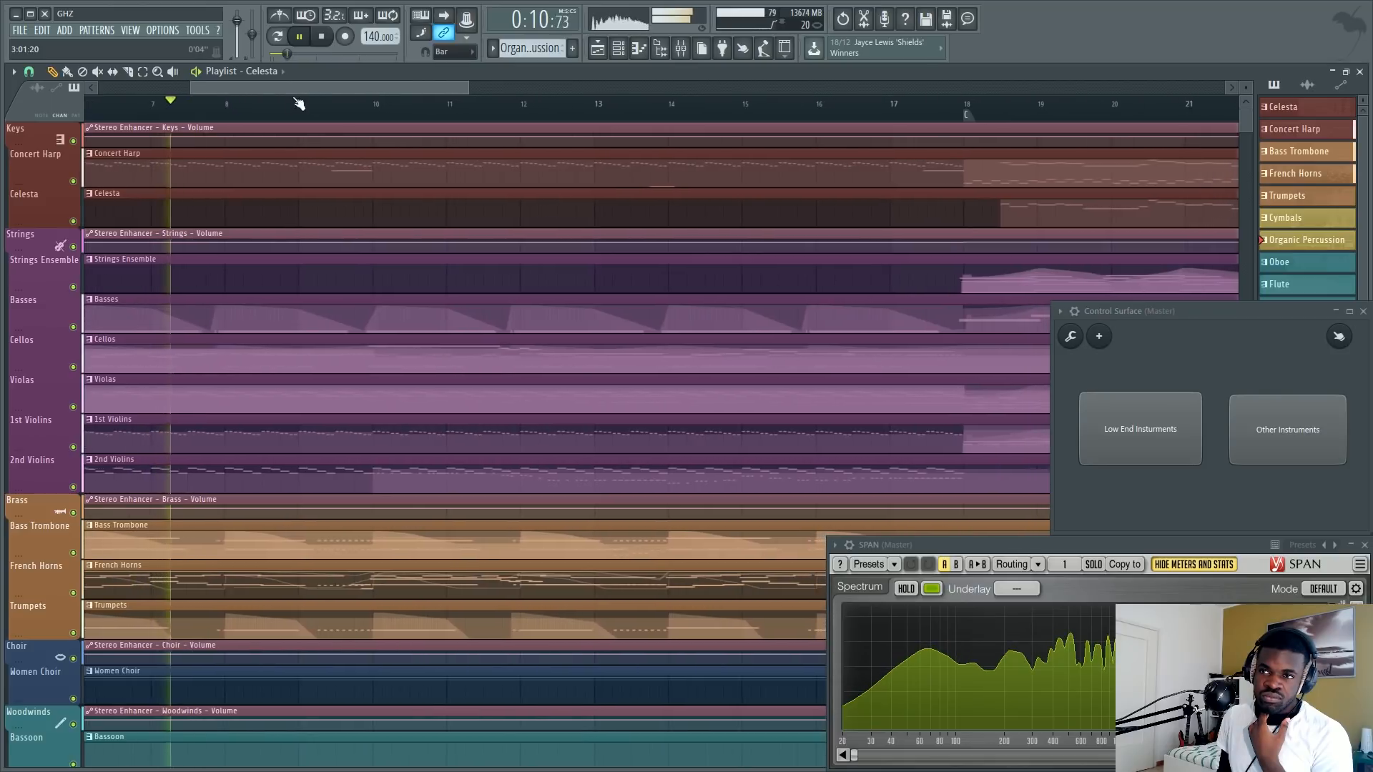
pyautogui.click(322, 40)
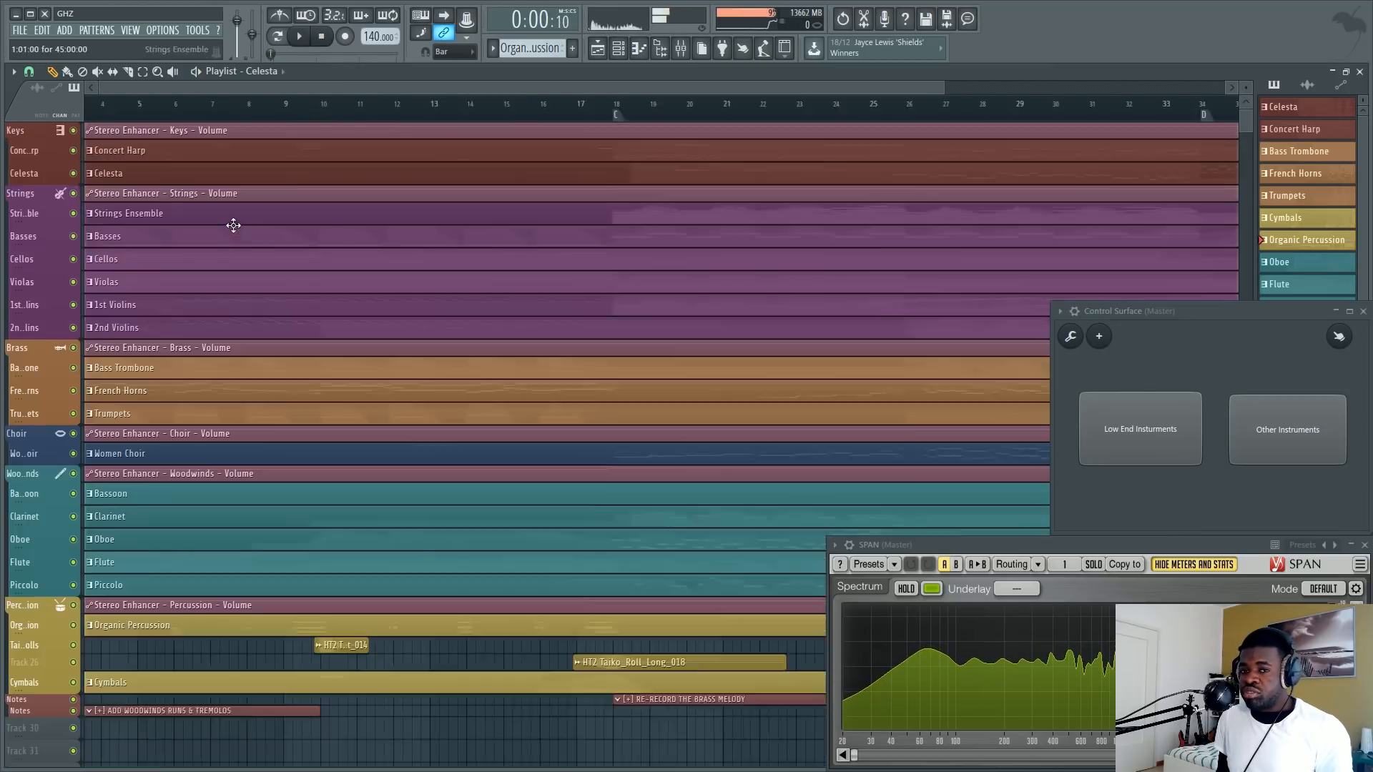
# Play the arrangement from the beginning with the low-end instruments muted and pause it around bar 5.
pyautogui.scroll(-3, 233, 225)
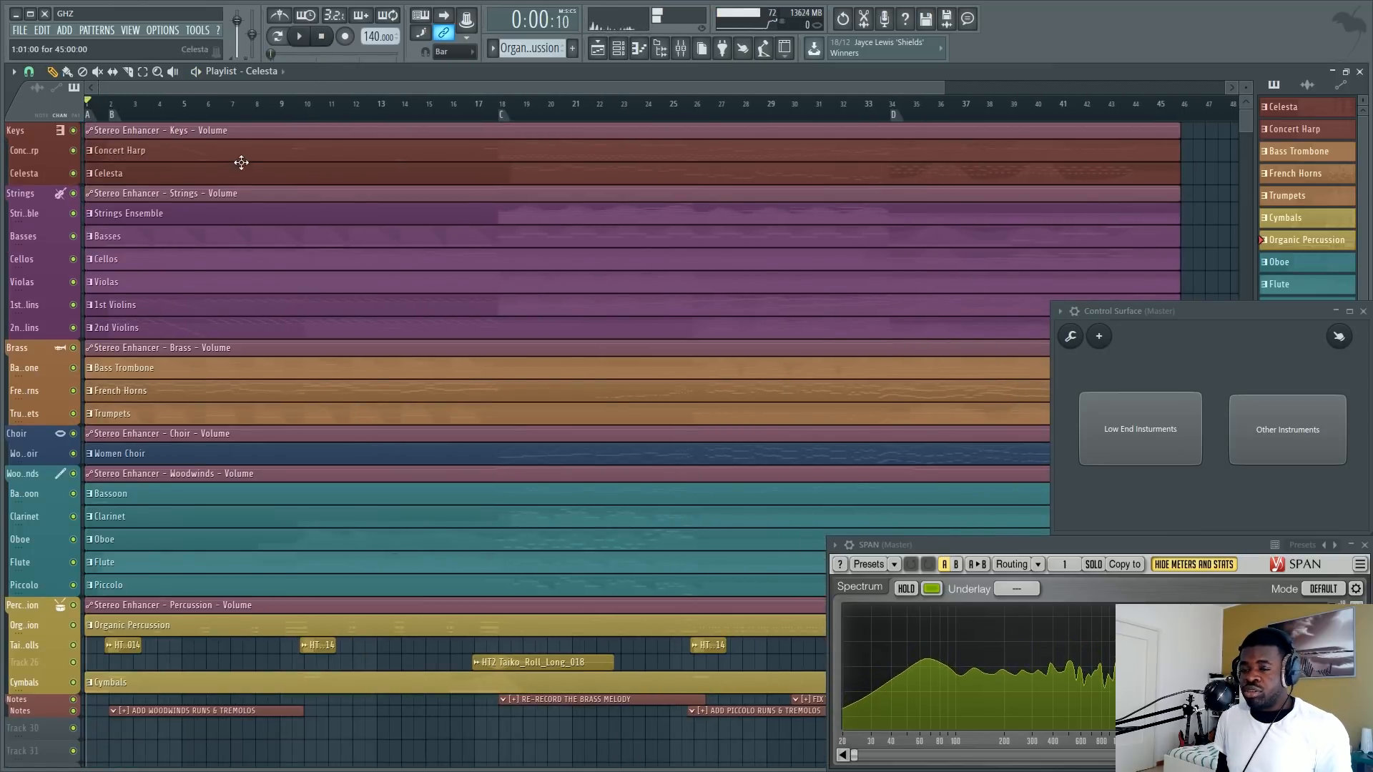
pyautogui.scroll(3, 228, 134)
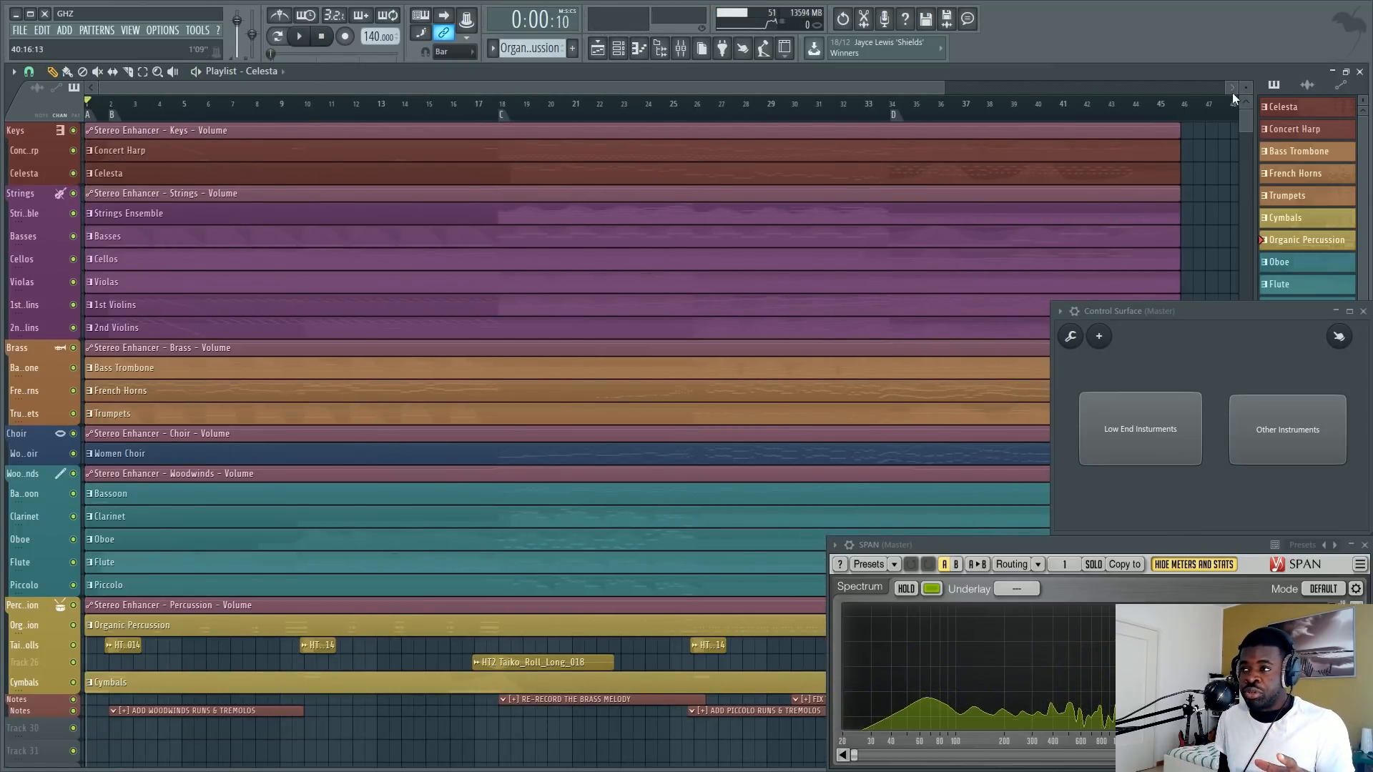
pyautogui.scroll(1, 296, 229)
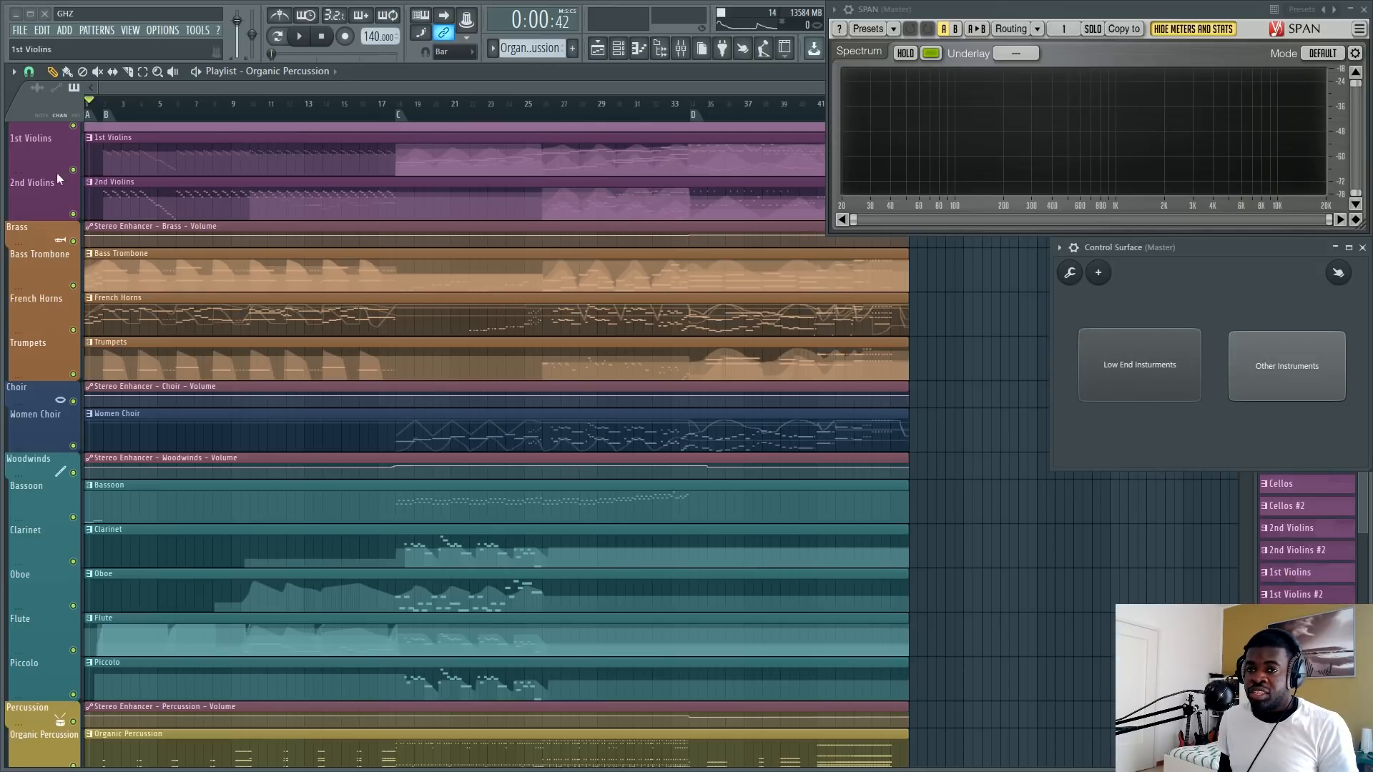
pyautogui.scroll(3, 126, 114)
pyautogui.moveTo(259, 90); pyautogui.dragTo(179, 93)
pyautogui.scroll(-2, 178, 93)
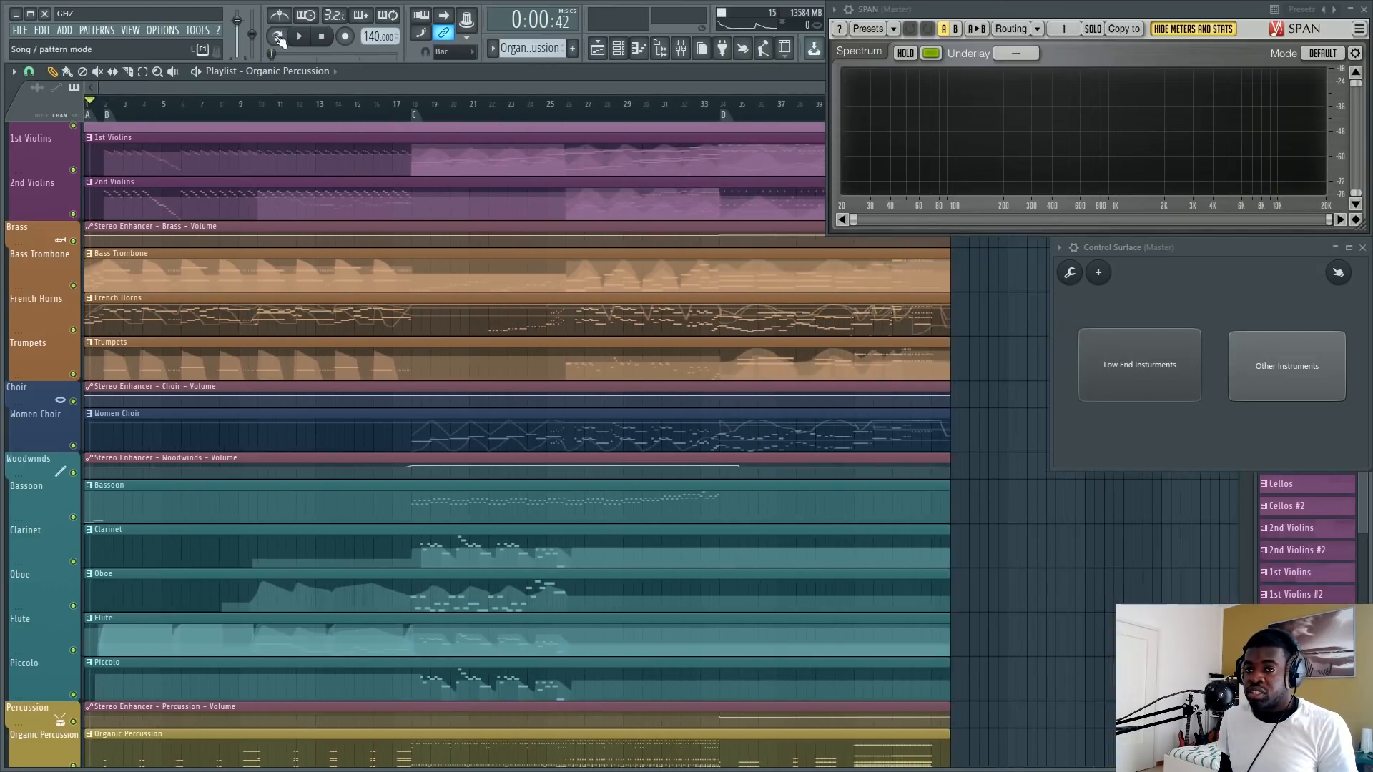
pyautogui.click(300, 39)
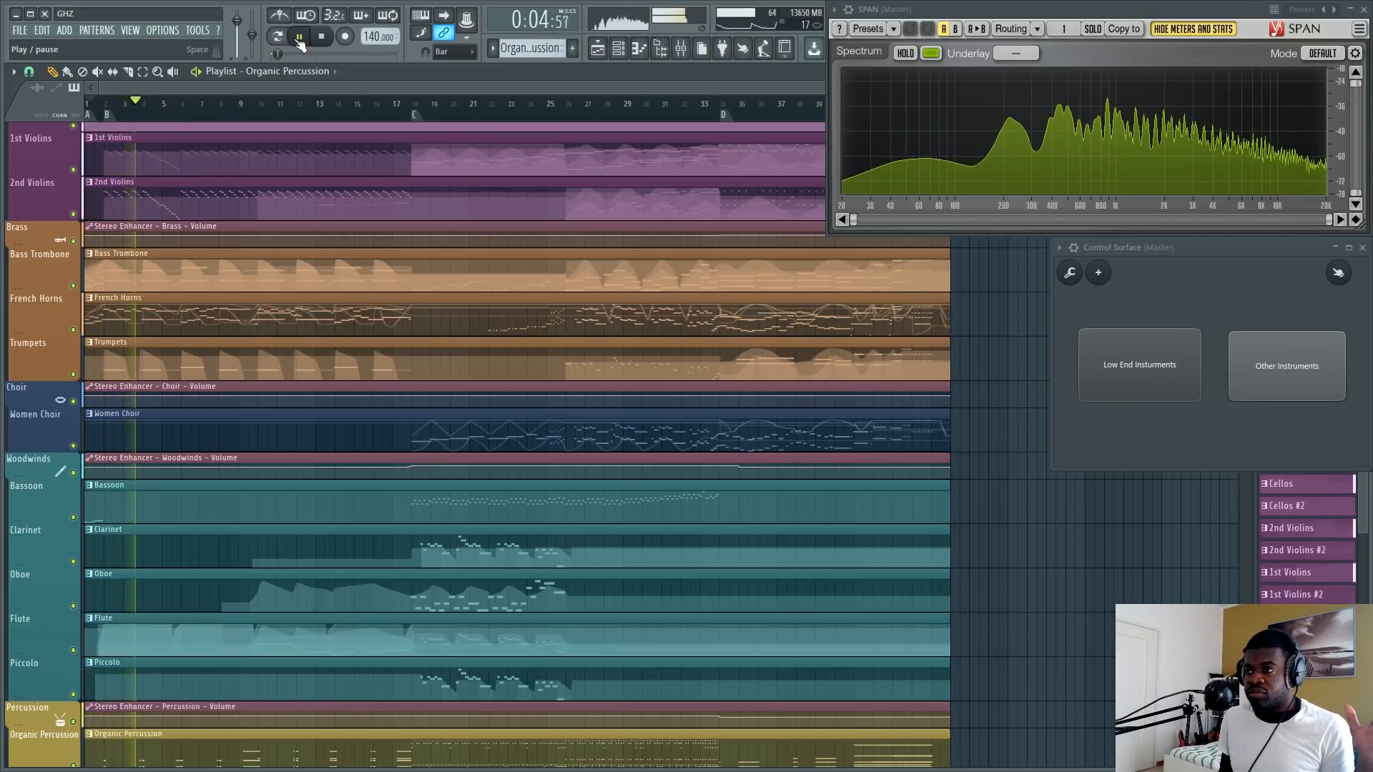
pyautogui.click(299, 40)
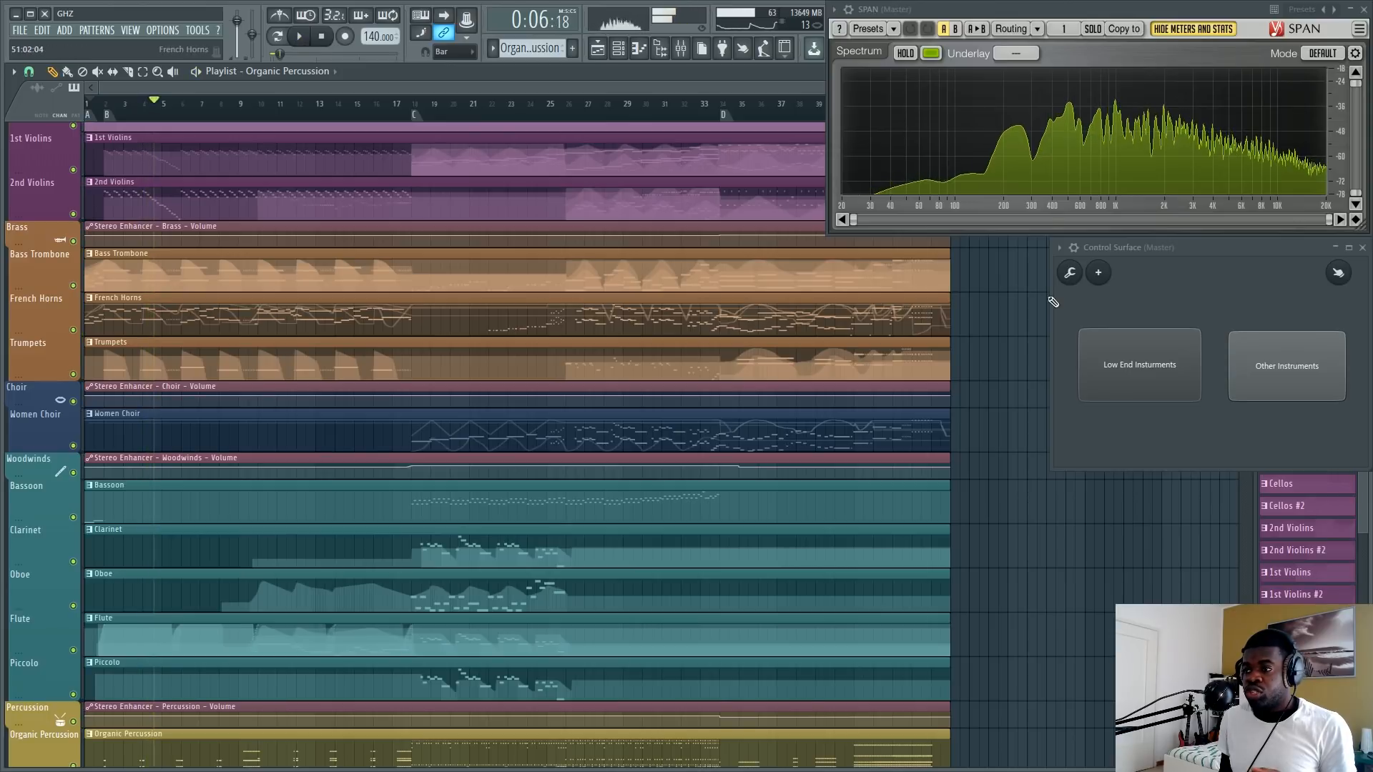
# Unmute the low-end instruments, resume playback to hear the fuller mix, and stop it.
pyautogui.click(1117, 354)
pyautogui.click(301, 39)
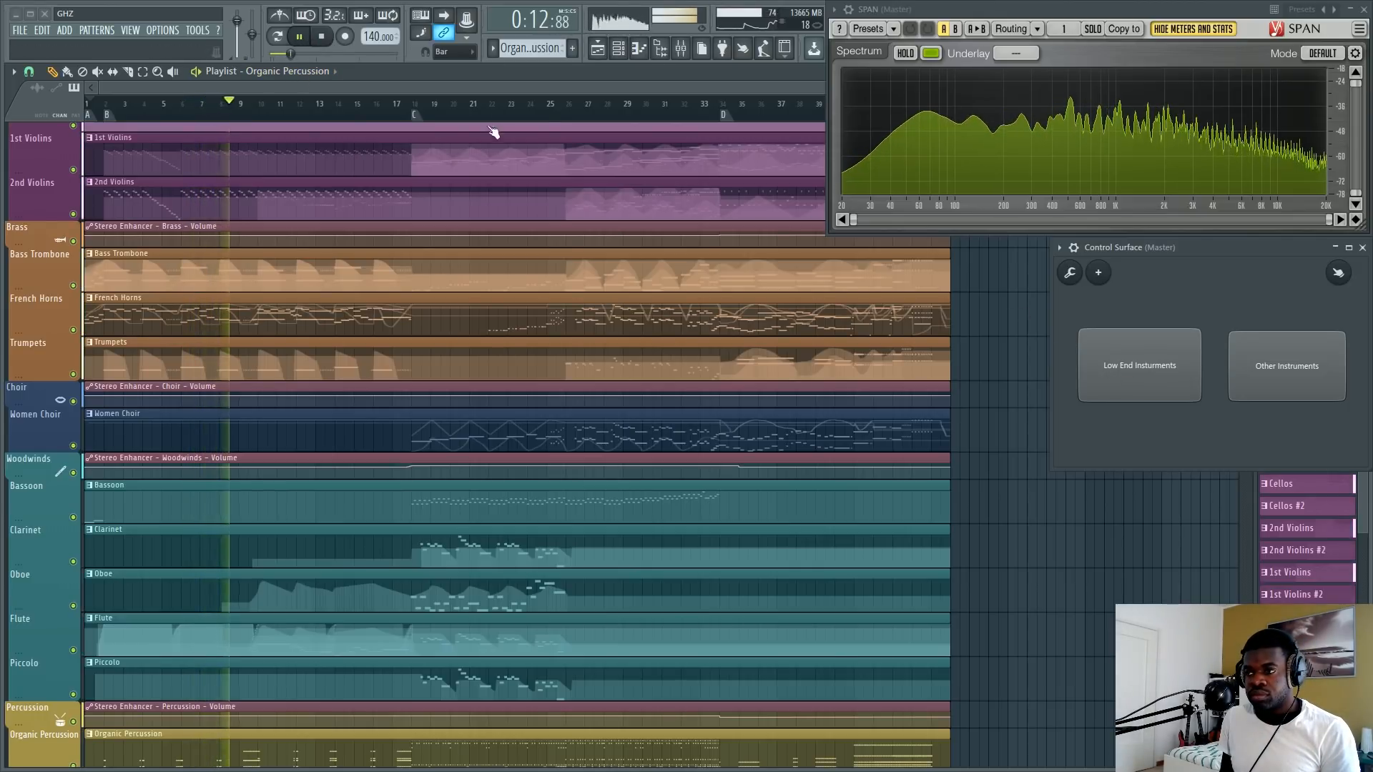
pyautogui.press('space')
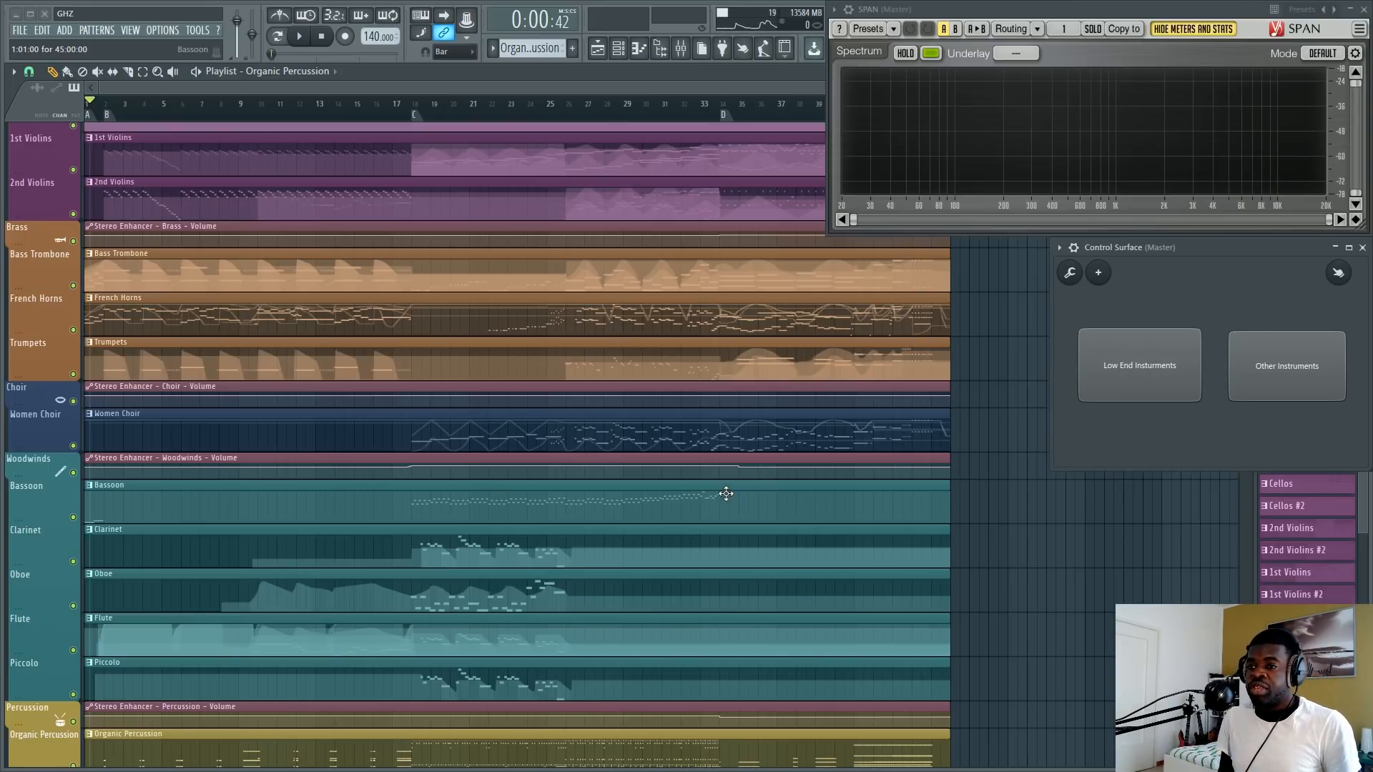
# Place the playhead at section marker B, just before bar 2 of the arrangement.
pyautogui.scroll(4, 181, 107)
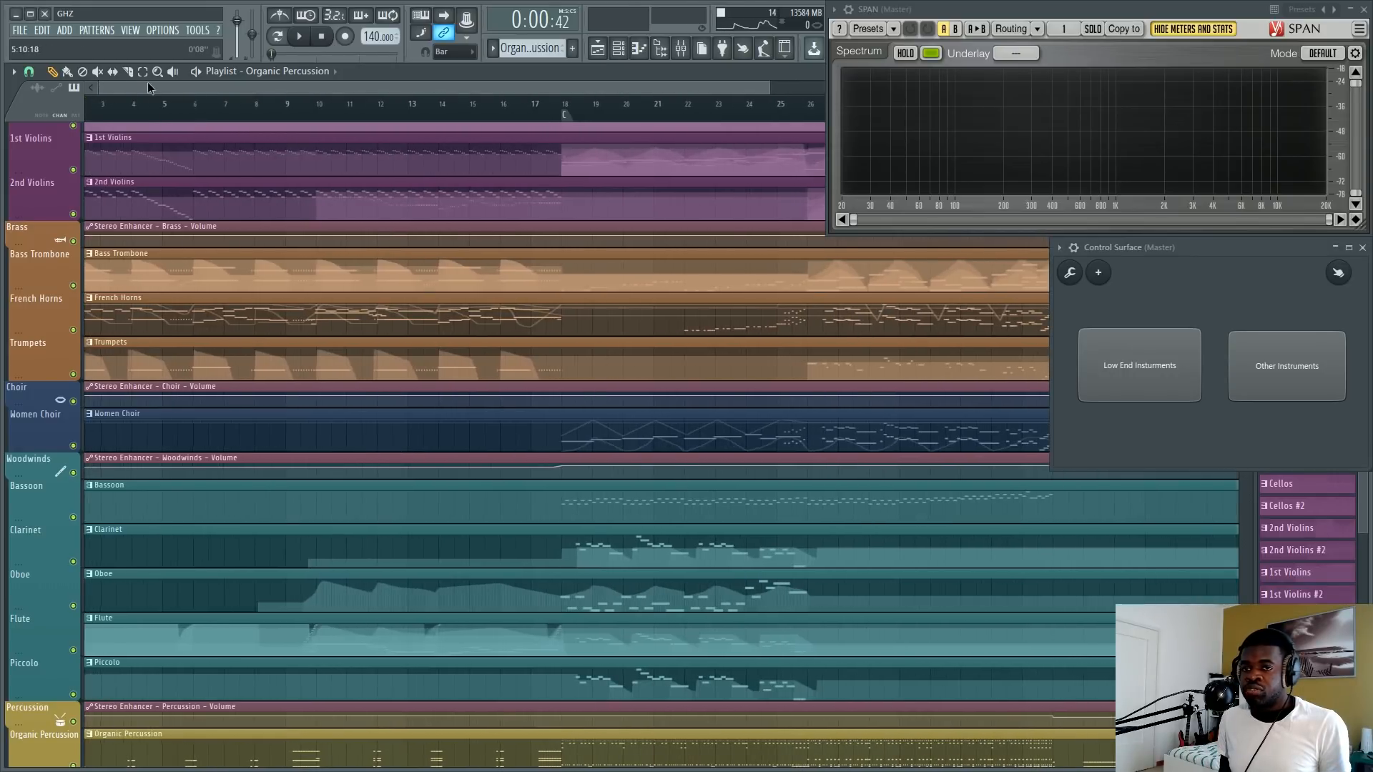
pyautogui.scroll(1, 130, 88)
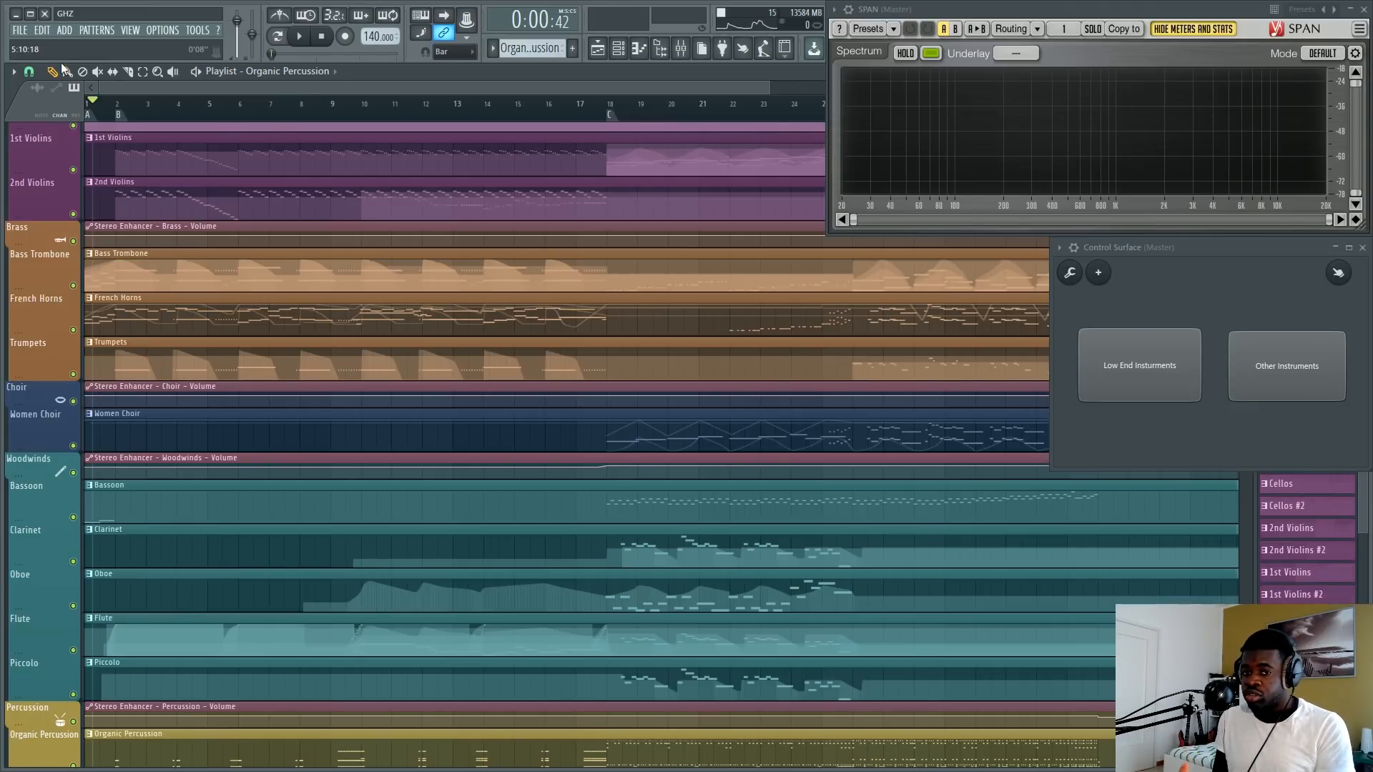
pyautogui.scroll(2, 119, 109)
pyautogui.click(119, 107)
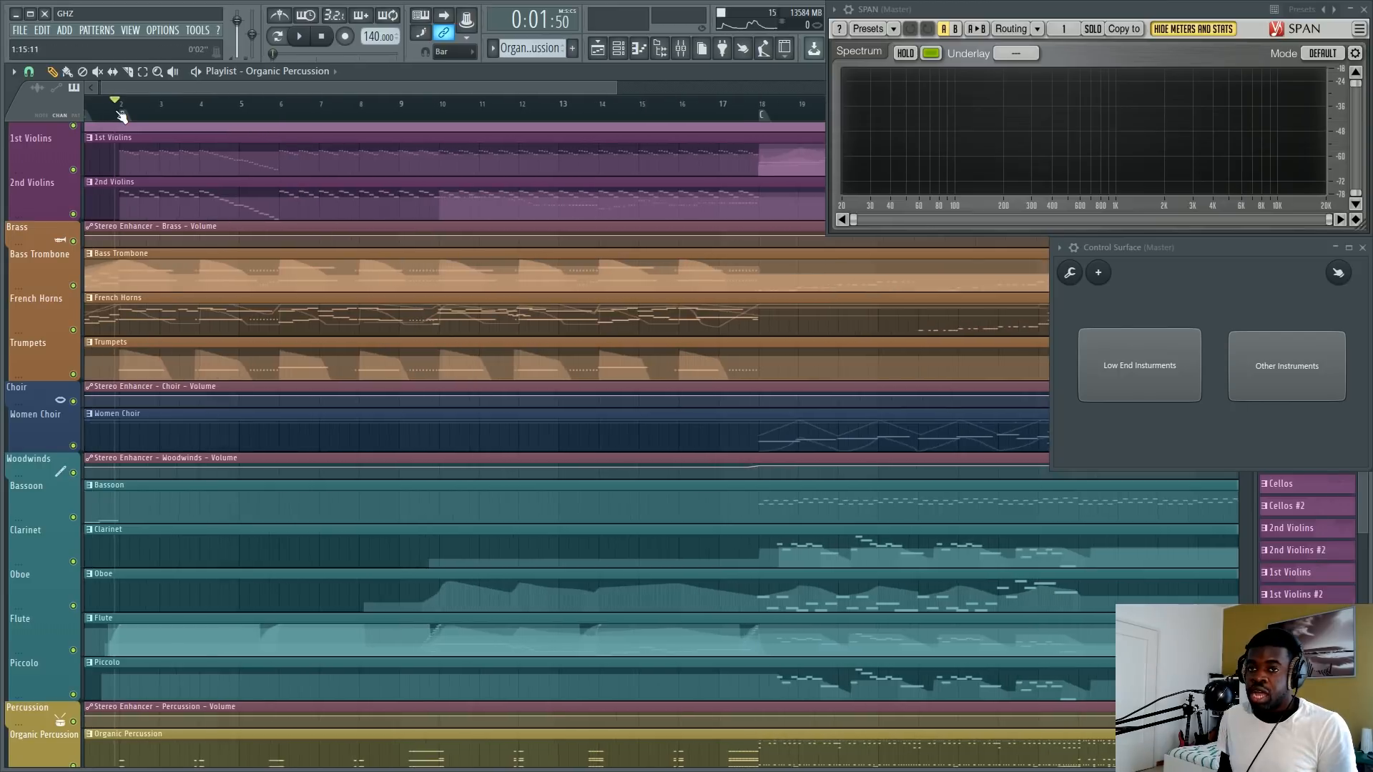
pyautogui.scroll(-1, 120, 109)
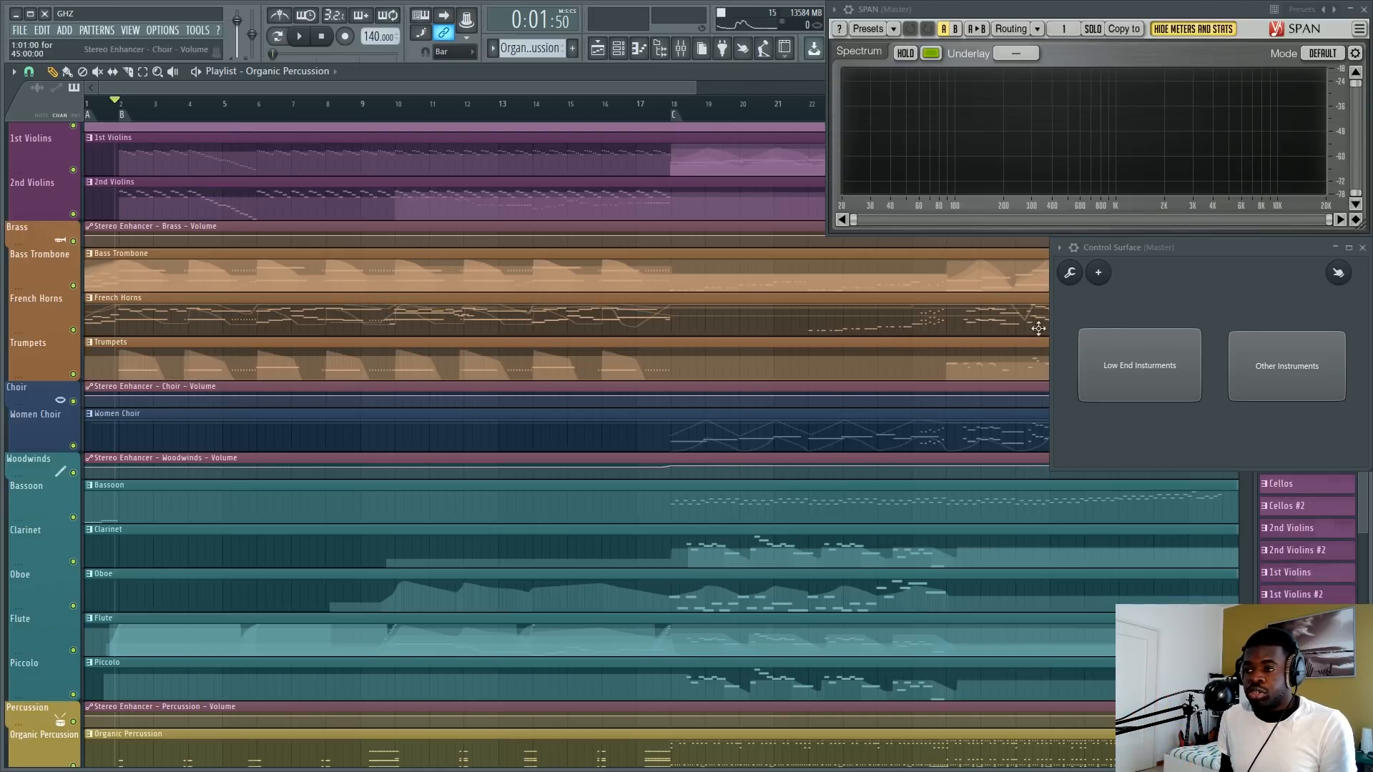
# Play the low-end instruments on their own from section B past bar 5 and stop playback.
pyautogui.scroll(5, 247, 309)
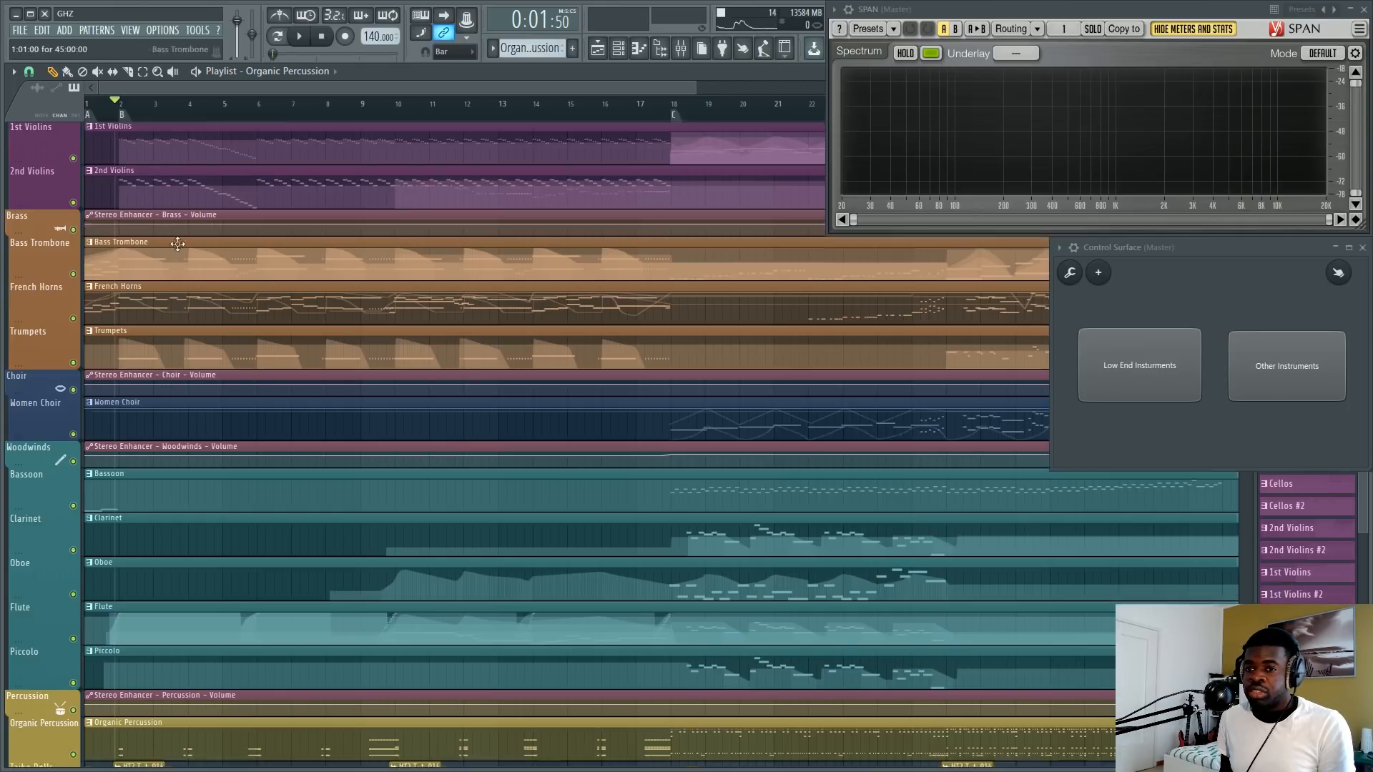
pyautogui.scroll(-1, 247, 310)
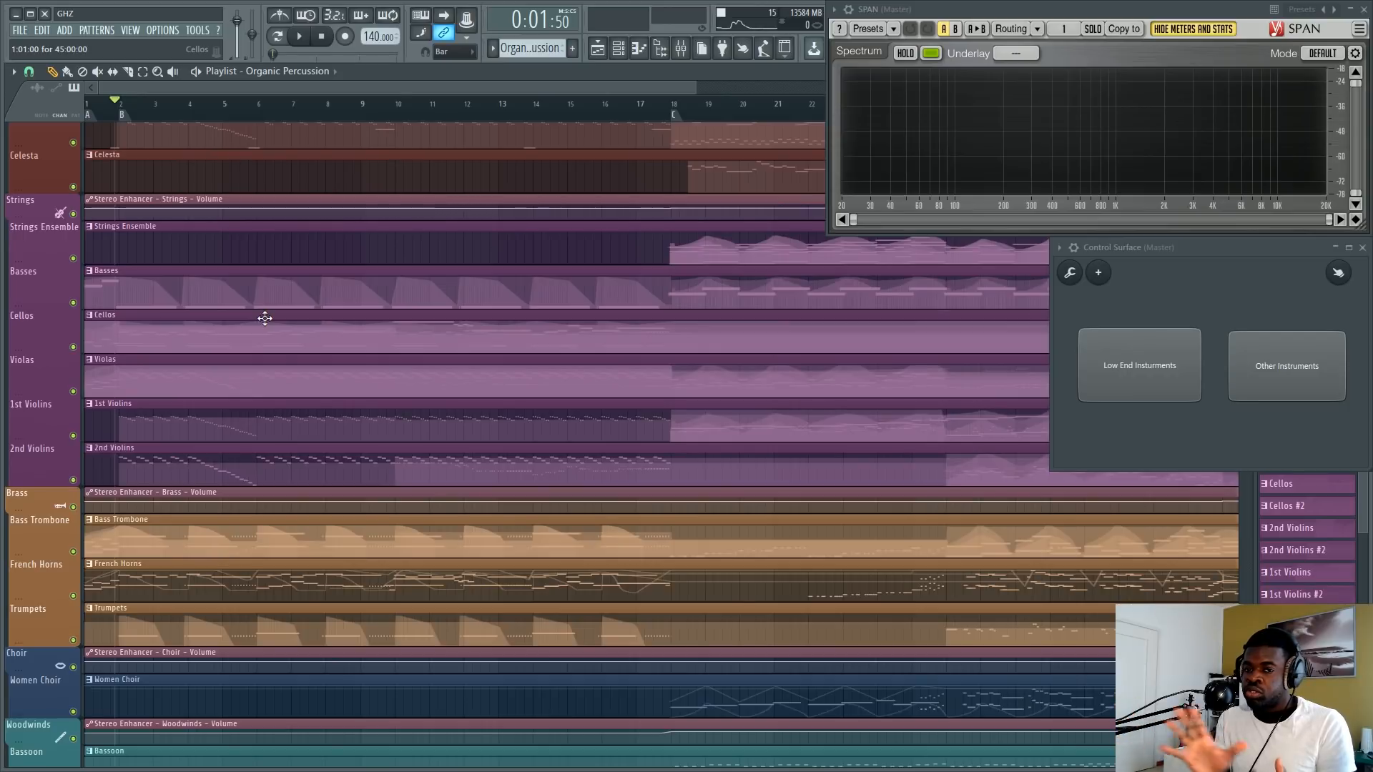
pyautogui.scroll(-4, 266, 318)
pyautogui.scroll(3, 242, 337)
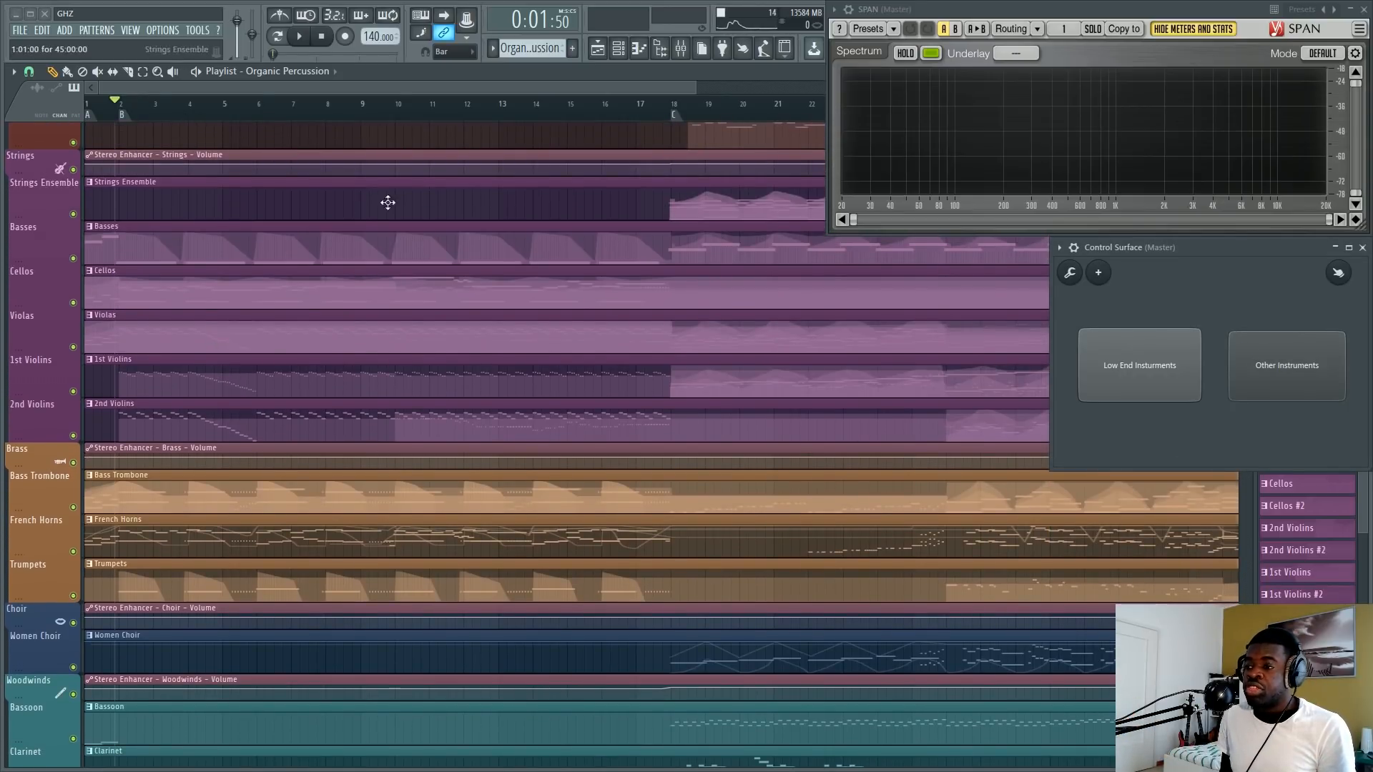
pyautogui.press('space')
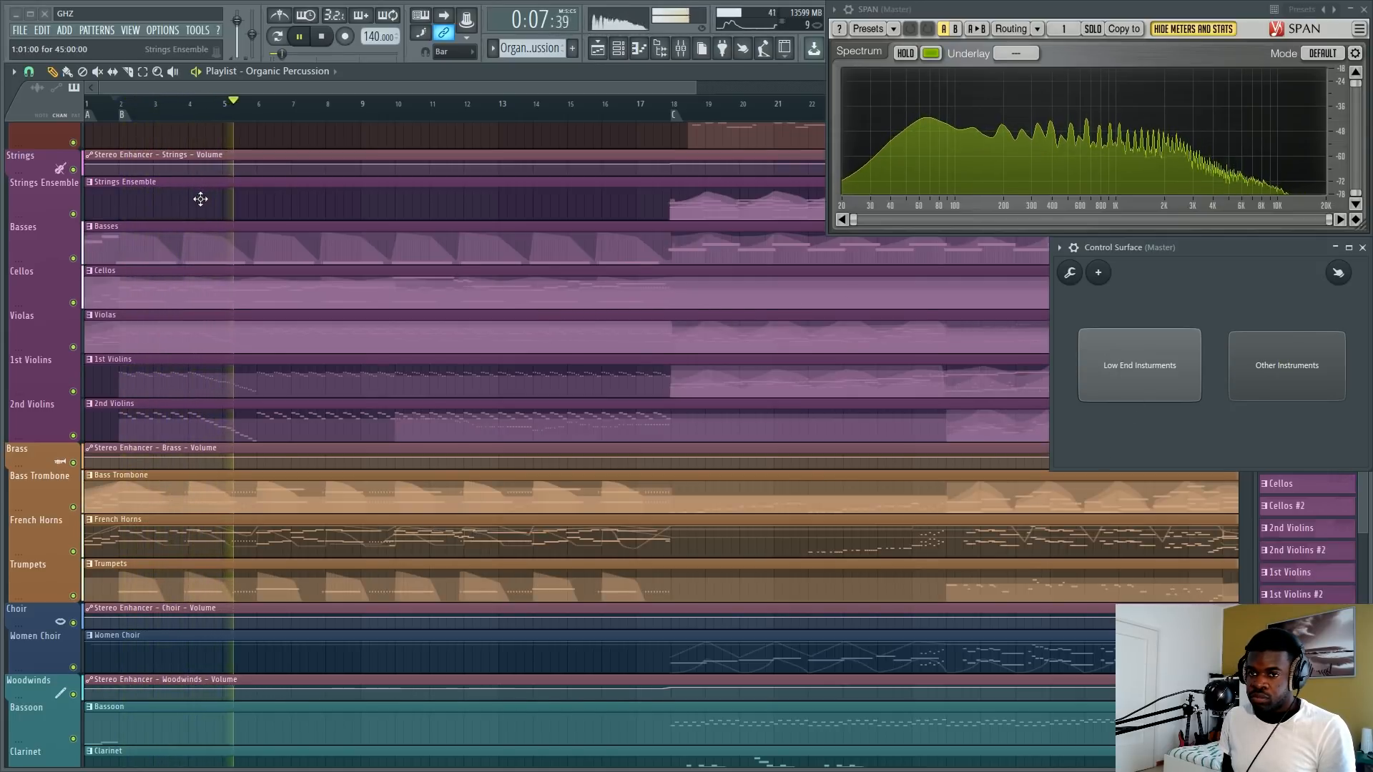
pyautogui.press('space')
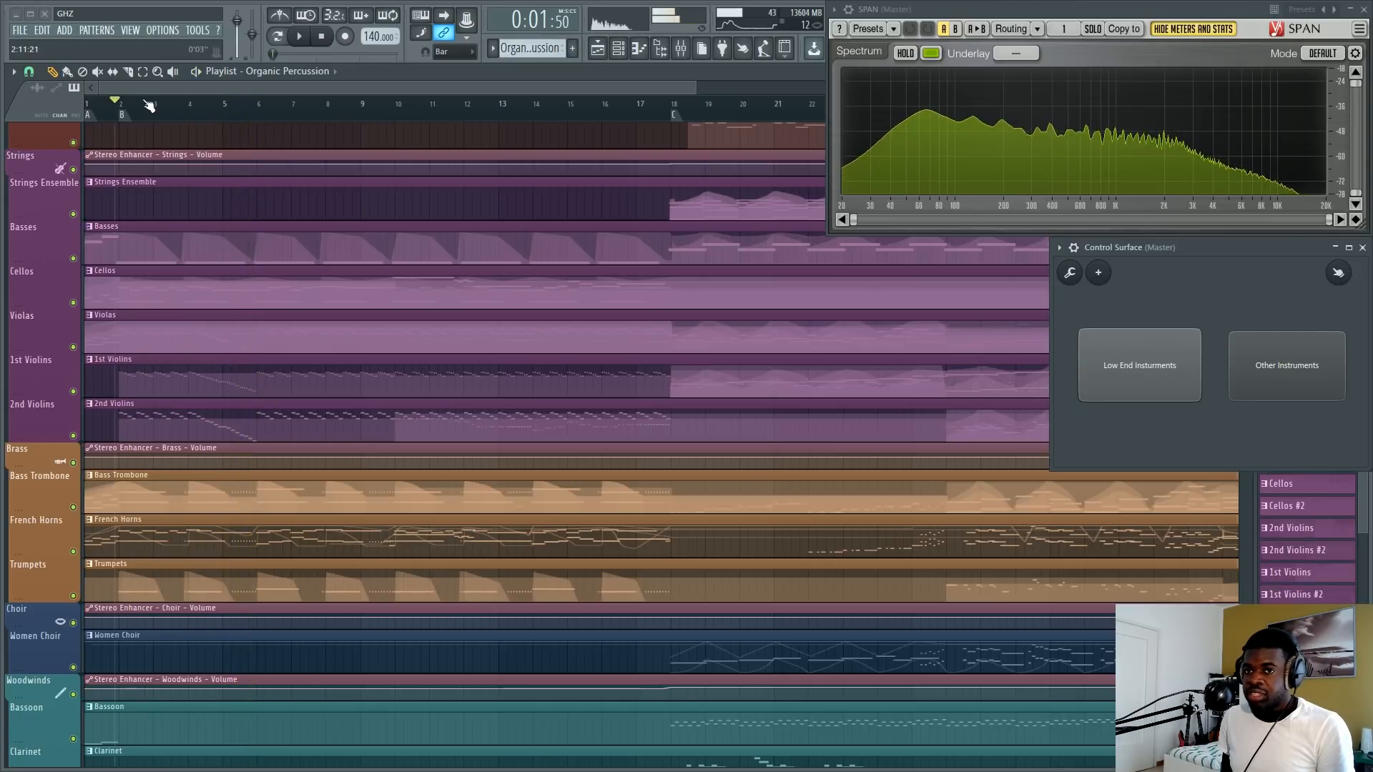
# Play the low-end transition again from the middle of bar 5 to around bar 6 and stop.
pyautogui.moveTo(122, 108); pyautogui.dragTo(253, 126)
pyautogui.keyDown('ctrl'); pyautogui.click(183, 107); pyautogui.keyUp('ctrl')
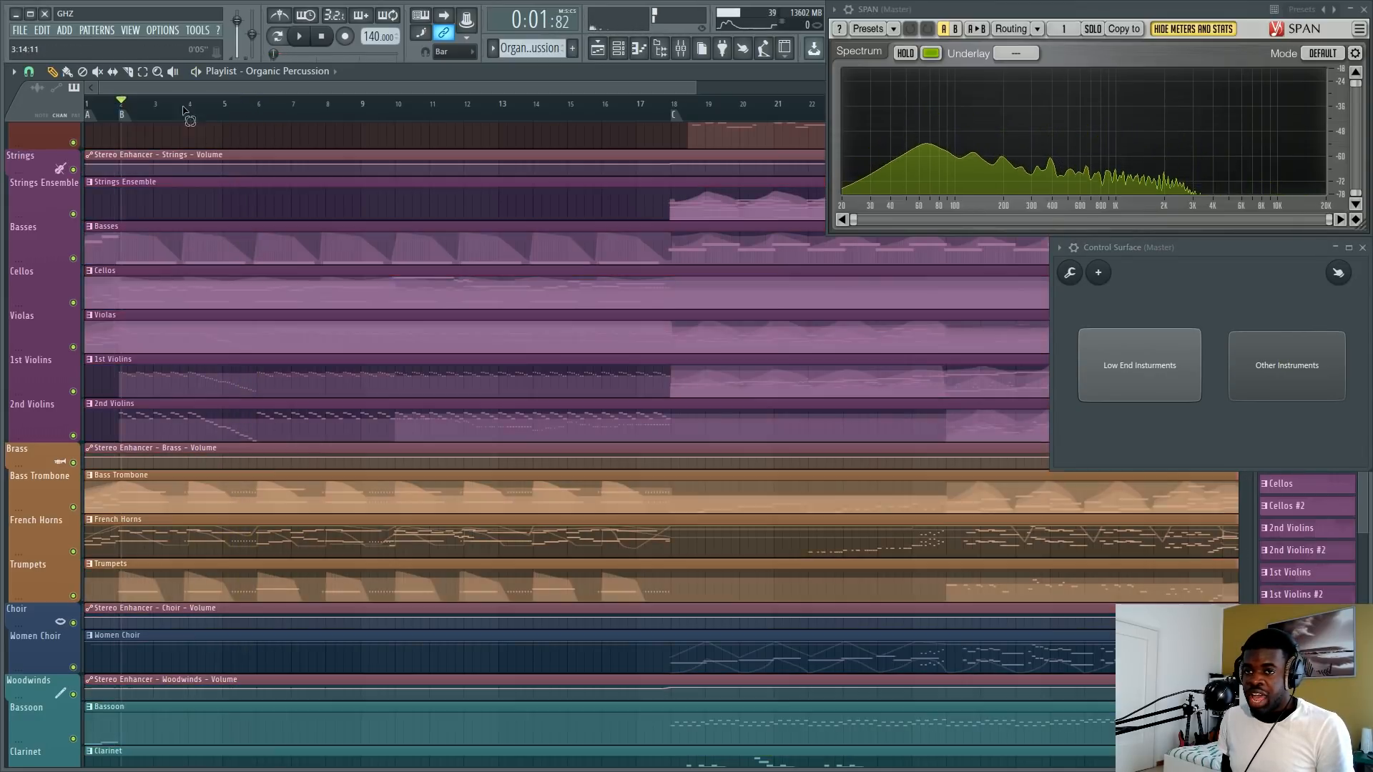
pyautogui.scroll(2, 183, 107)
pyautogui.scroll(-1, 186, 111)
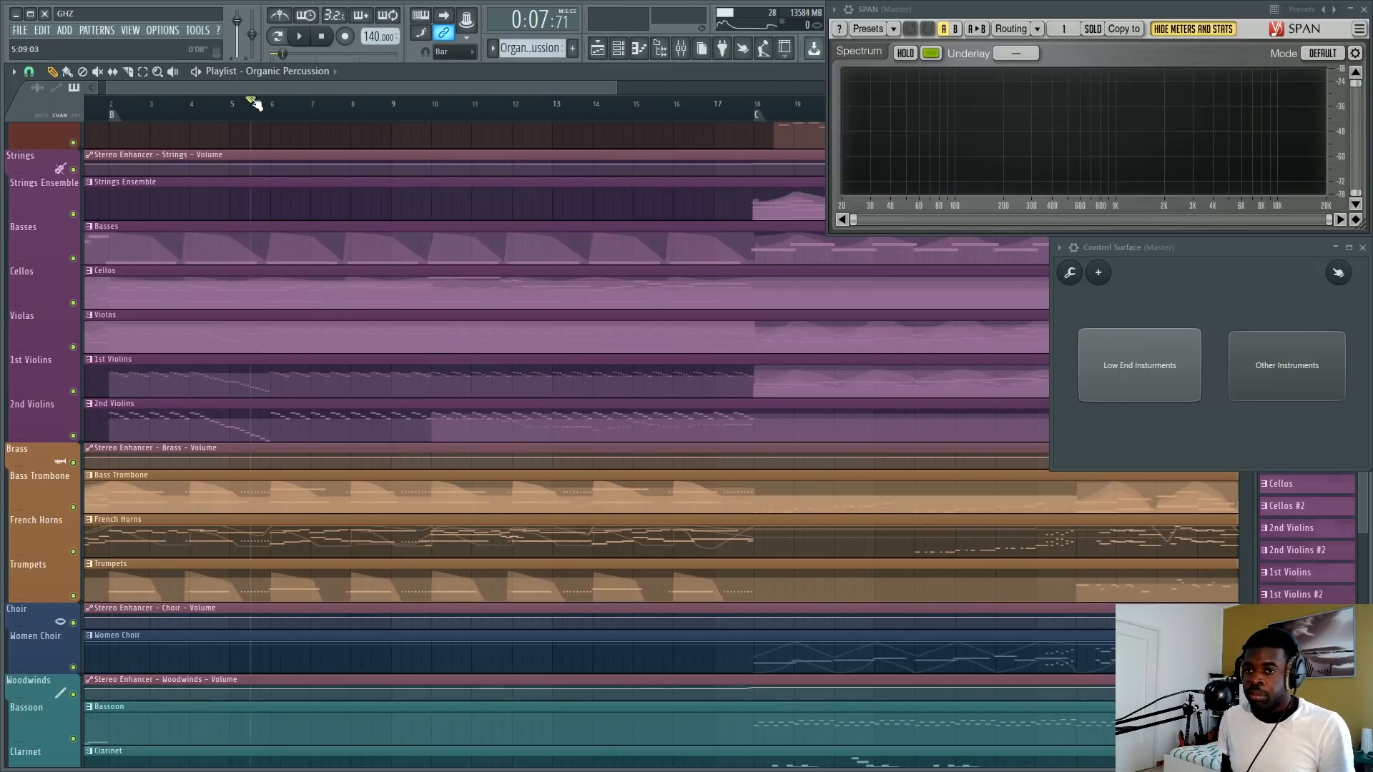
pyautogui.press('space')
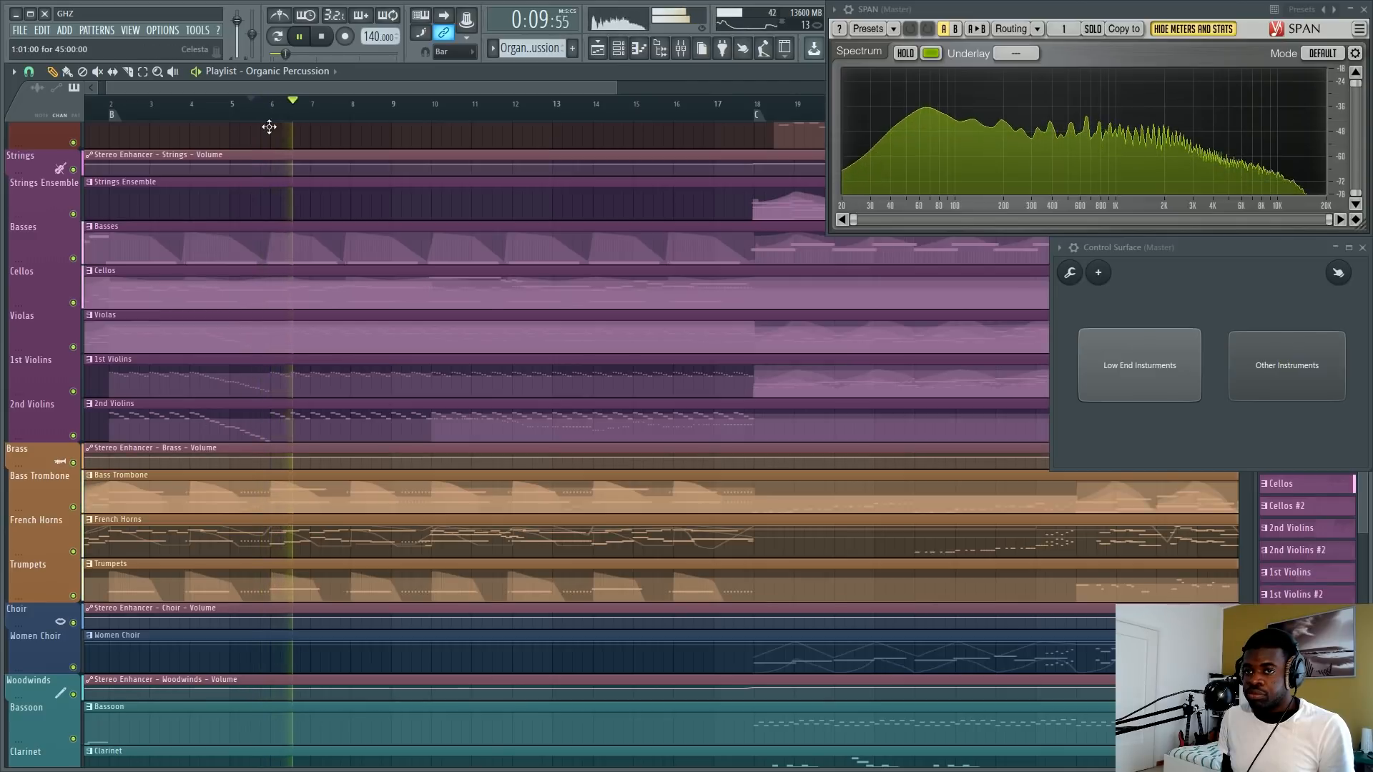
pyautogui.press('space')
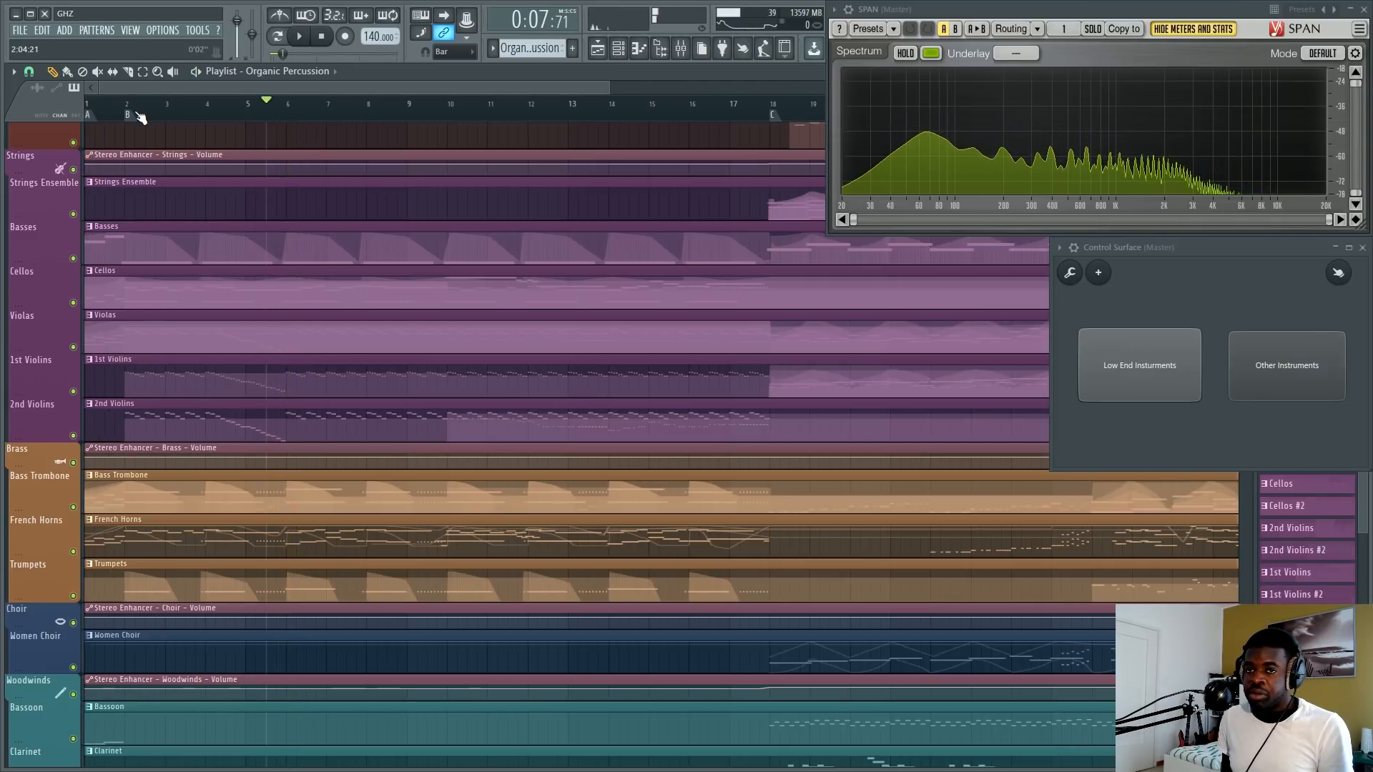
# Return the playhead to section B and open the Basses #1 ARK notes in the piano roll at the opening bars.
pyautogui.click(126, 103)
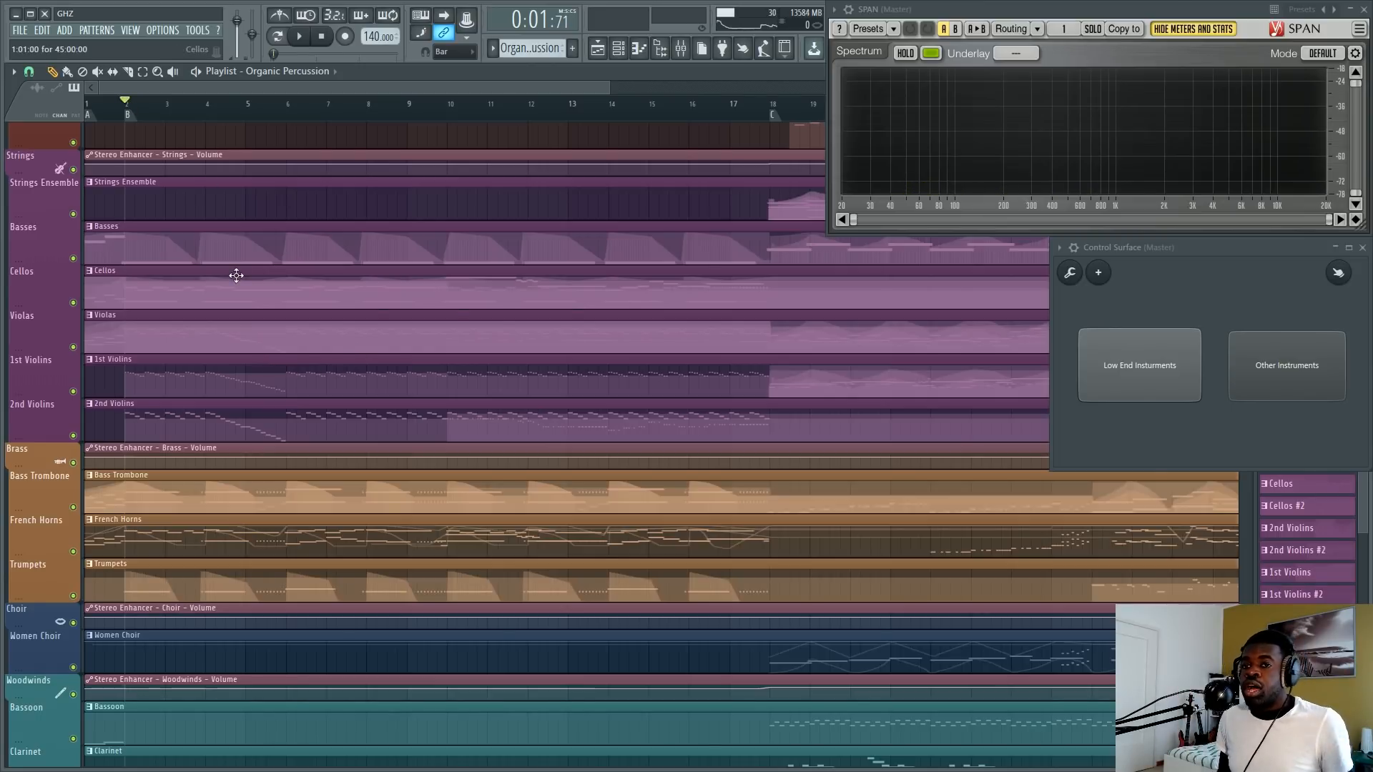
pyautogui.doubleClick(271, 253)
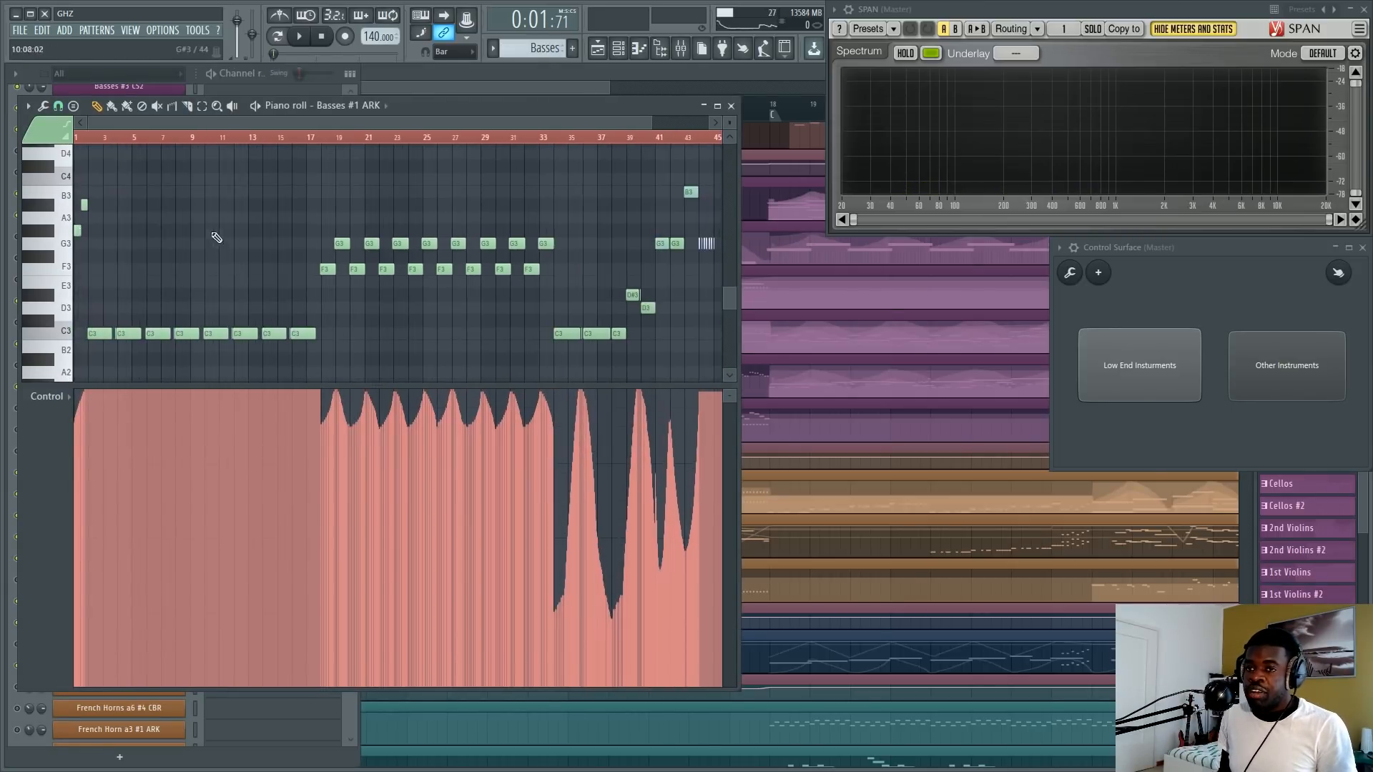
pyautogui.doubleClick(97, 137)
pyautogui.scroll(5, 98, 136)
pyautogui.moveTo(179, 122); pyautogui.dragTo(152, 123)
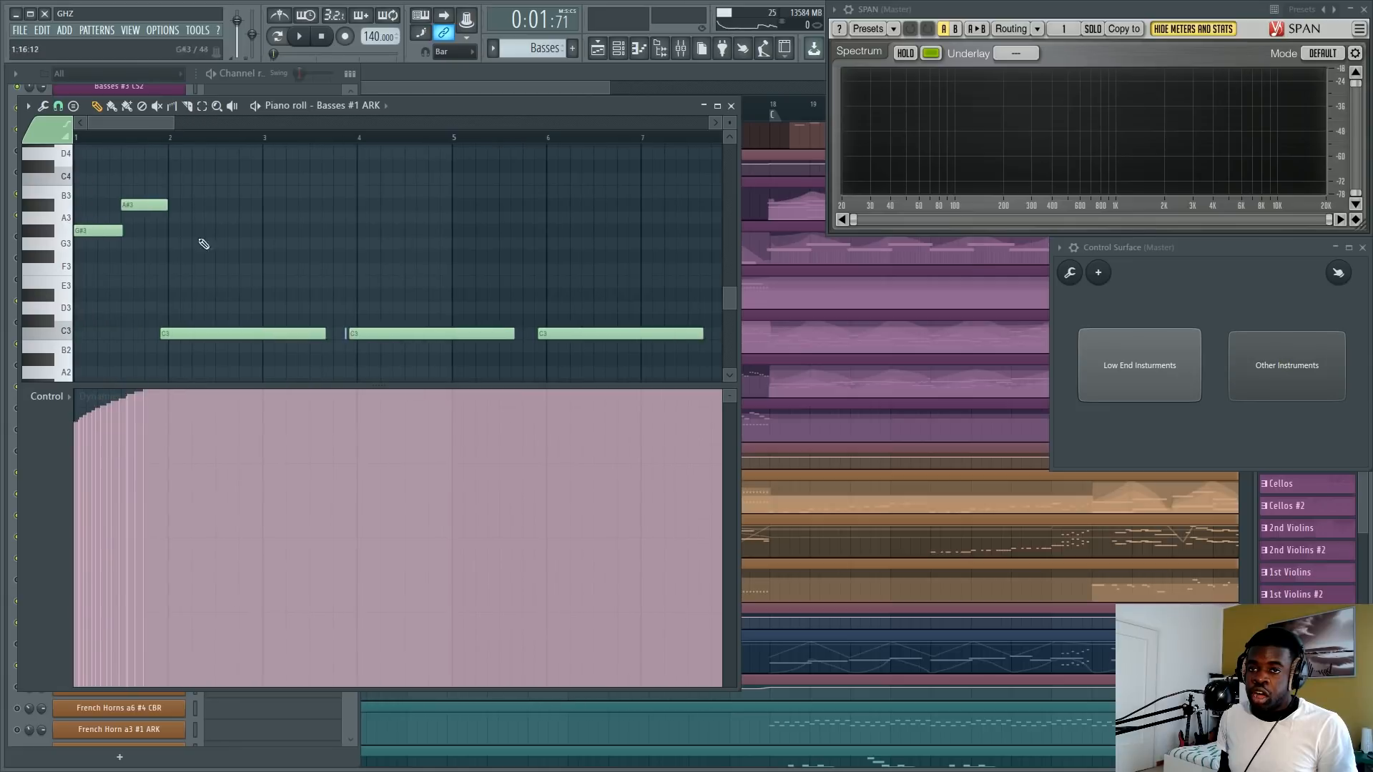
# Play the bass notes in the piano roll around the short note just before bar 4 and stop.
pyautogui.press('space')
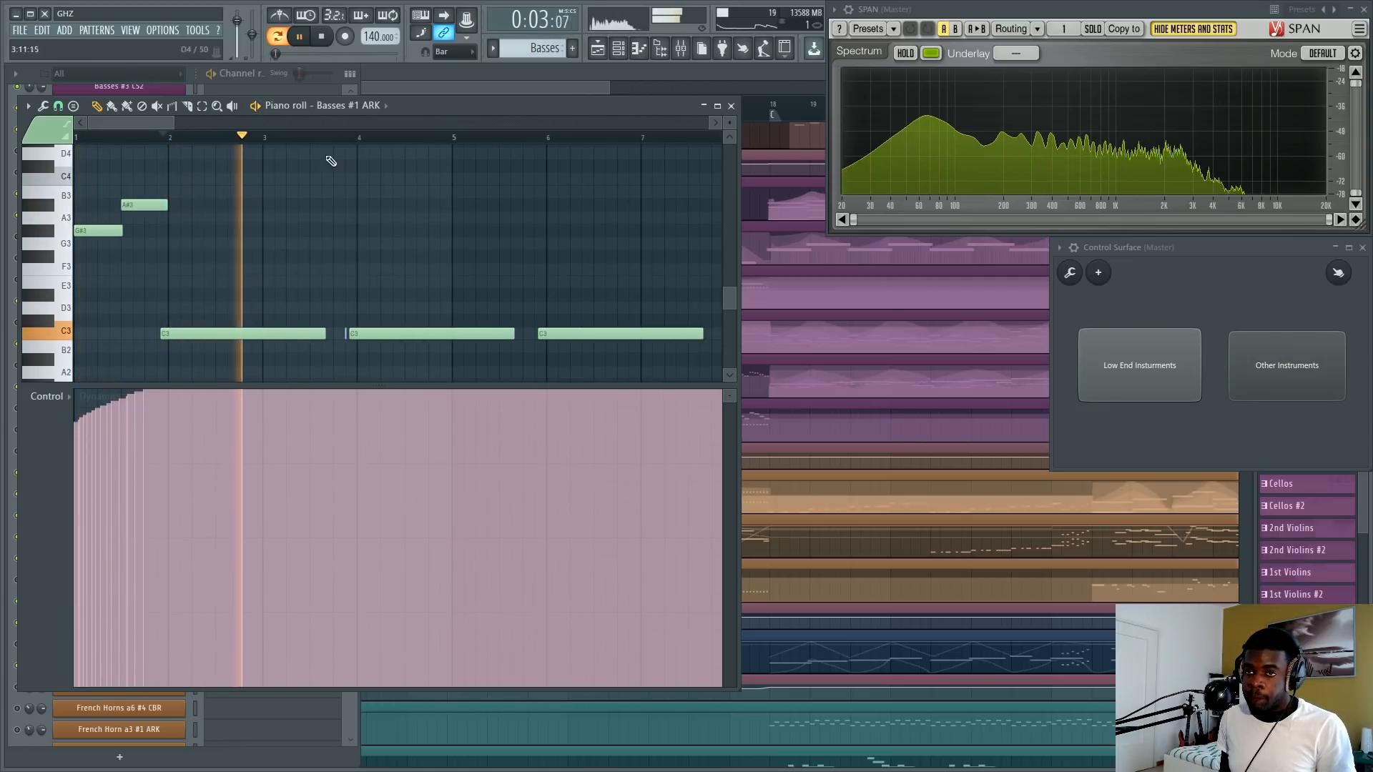
pyautogui.click(333, 137)
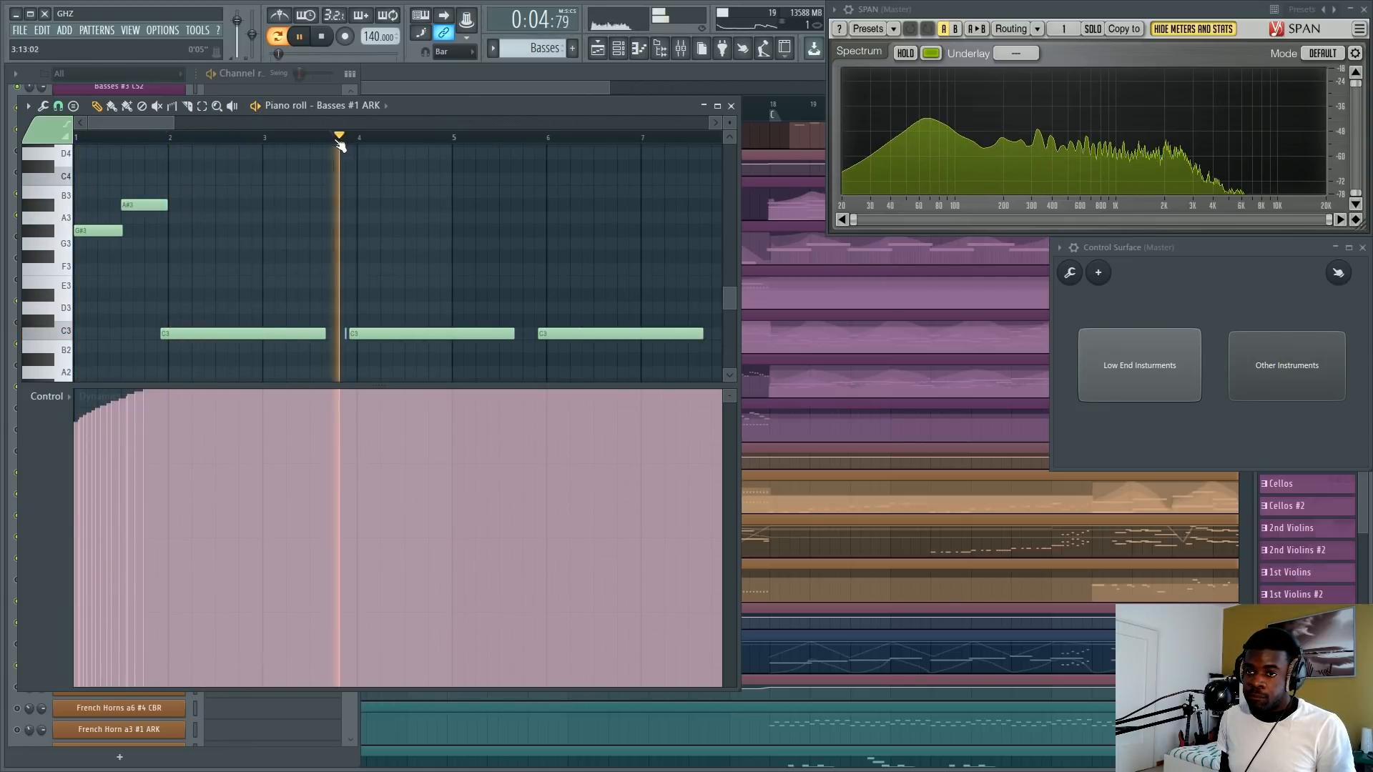
pyautogui.press('space')
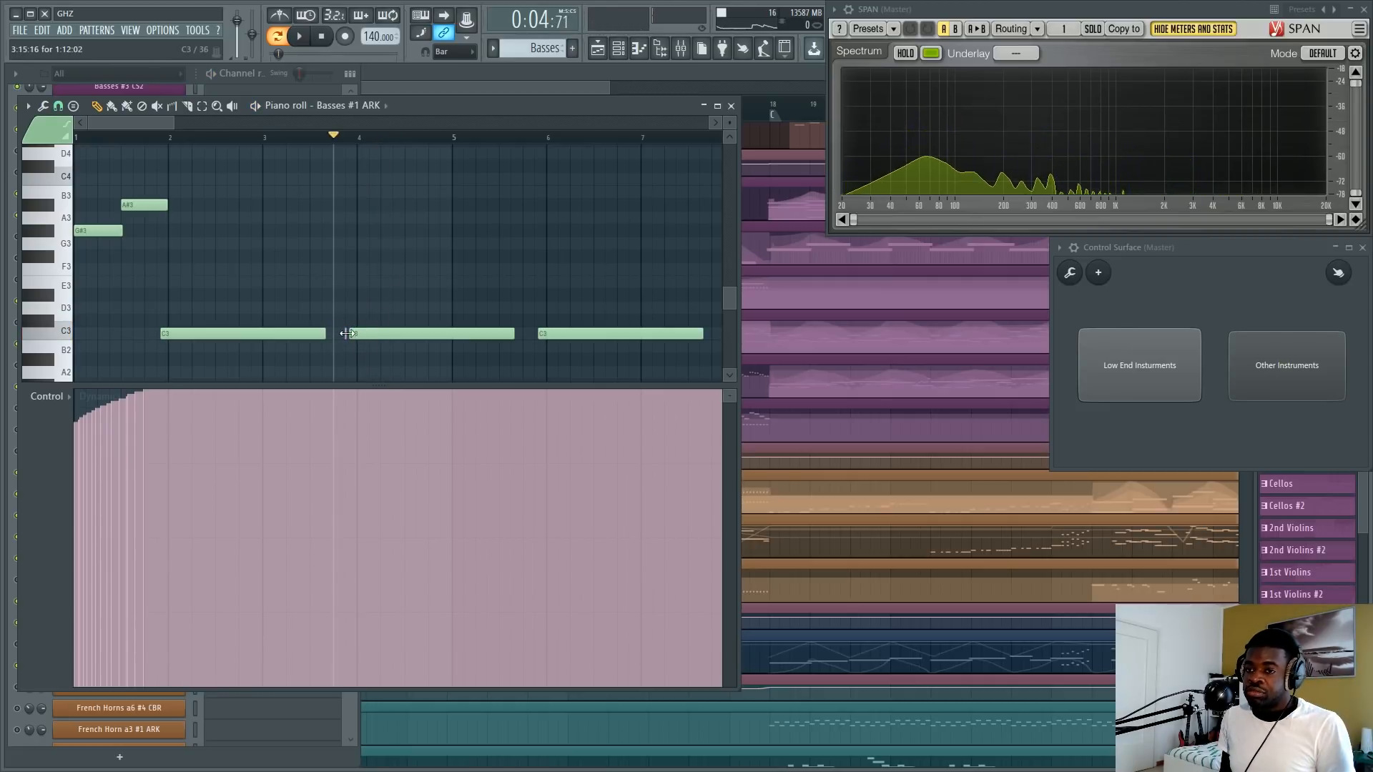
# Go back to the arrangement and open the Cellos #1 ARK notes in the piano roll.
pyautogui.click(492, 74)
pyautogui.scroll(-4, 187, 389)
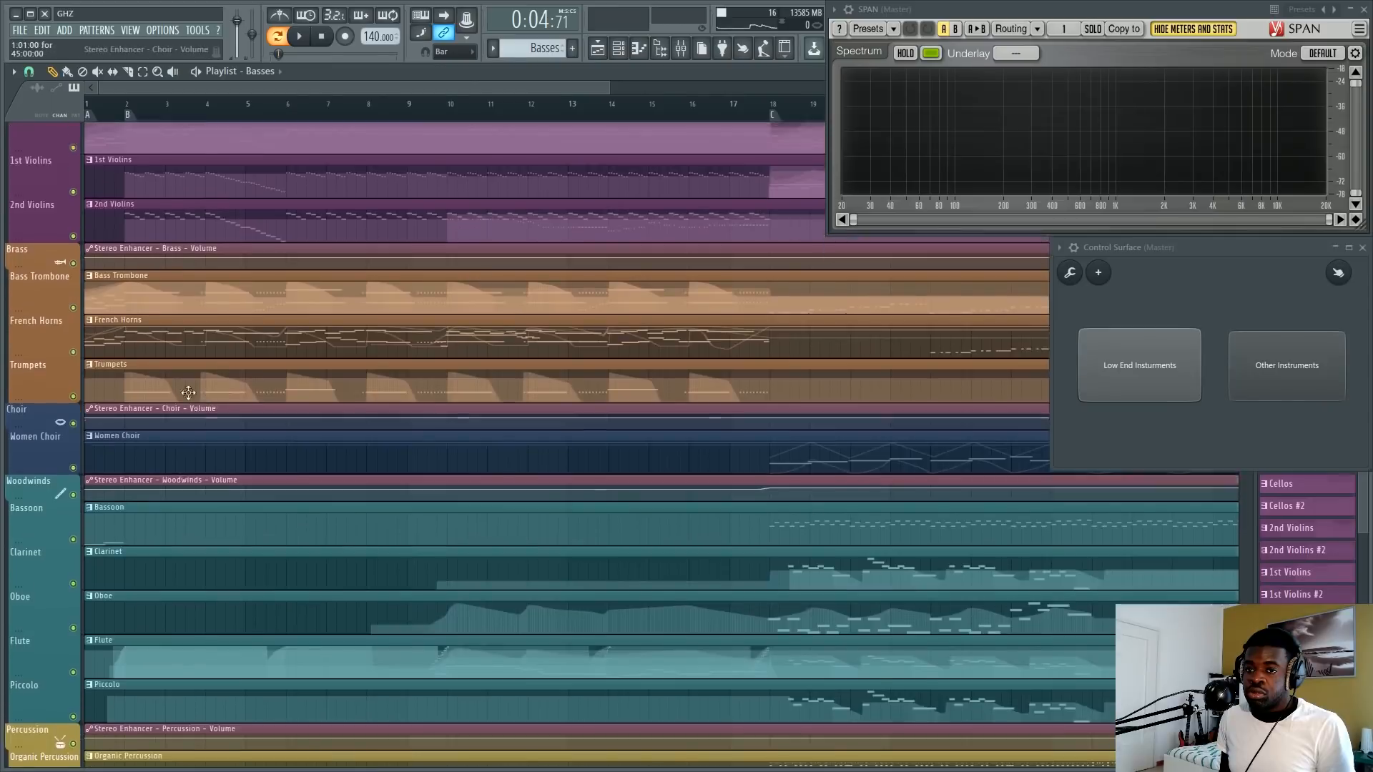
pyautogui.scroll(4, 185, 386)
pyautogui.doubleClick(173, 287)
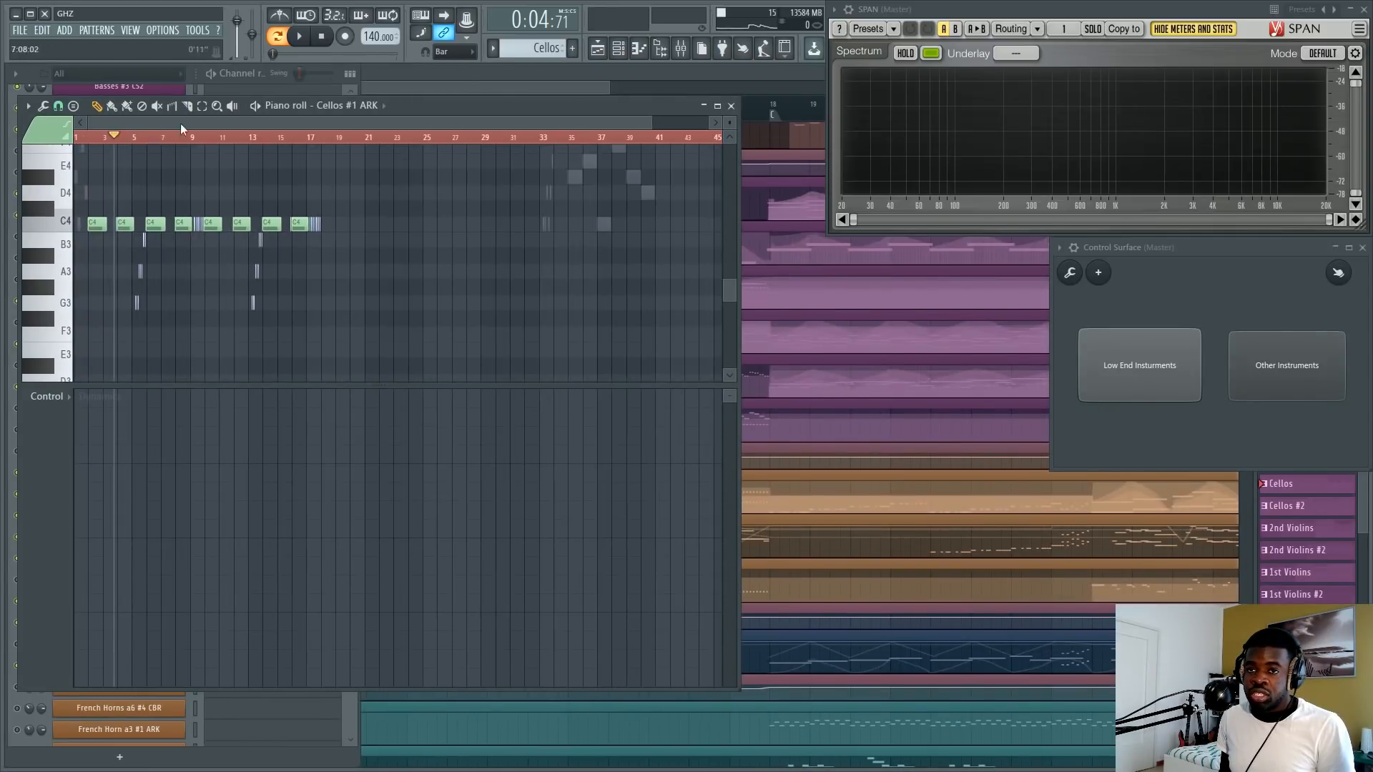
# Play the cello part into bar 5, stop, and select the short rising G3, A3 and B3 notes before bar 6.
pyautogui.press('space')
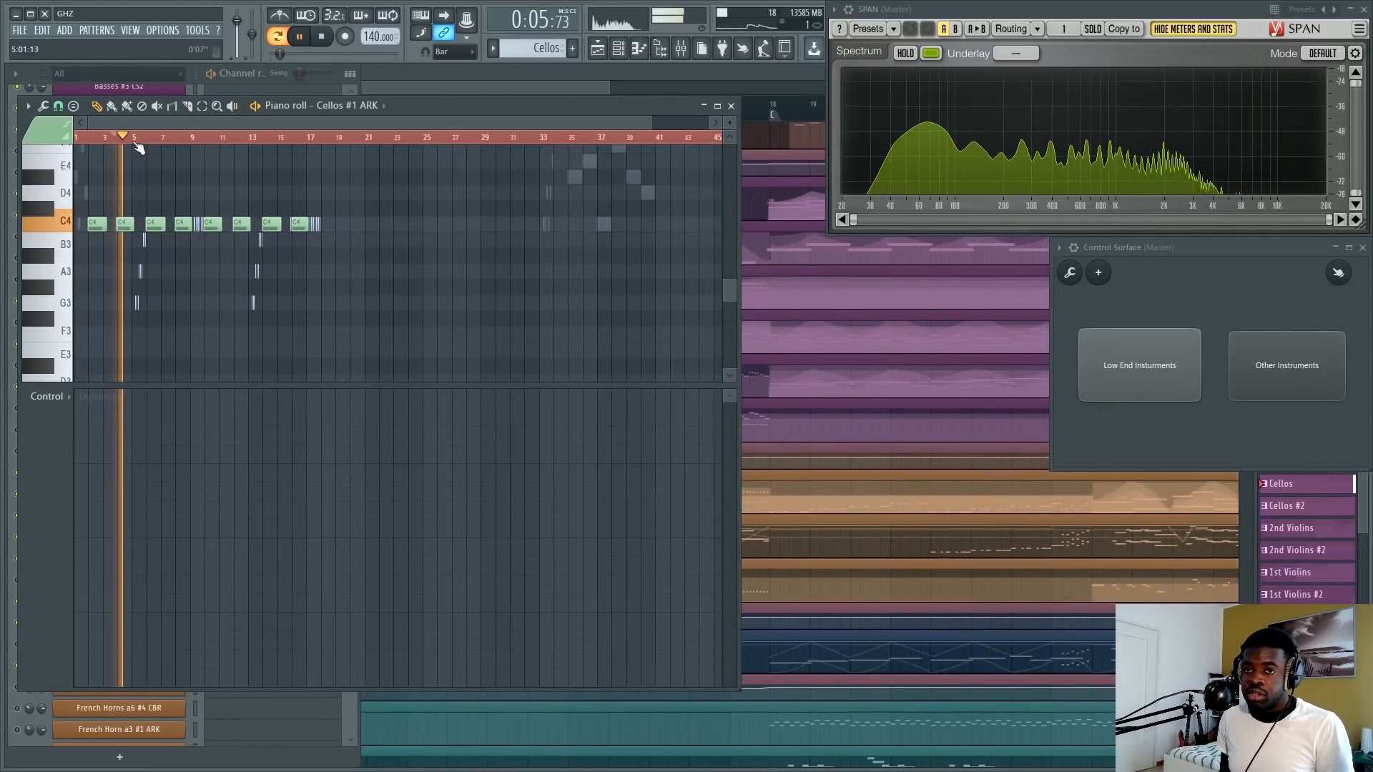
pyautogui.scroll(2, 129, 143)
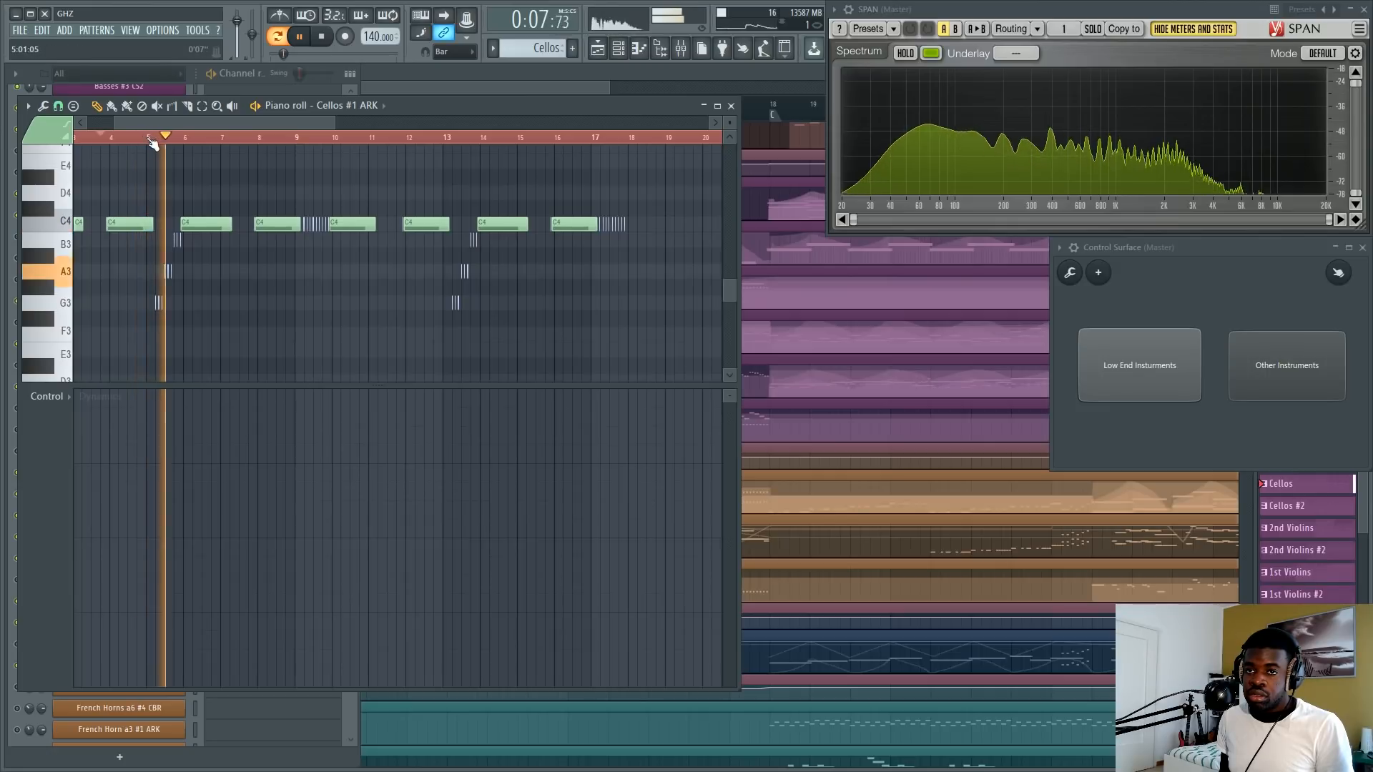
pyautogui.scroll(3, 156, 206)
pyautogui.press('space')
pyautogui.moveTo(153, 236); pyautogui.dragTo(279, 353)
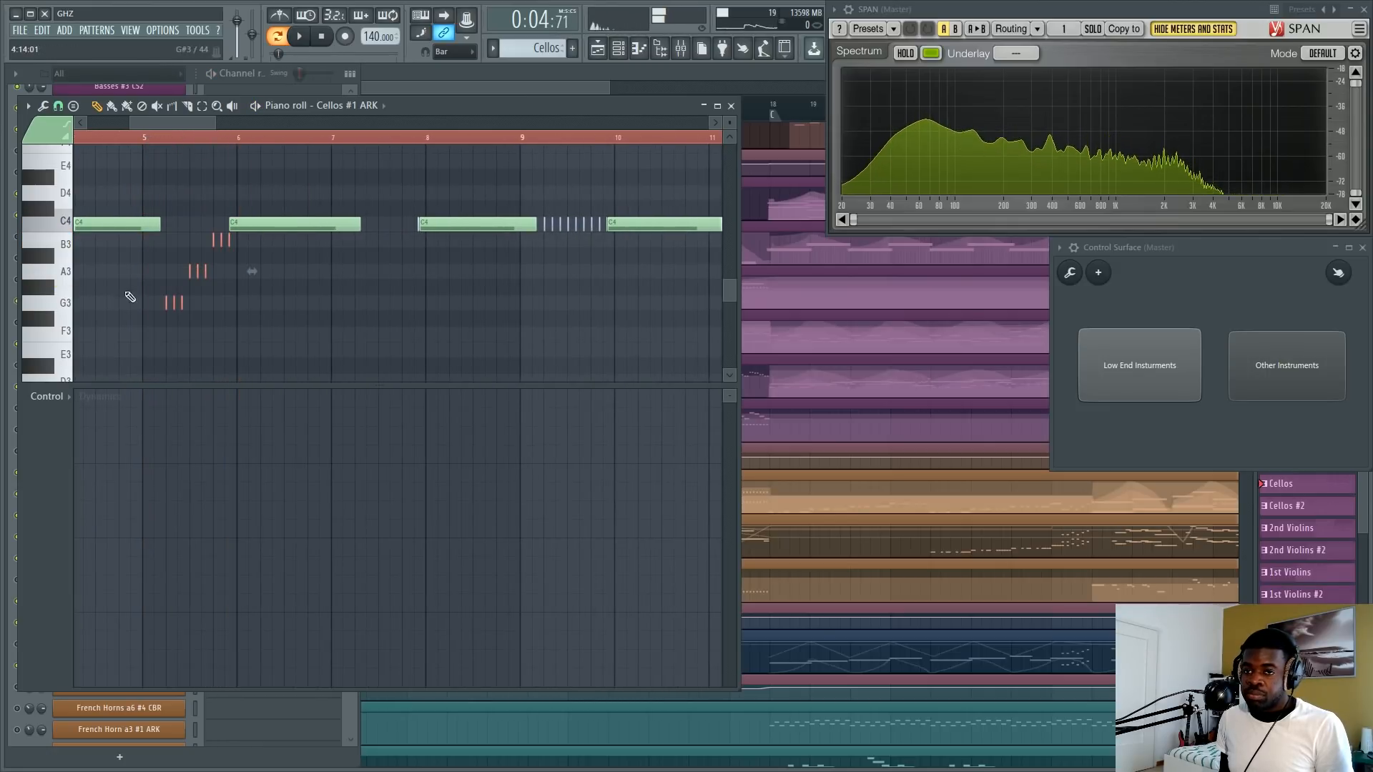
# Return to the arrangement, open the Bass Trombone clip and switch the piano roll to the Bass Trombones #3 CBR notes.
pyautogui.click(548, 86)
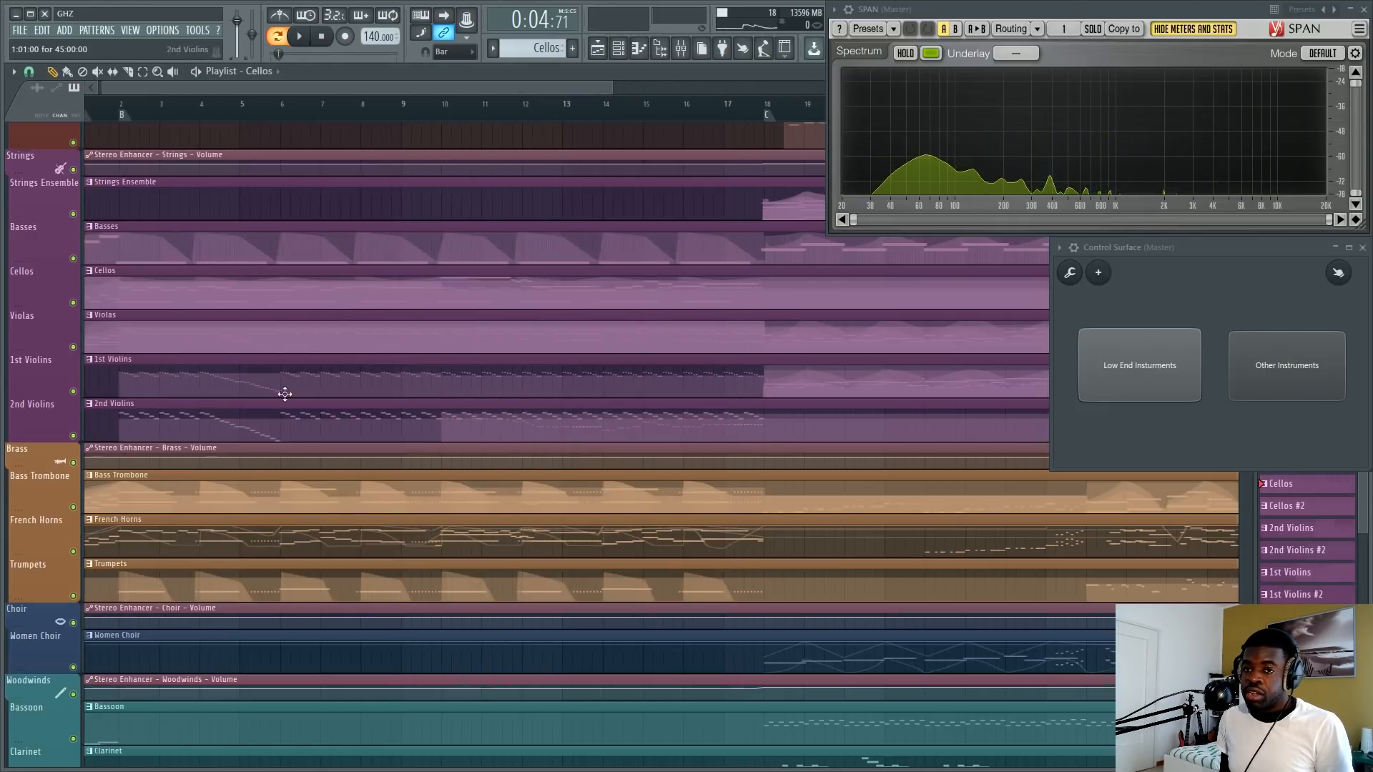
pyautogui.scroll(-3, 164, 333)
pyautogui.doubleClick(134, 319)
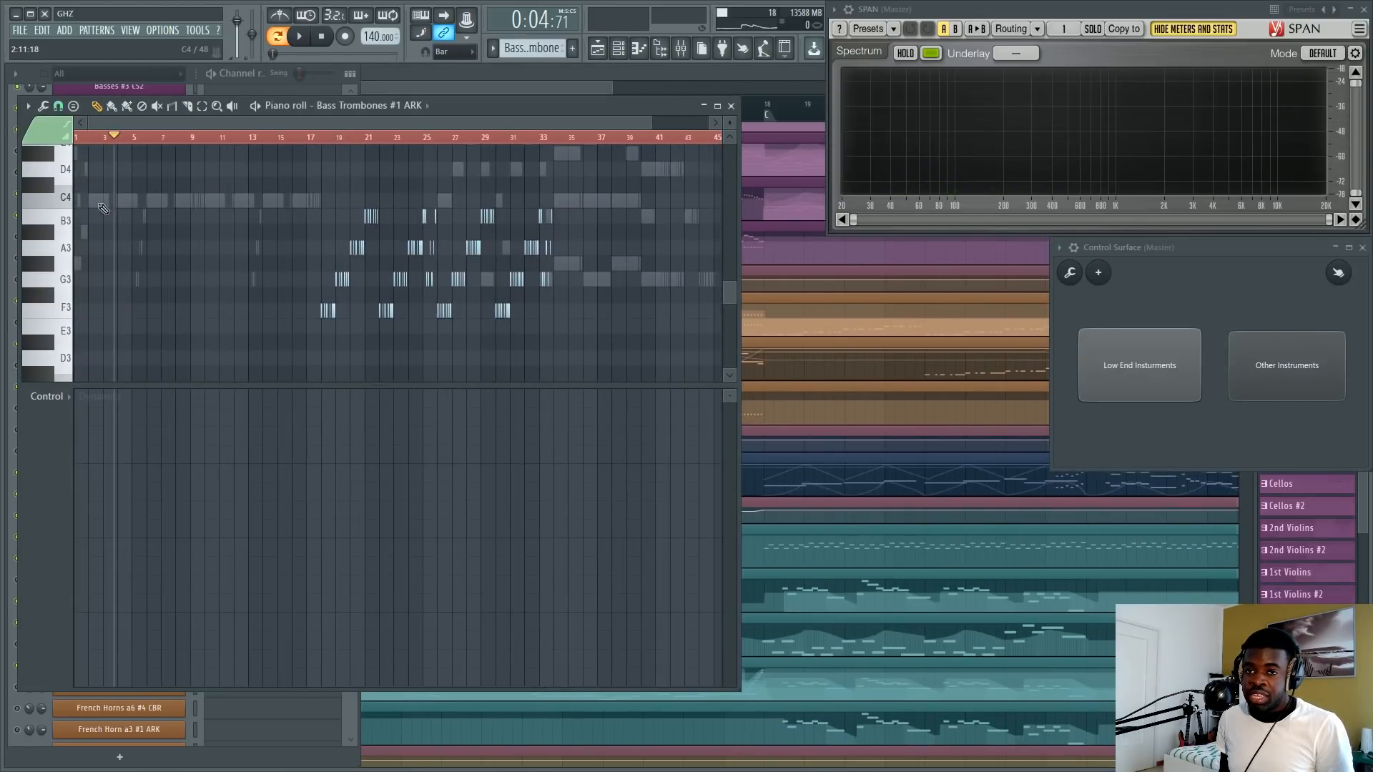
pyautogui.rightClick(100, 203)
# Examine the opening bass trombone notes with the playhead at the start, and place it just before bar 2.
pyautogui.click(81, 141)
pyautogui.keyDown('ctrl'); pyautogui.click(81, 141); pyautogui.keyUp('ctrl')
pyautogui.scroll(5, 81, 143)
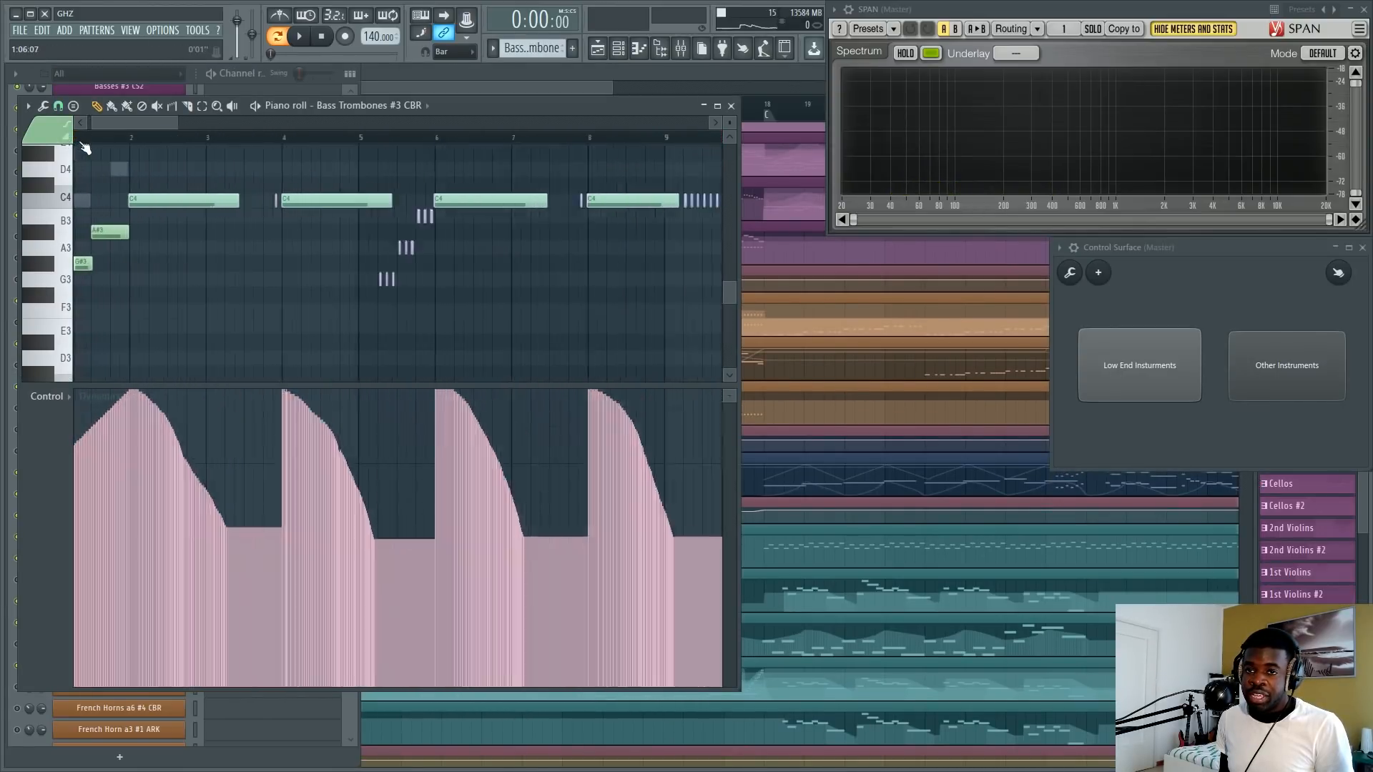
pyautogui.scroll(2, 84, 148)
pyautogui.click(138, 137)
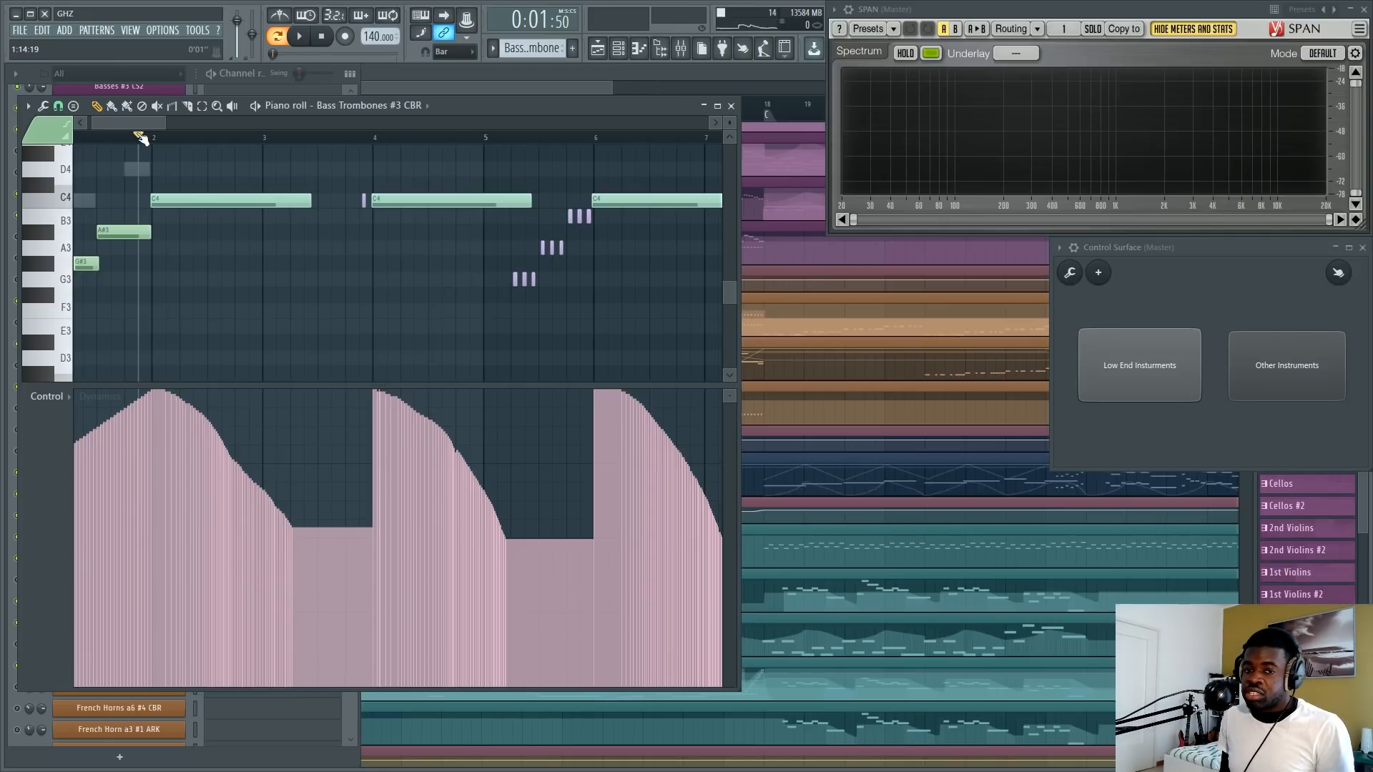
pyautogui.scroll(-4, 141, 138)
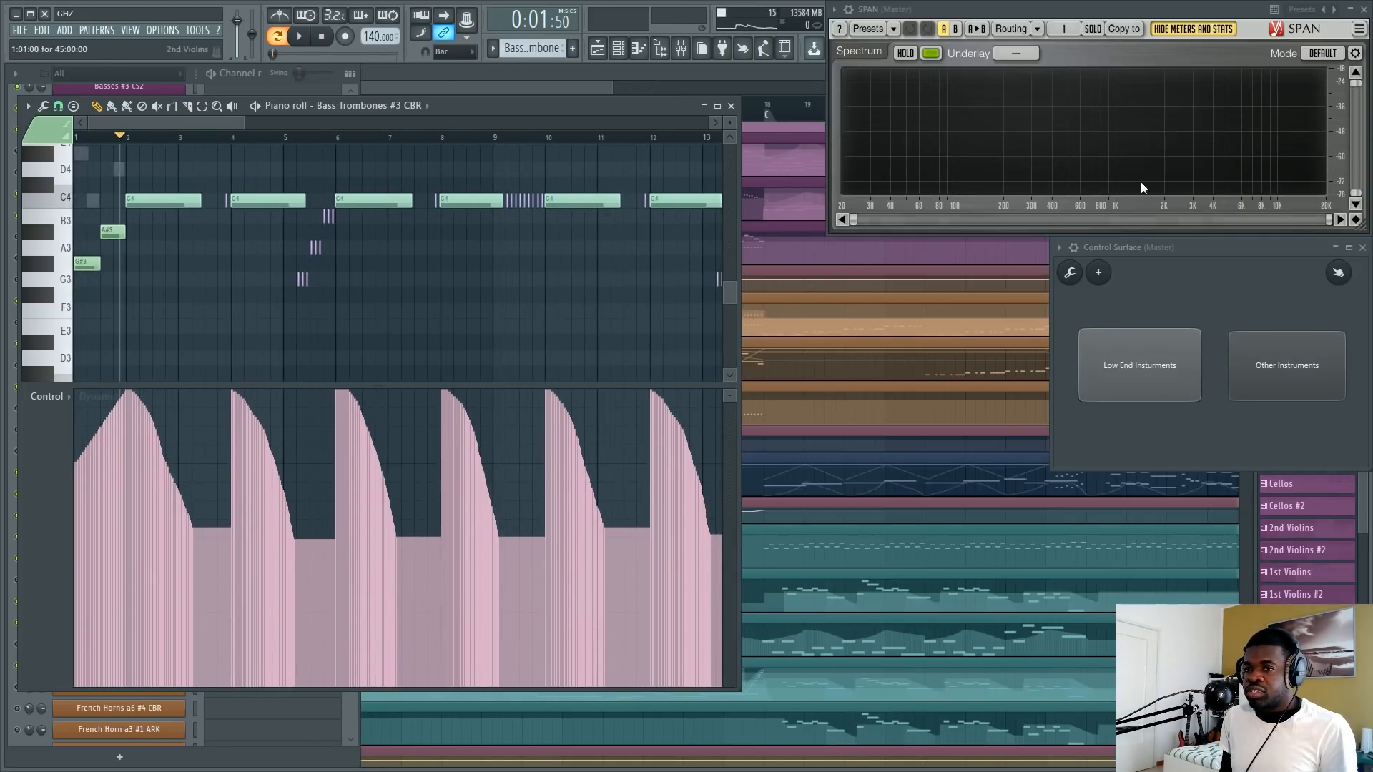
# Return to the arrangement, switch playback to Other Instruments, and play from just after bar 6 before stopping.
pyautogui.click(440, 90)
pyautogui.scroll(5, 162, 317)
pyautogui.scroll(-3, 100, 409)
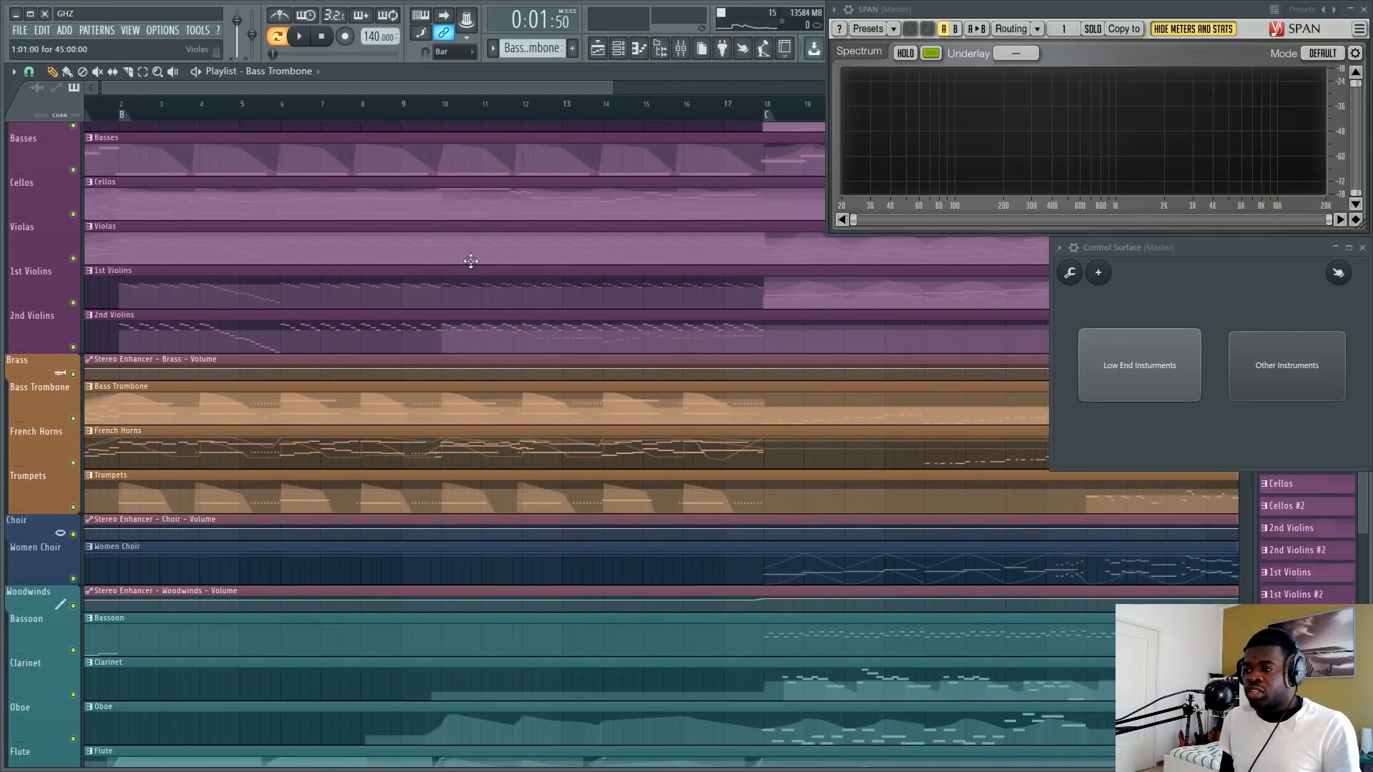
pyautogui.click(1335, 375)
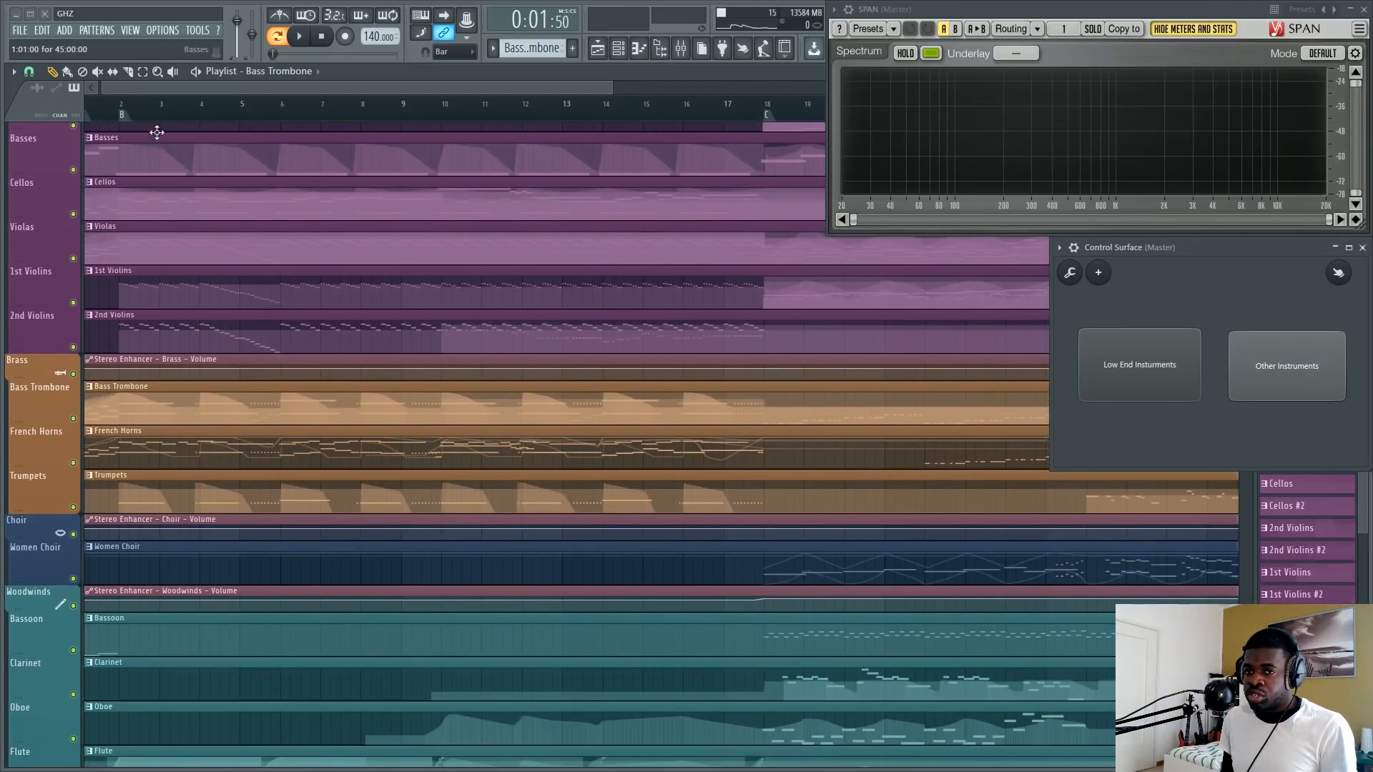
pyautogui.click(289, 107)
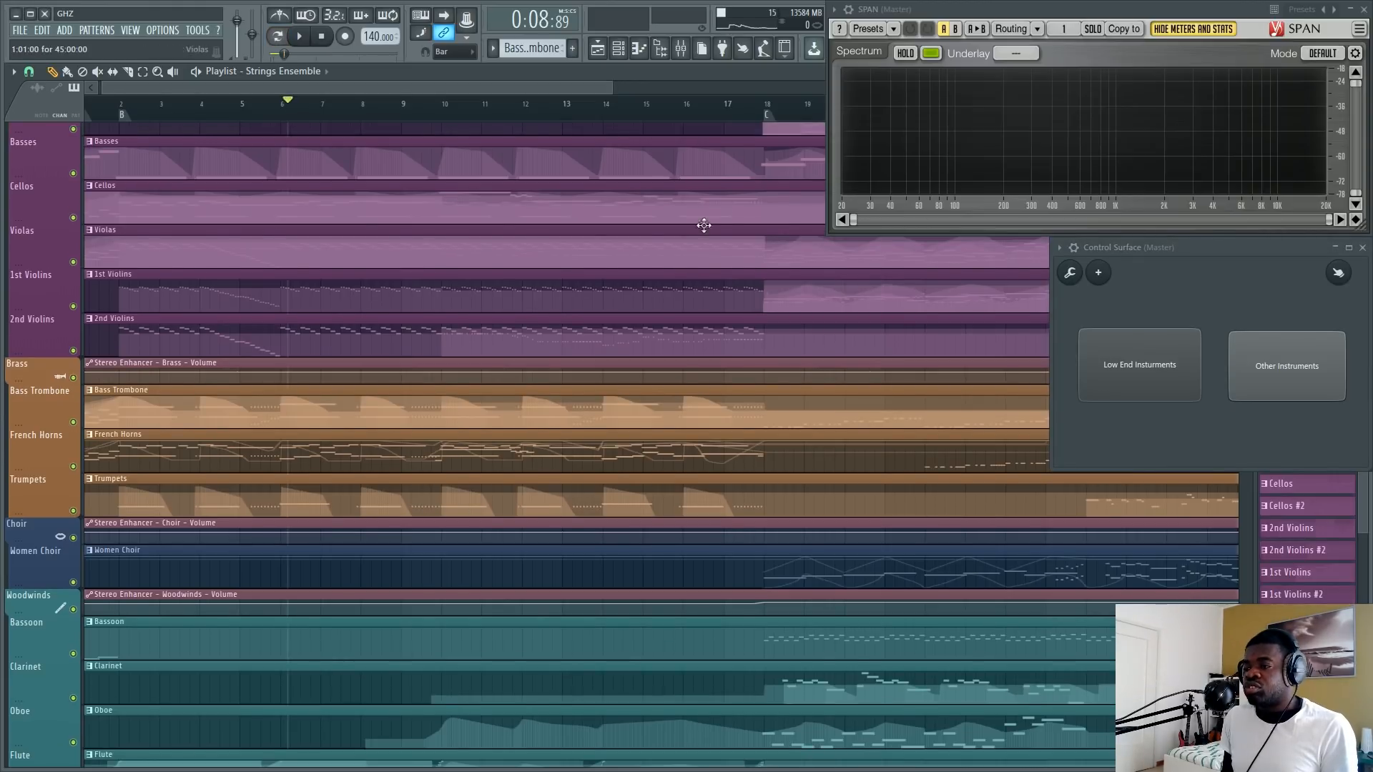
pyautogui.press('space')
pyautogui.press('space')
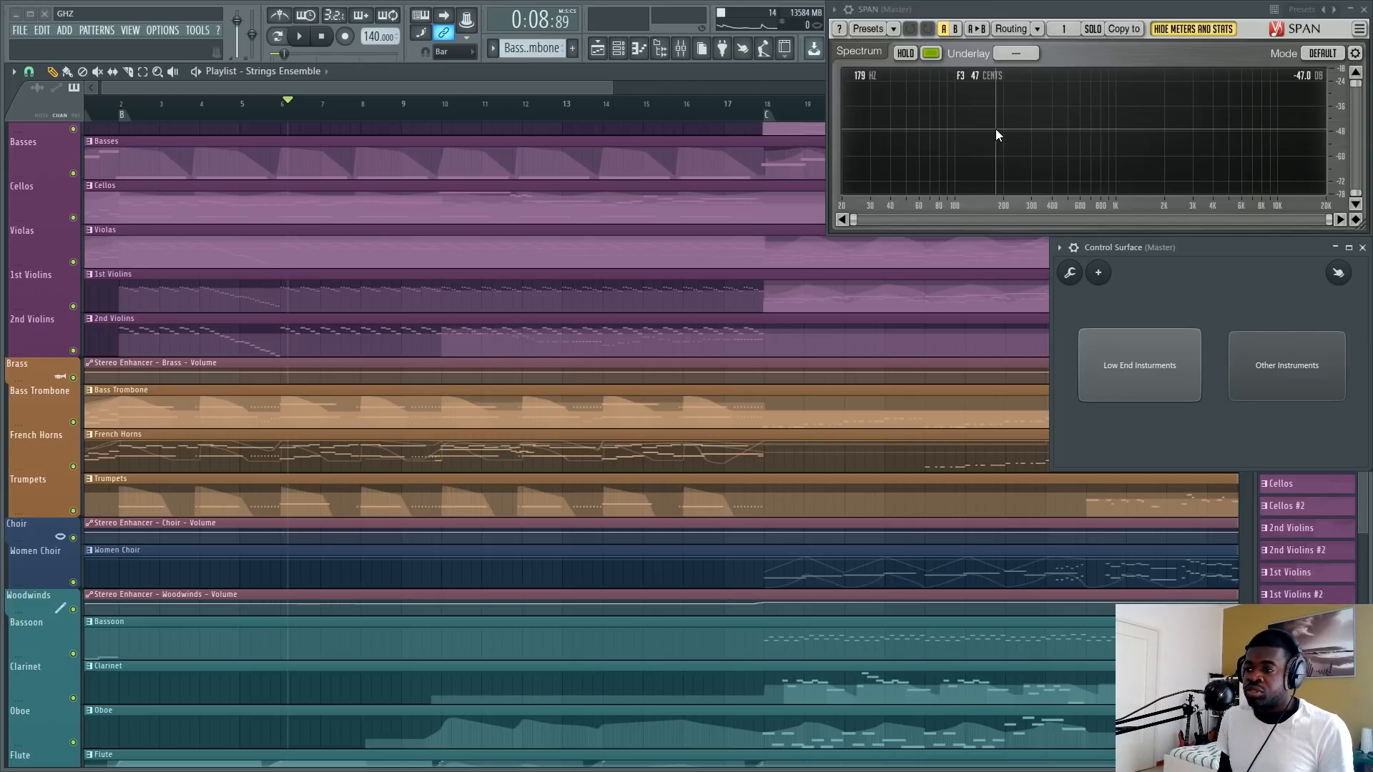
# Play the low-end instruments from section B to around bar 4 while watching the spectrum, and stop.
pyautogui.scroll(-3, 470, 116)
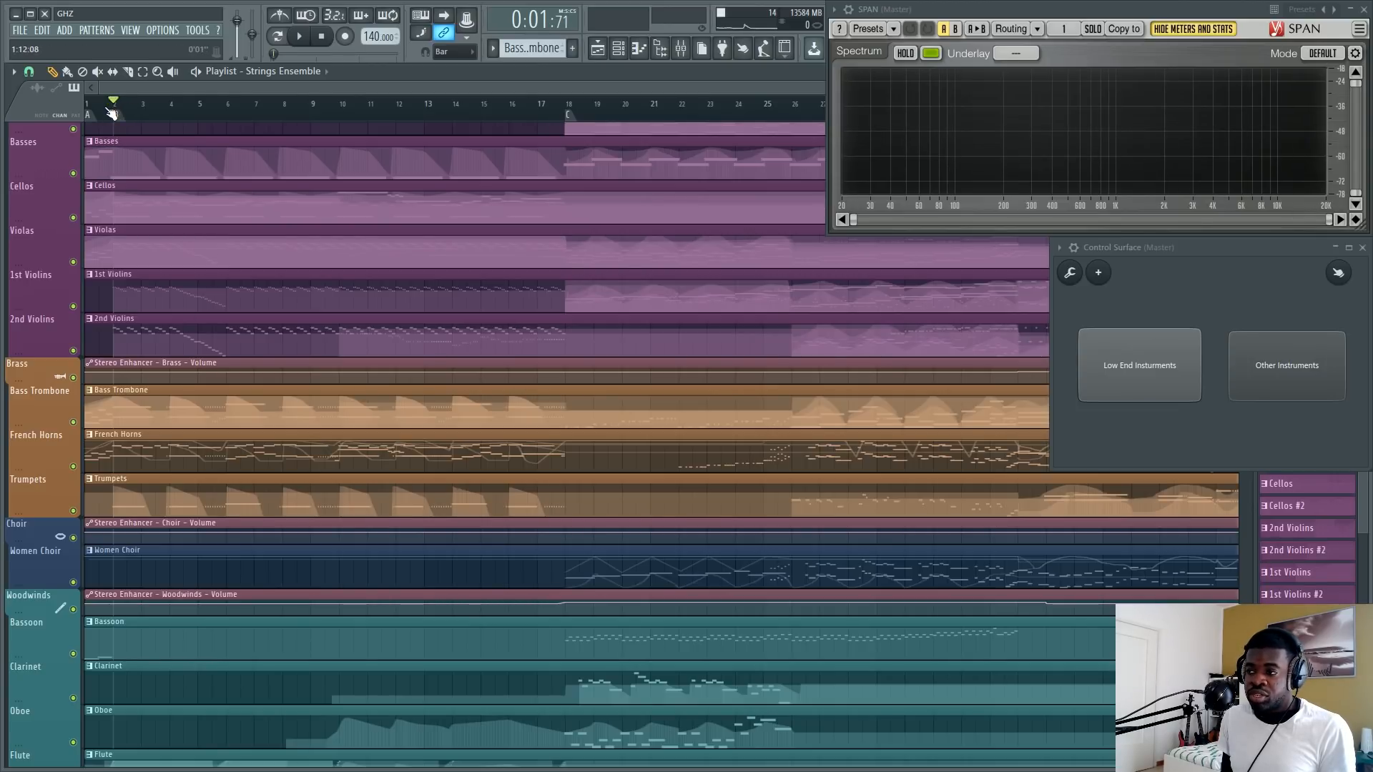
pyautogui.press('space')
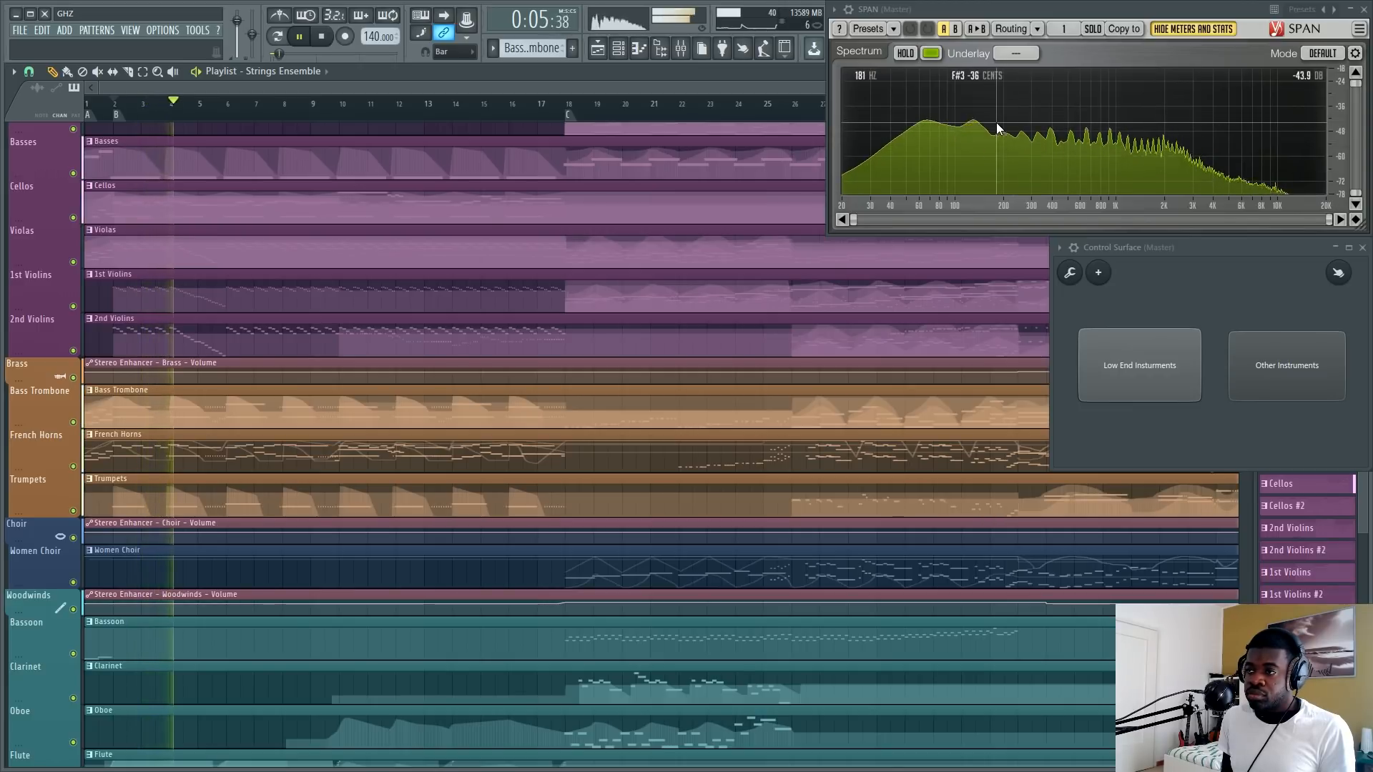
pyautogui.press('space')
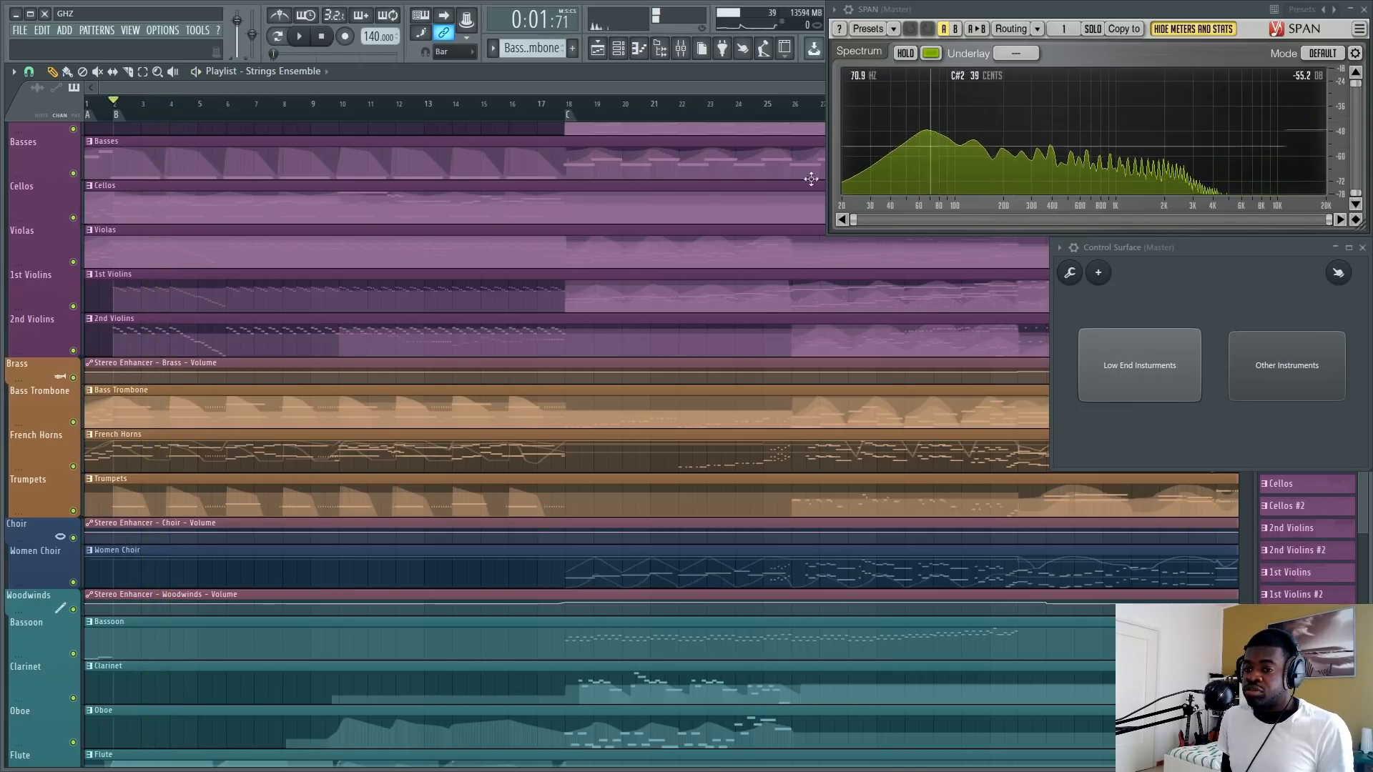
# Find the Organic Percussion track and open its Timpani ROP notes in the piano roll.
pyautogui.scroll(-5, 214, 415)
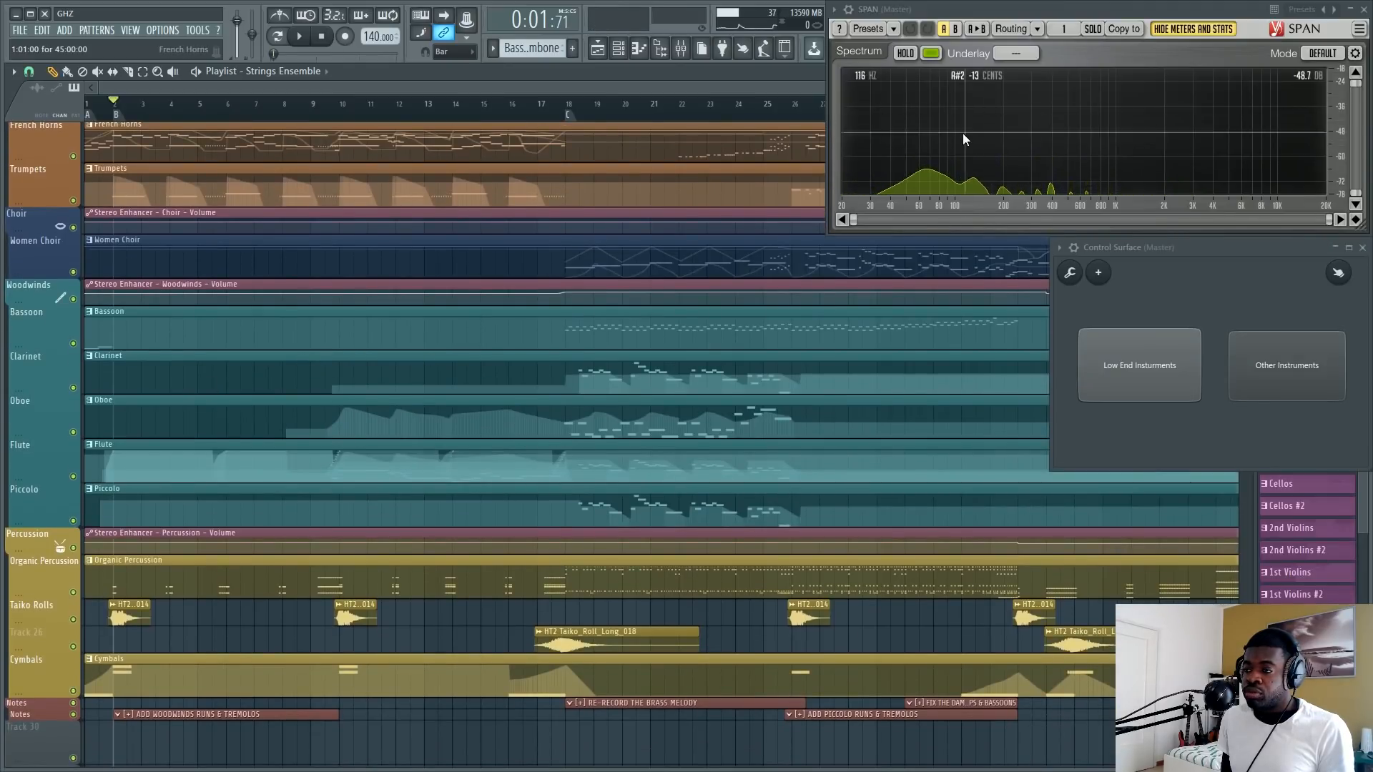
pyautogui.scroll(-2, 128, 420)
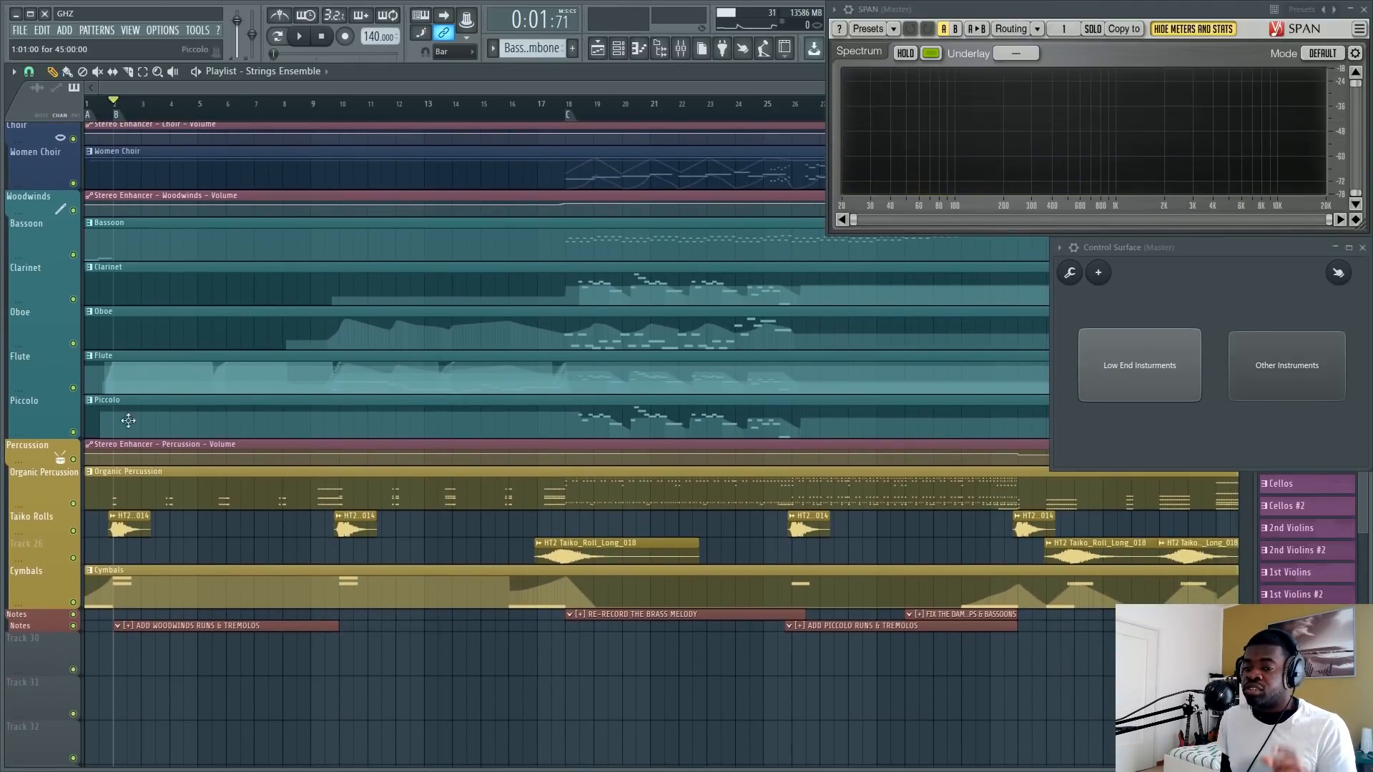
pyautogui.doubleClick(128, 497)
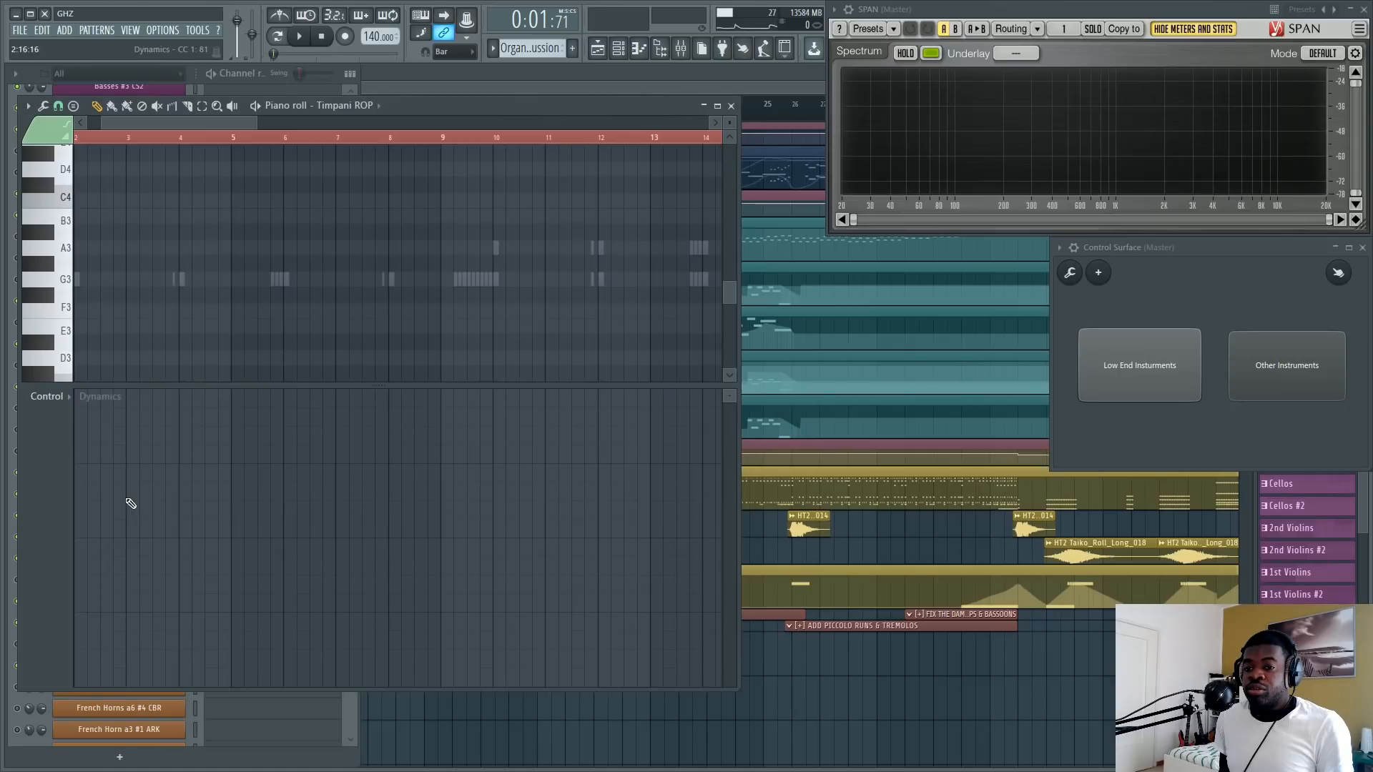
# Play the timpani C3 hits in the opening bars past bar 4 and stop.
pyautogui.press('space')
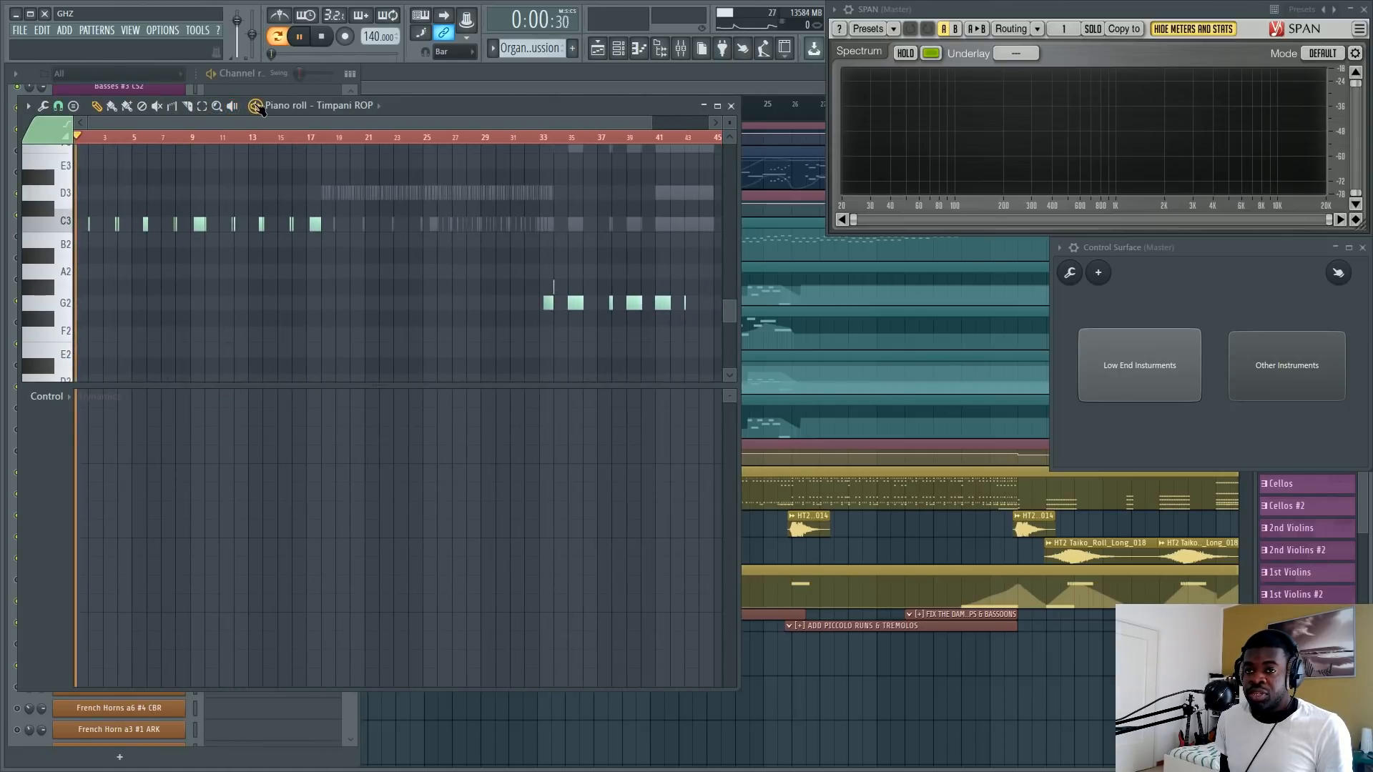
pyautogui.scroll(2, 94, 140)
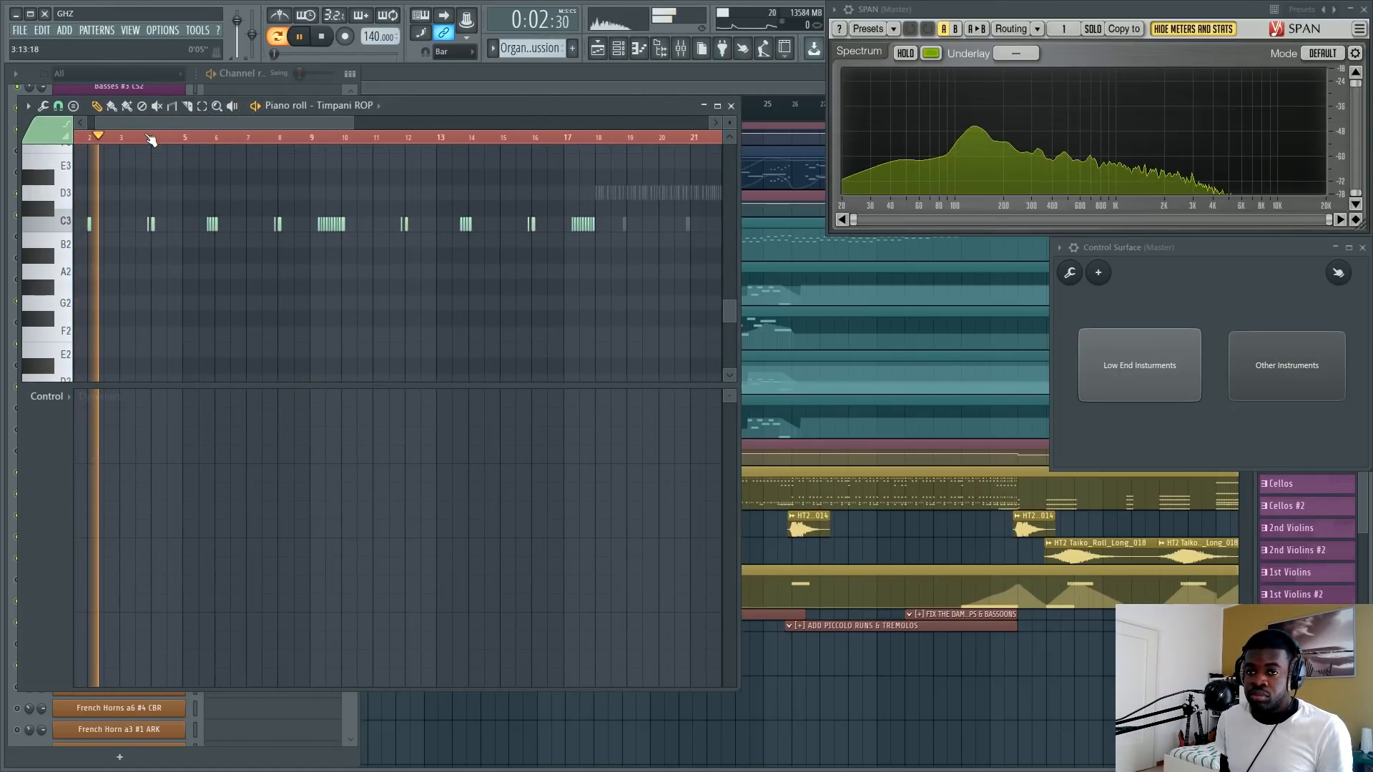
pyautogui.scroll(1, 148, 140)
pyautogui.scroll(1, 148, 140)
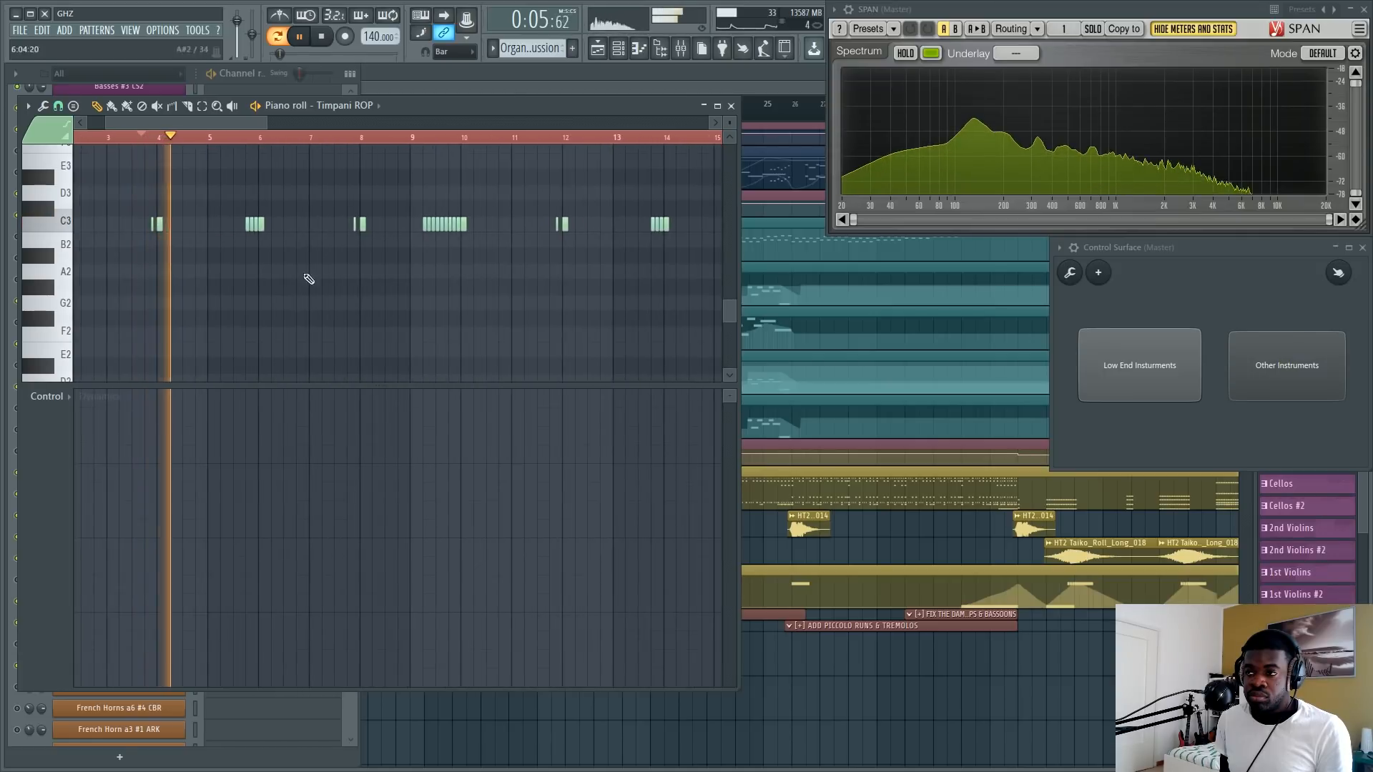
pyautogui.press('space')
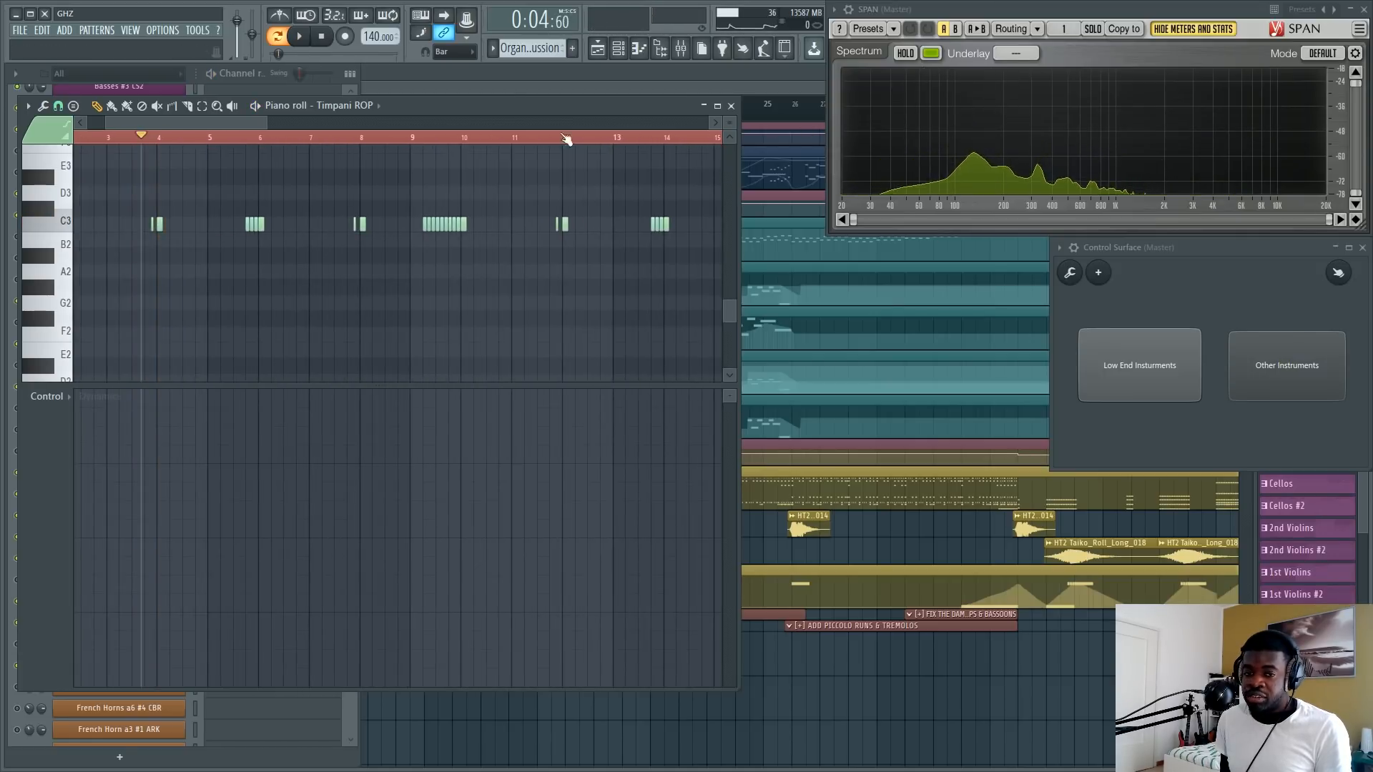
# Clear the timeline selection, play the timpani hits into bar 9, stop, and select the repeated C3 notes between bars 9 and 10.
pyautogui.scroll(-1, 236, 140)
pyautogui.rightClick(236, 139)
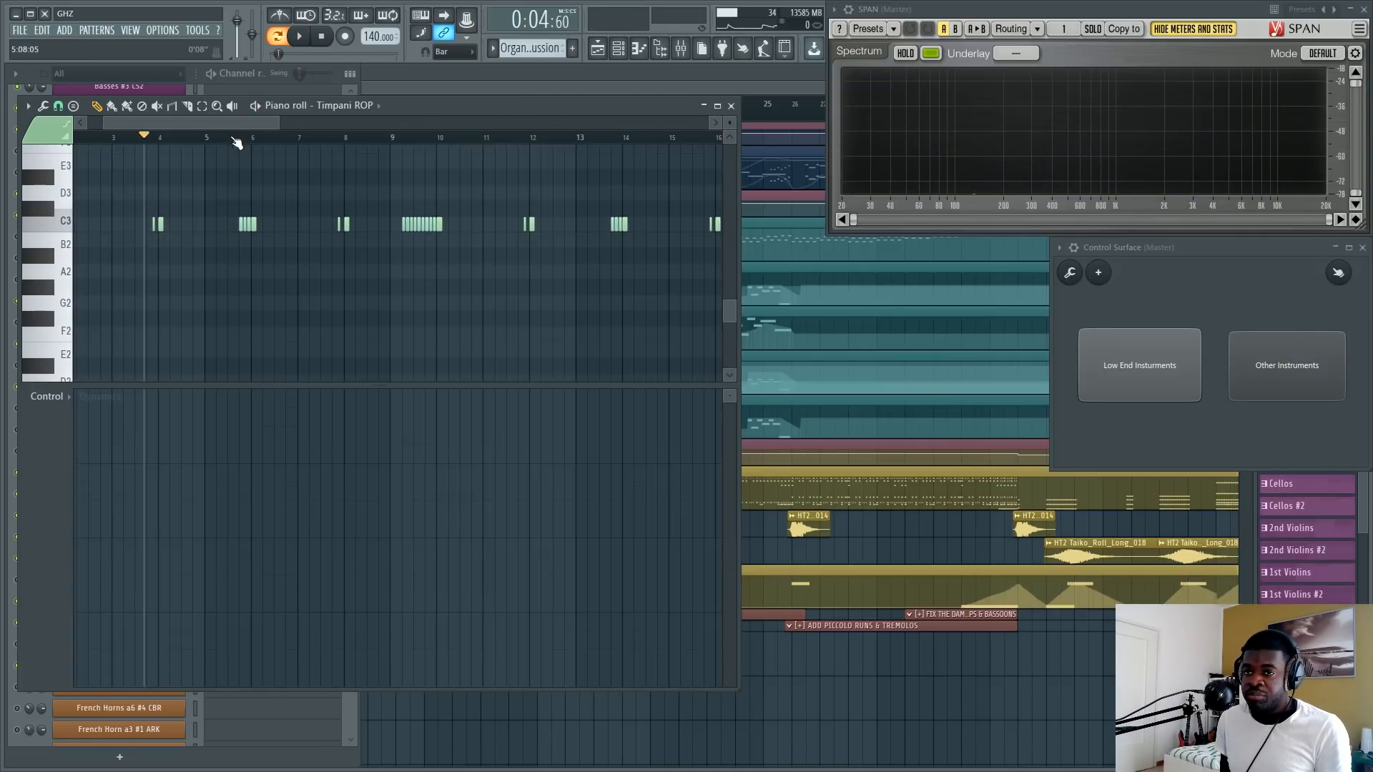
pyautogui.click(238, 139)
pyautogui.press('space')
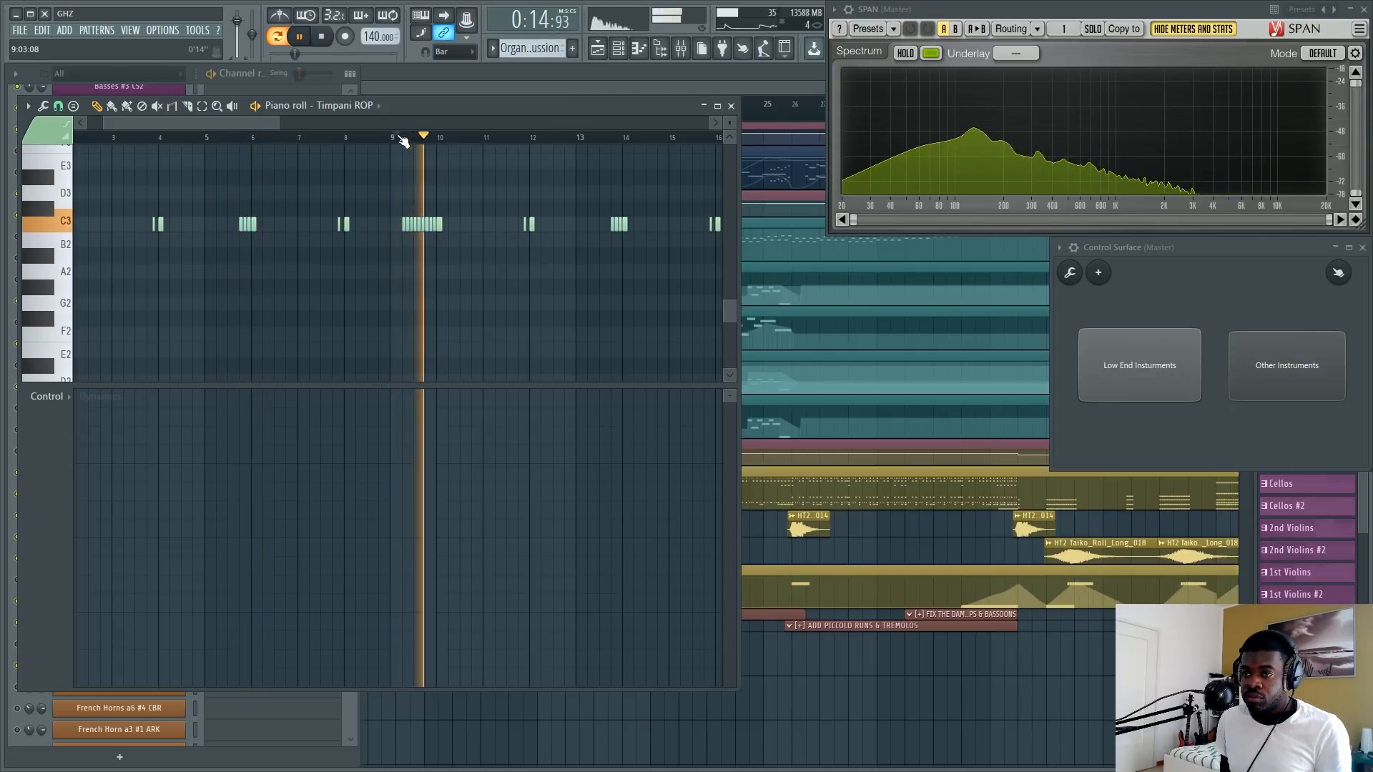
pyautogui.press('space')
pyautogui.moveTo(450, 254); pyautogui.dragTo(398, 200)
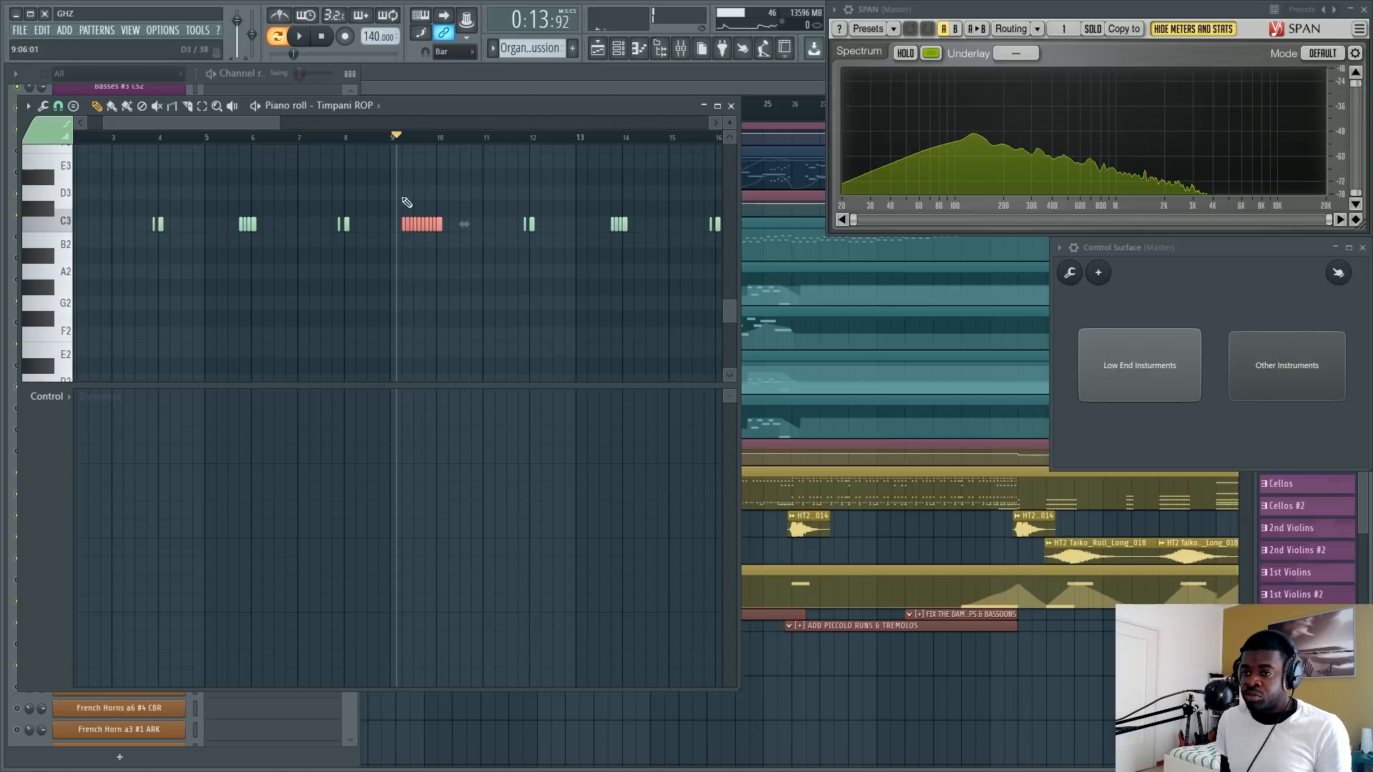
# Return to the arrangement and look over the string and brass tracks across its sections.
pyautogui.click(404, 81)
pyautogui.scroll(8, 220, 361)
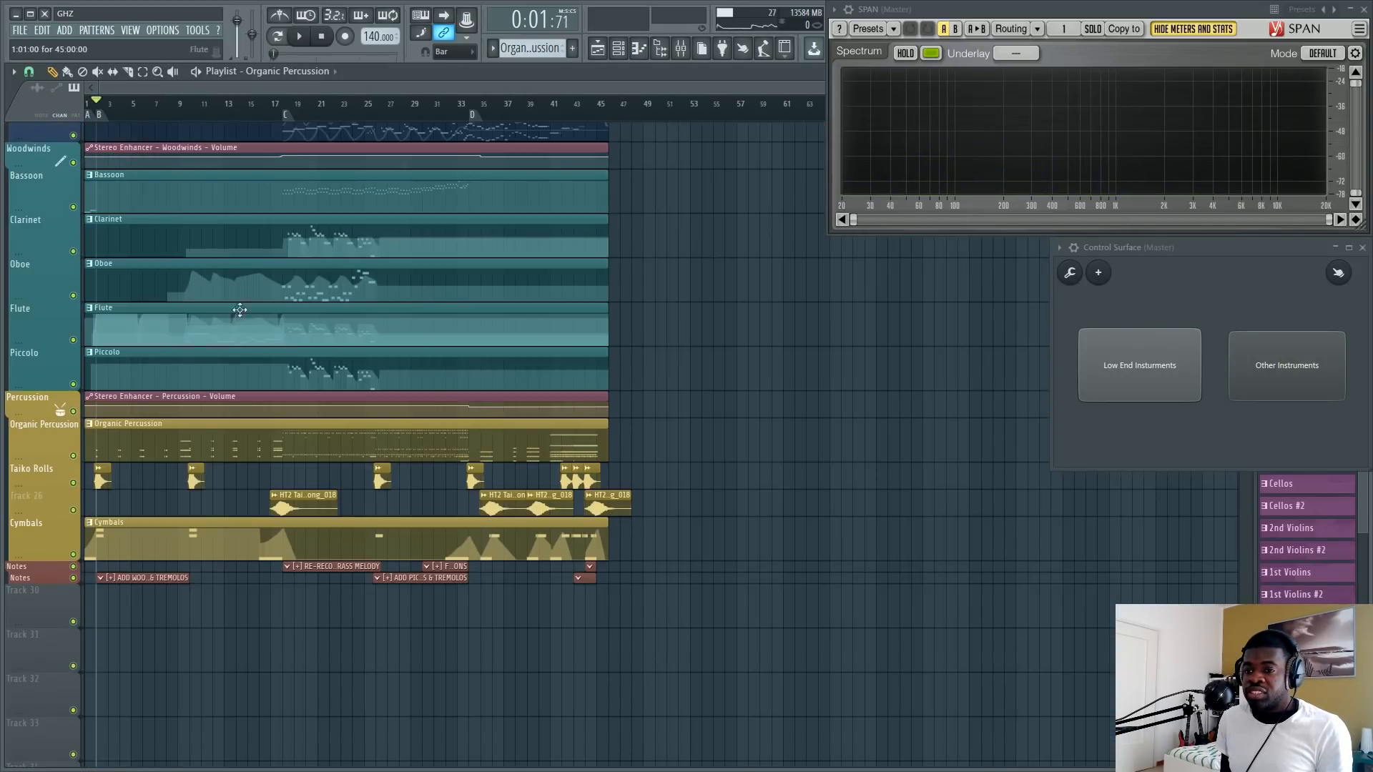
pyautogui.scroll(10, 240, 310)
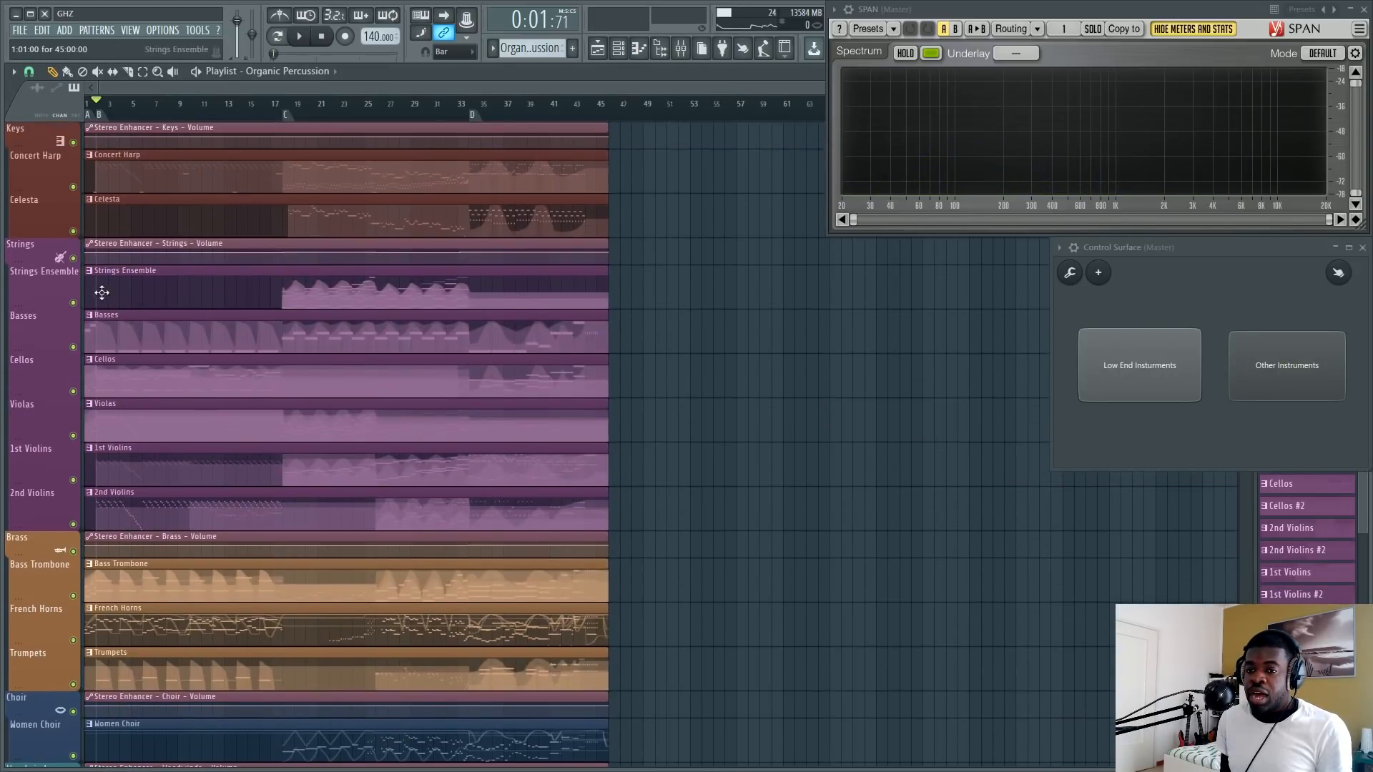
pyautogui.scroll(5, 131, 90)
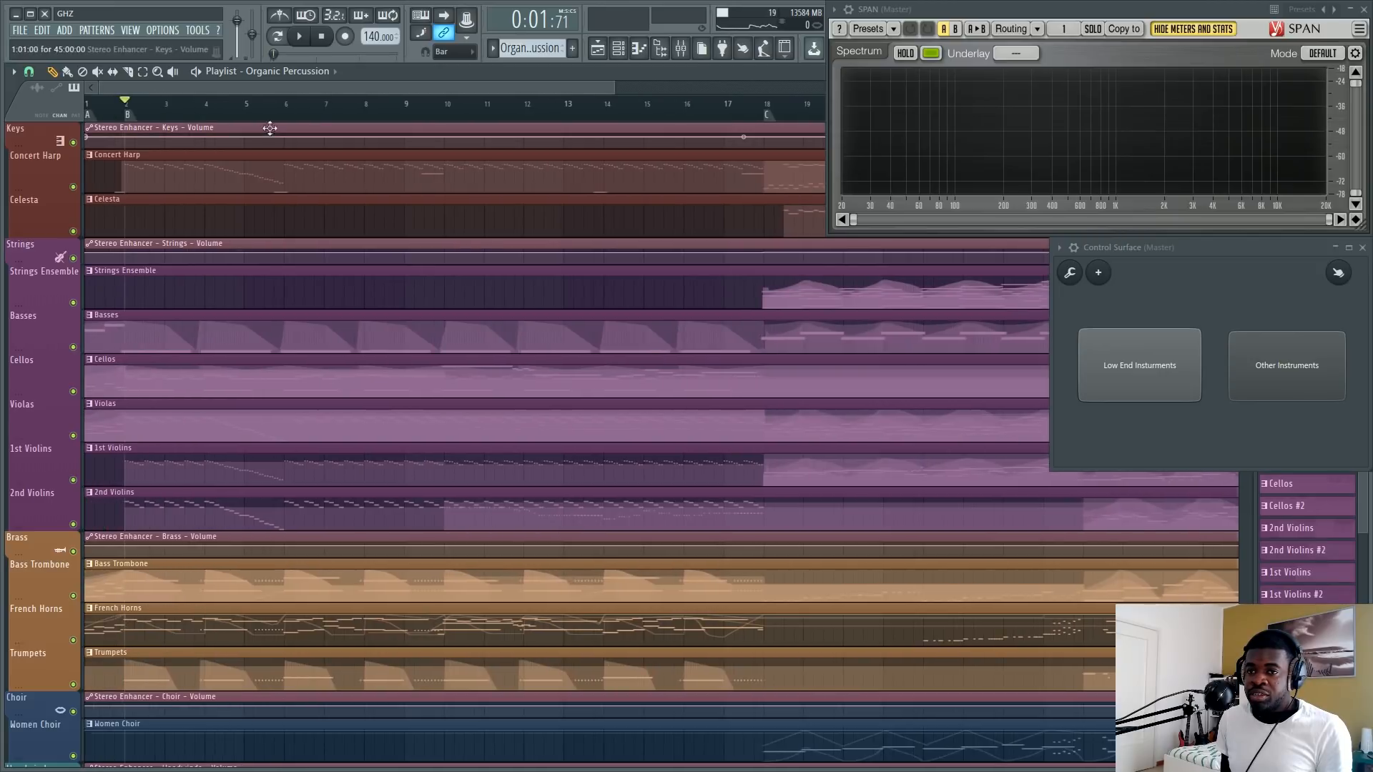
pyautogui.scroll(-4, 323, 91)
pyautogui.scroll(-3, 191, 356)
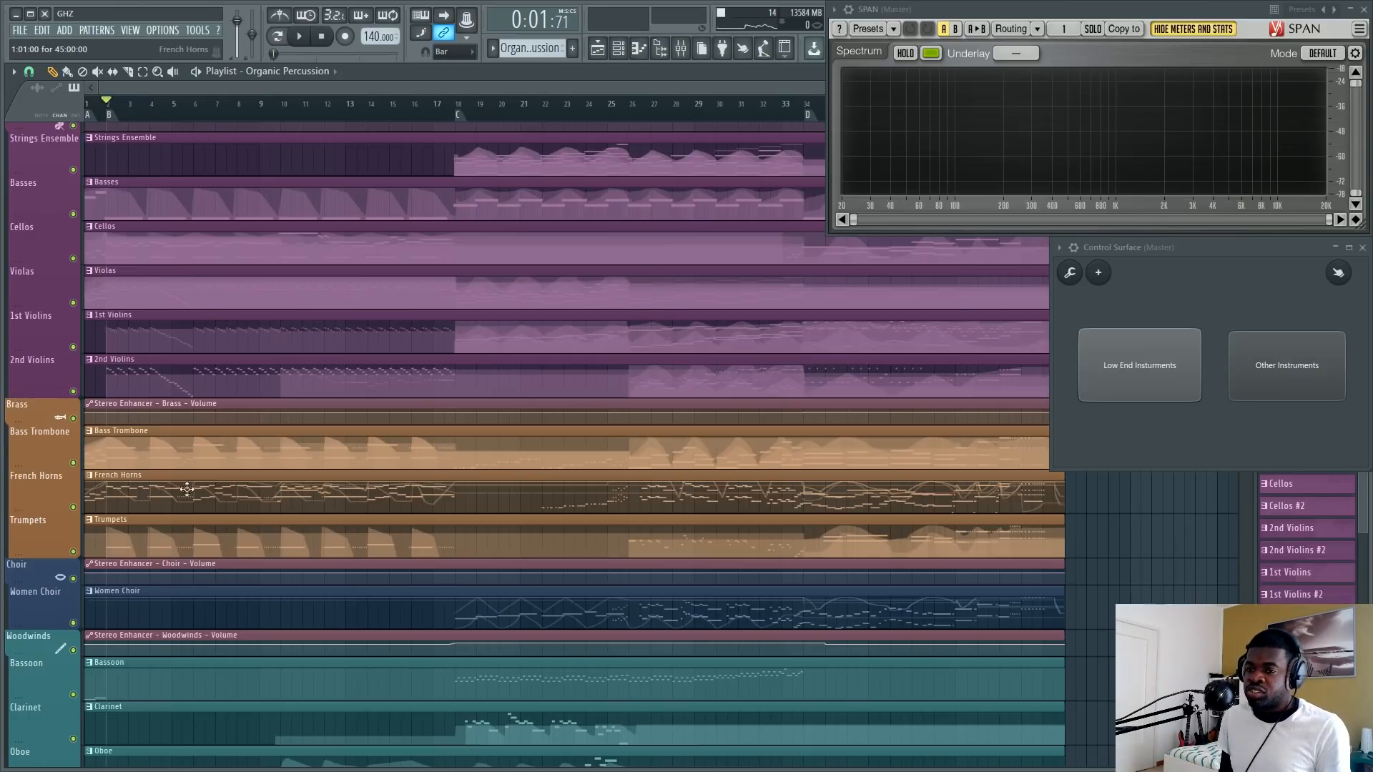
# Open the Bass Trombones #1 ARK notes, check the instrument channels, and return to the piano roll.
pyautogui.doubleClick(236, 440)
pyautogui.press('F6')
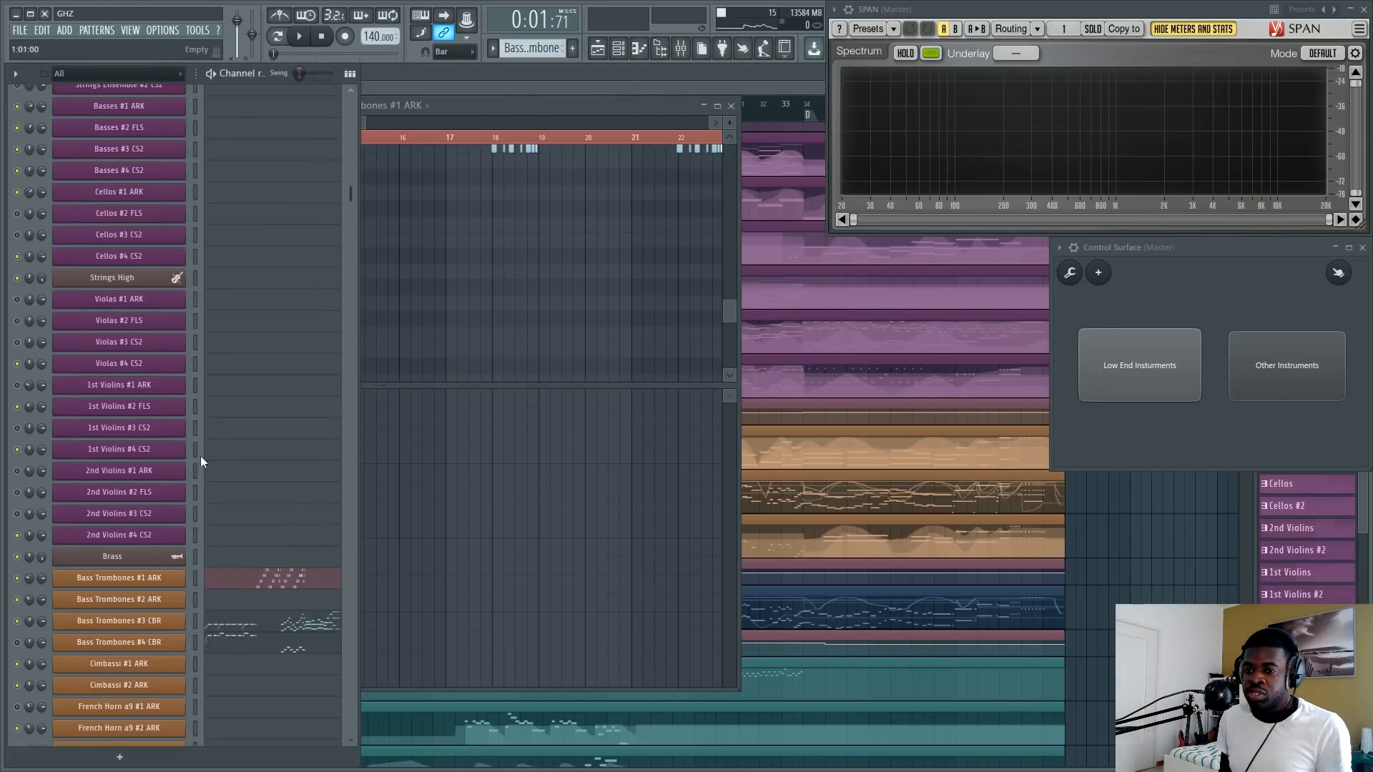
pyautogui.scroll(-3, 192, 522)
pyautogui.click(522, 183)
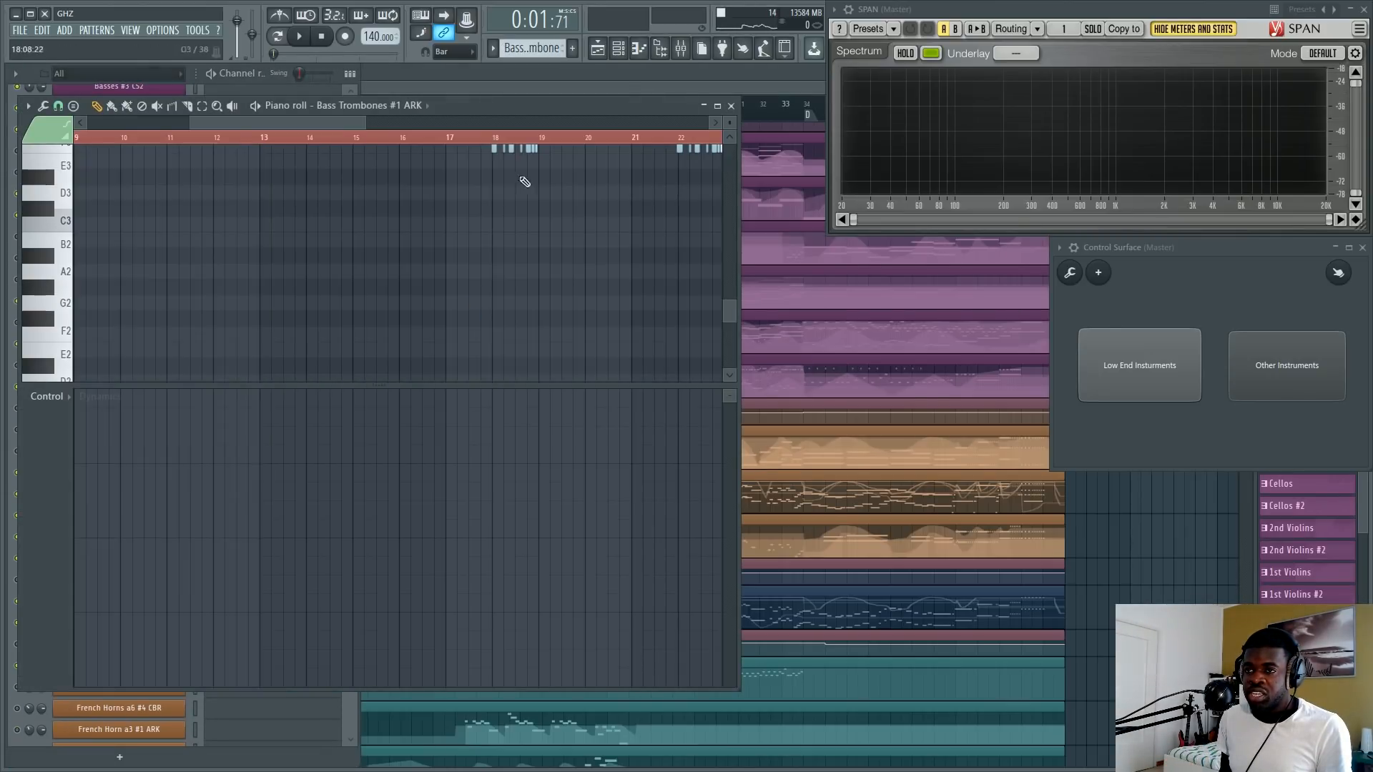
# Return to the arrangement, open the Basses #1 ARK notes in the piano roll and audition C3.
pyautogui.click(469, 78)
pyautogui.scroll(3, 214, 417)
pyautogui.doubleClick(203, 323)
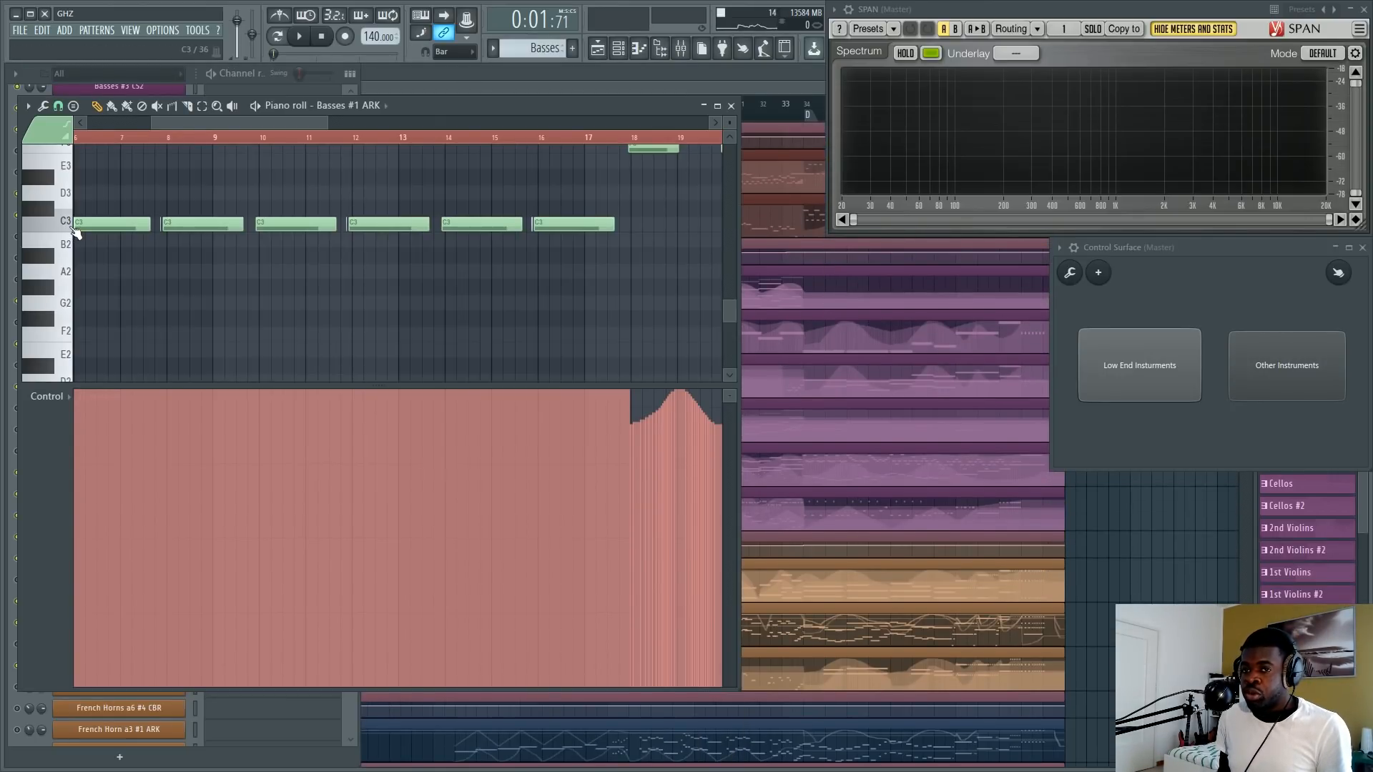
pyautogui.click(77, 233)
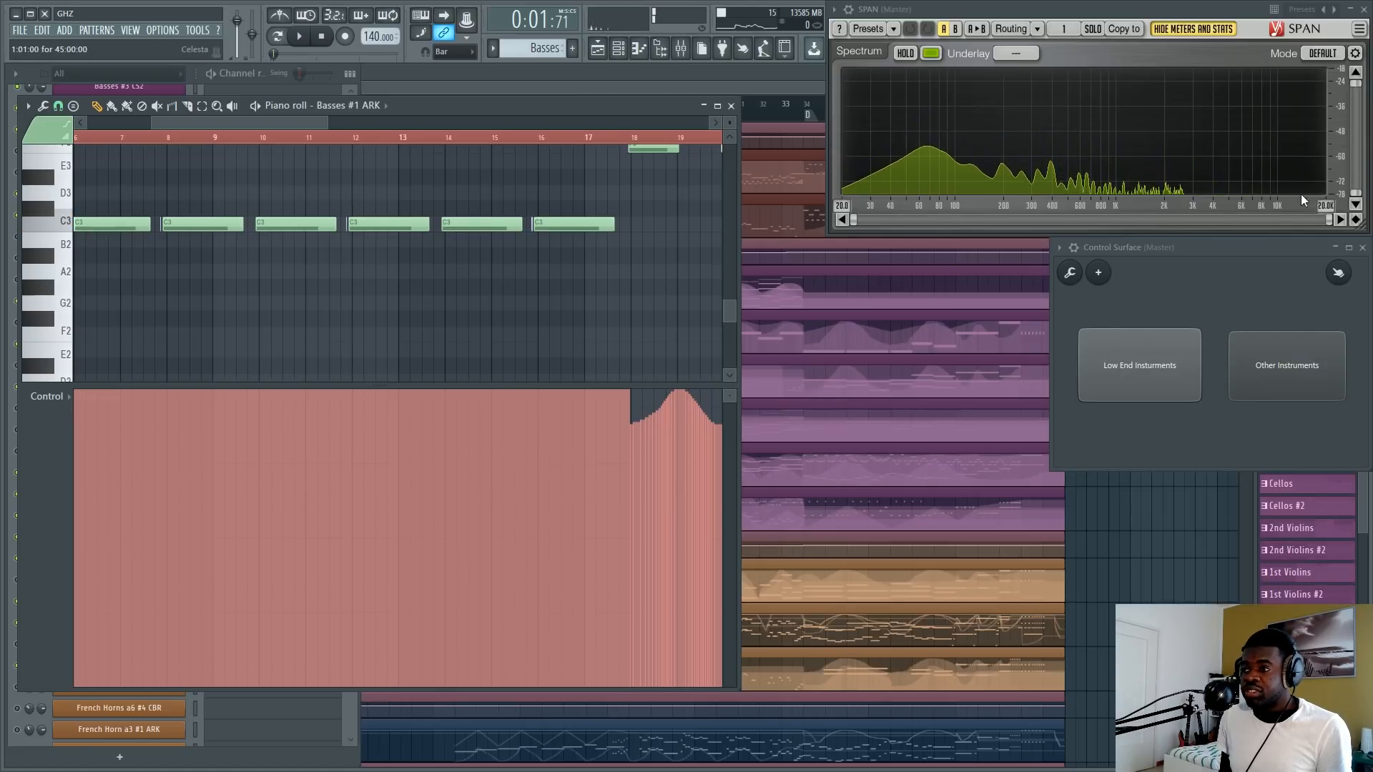
# Look through the string channels and open 1st Violins #1 ARK in the piano roll.
pyautogui.click(270, 77)
pyautogui.scroll(3, 247, 334)
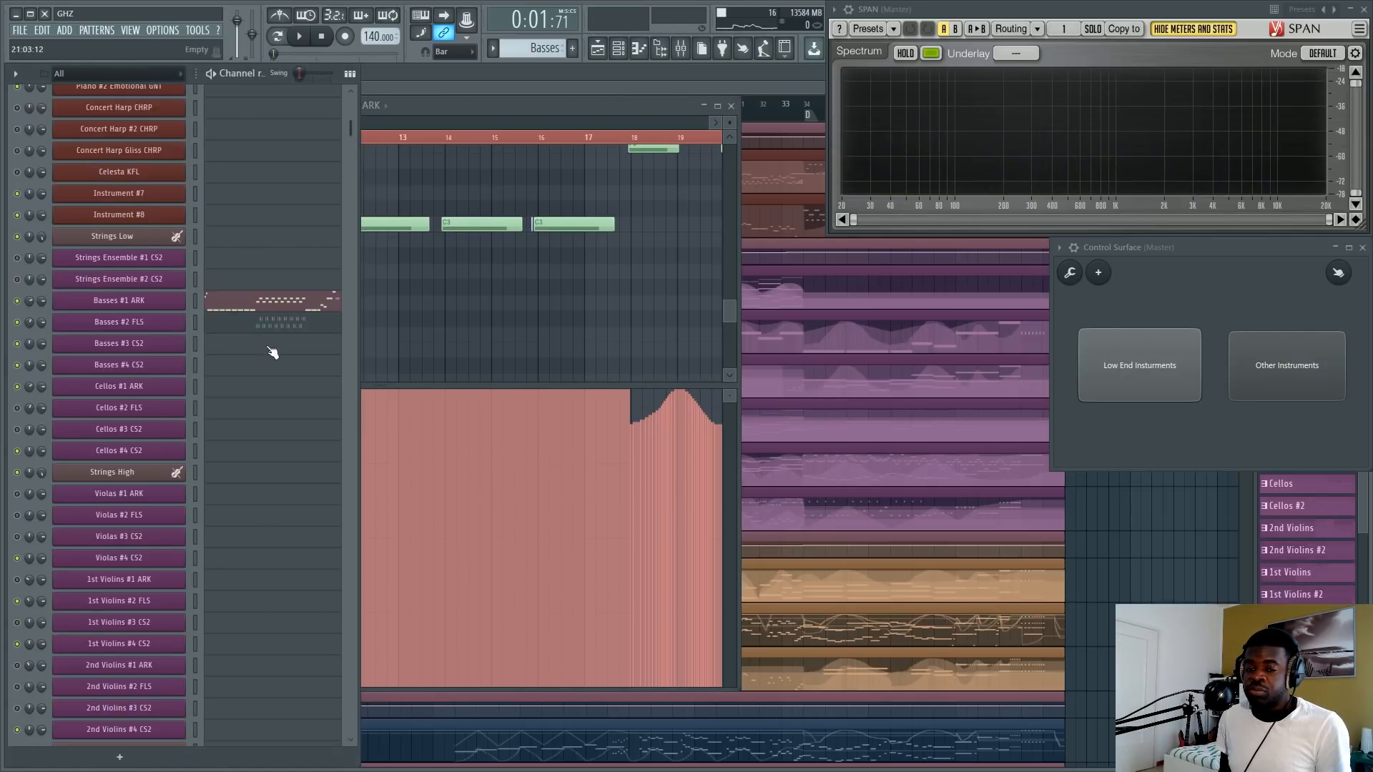
pyautogui.scroll(-3, 272, 350)
pyautogui.rightClick(444, 312)
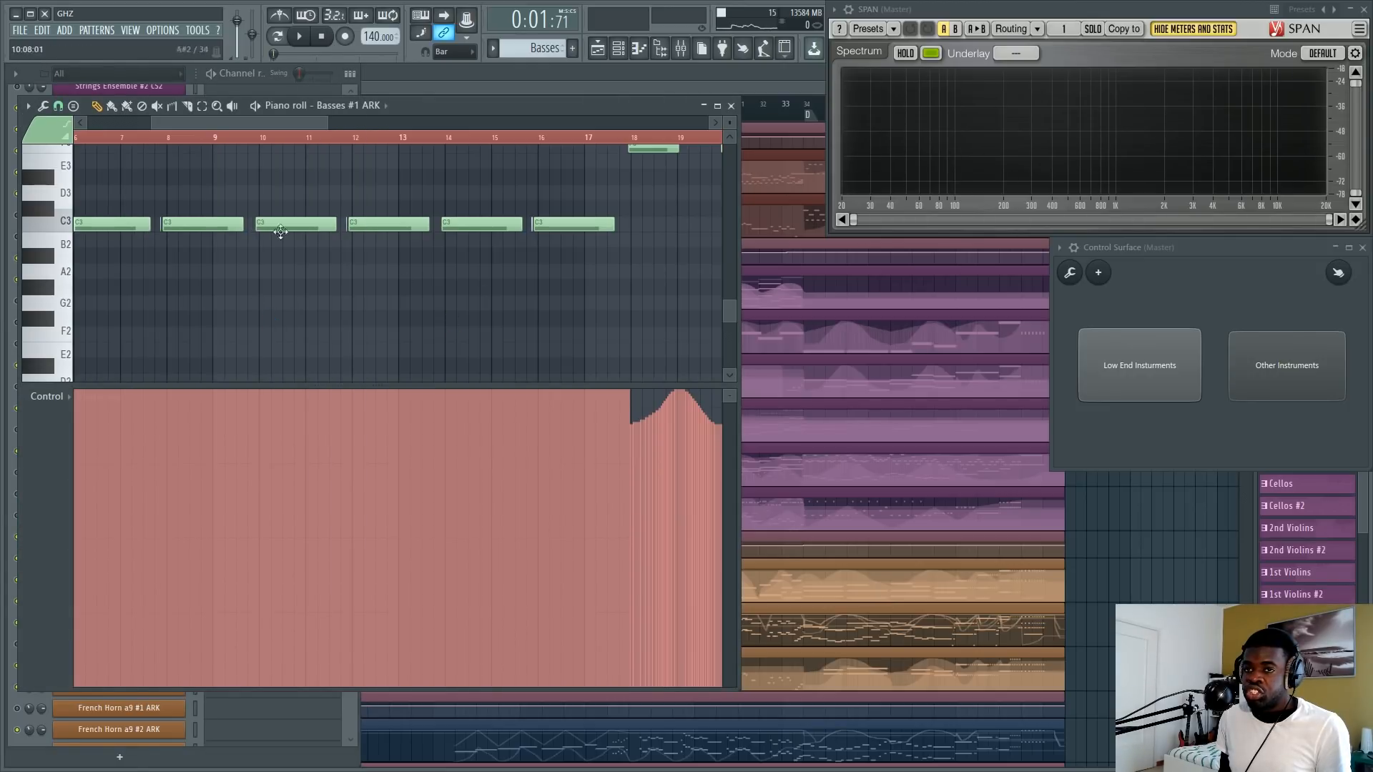
pyautogui.press('F6')
pyautogui.click(215, 394)
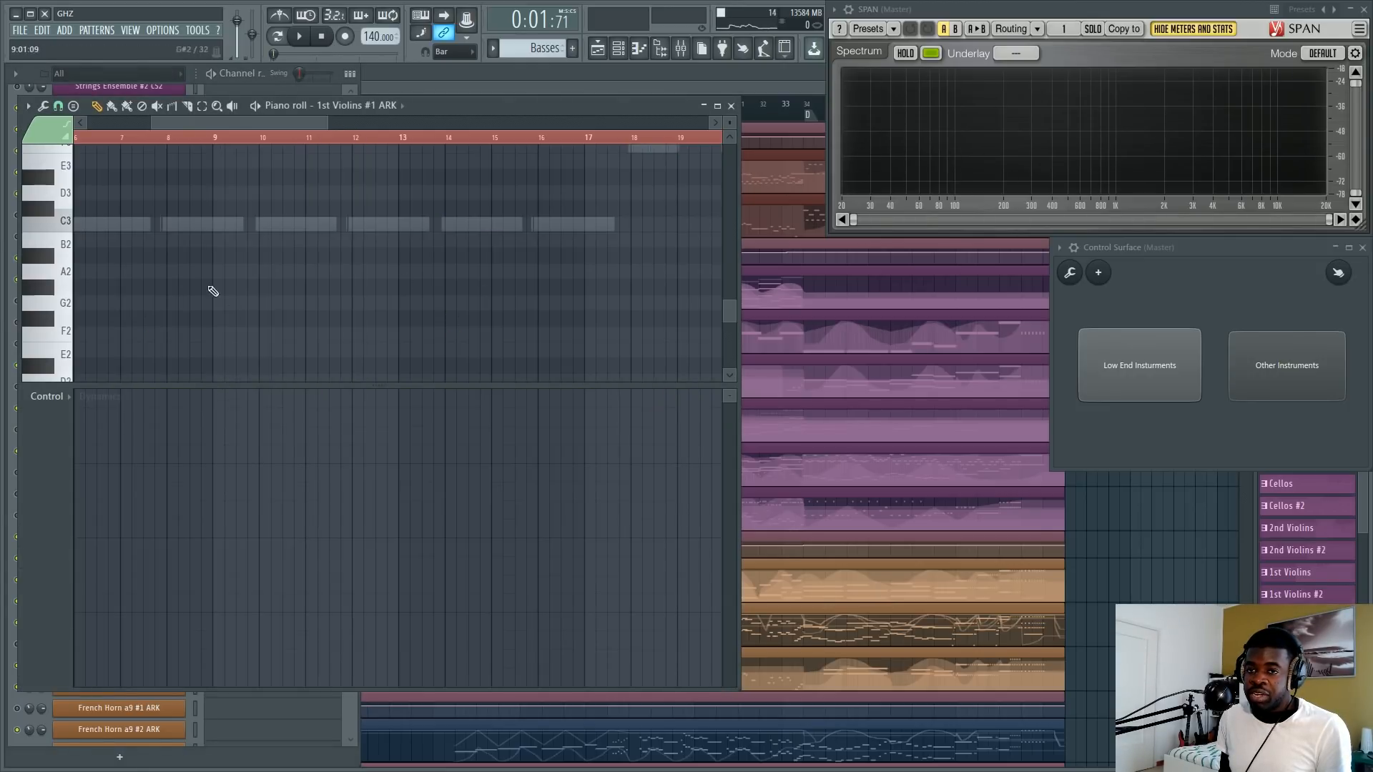
# Examine the 1st Violins #1 ARK note range from the C7 octave down to the C2 octave.
pyautogui.scroll(3, 86, 291)
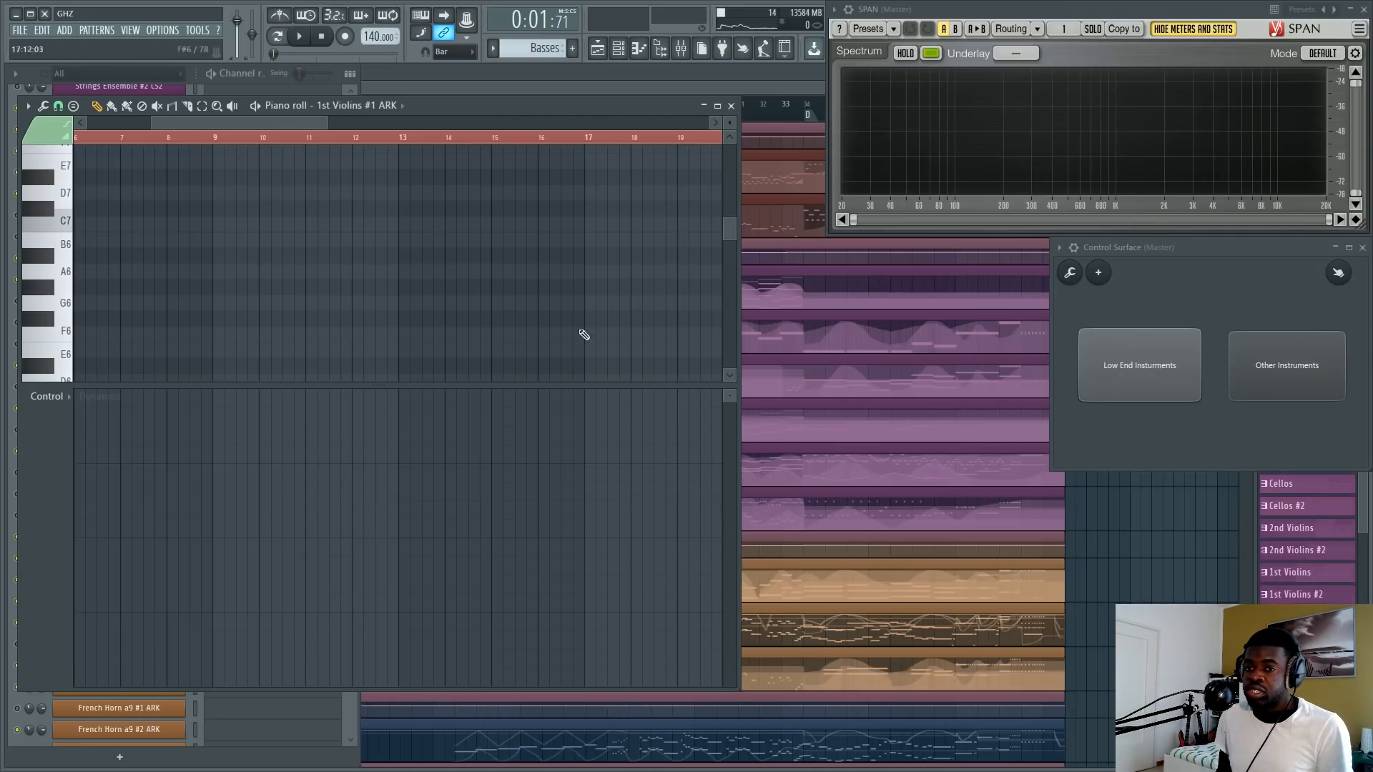
pyautogui.scroll(-10, 107, 285)
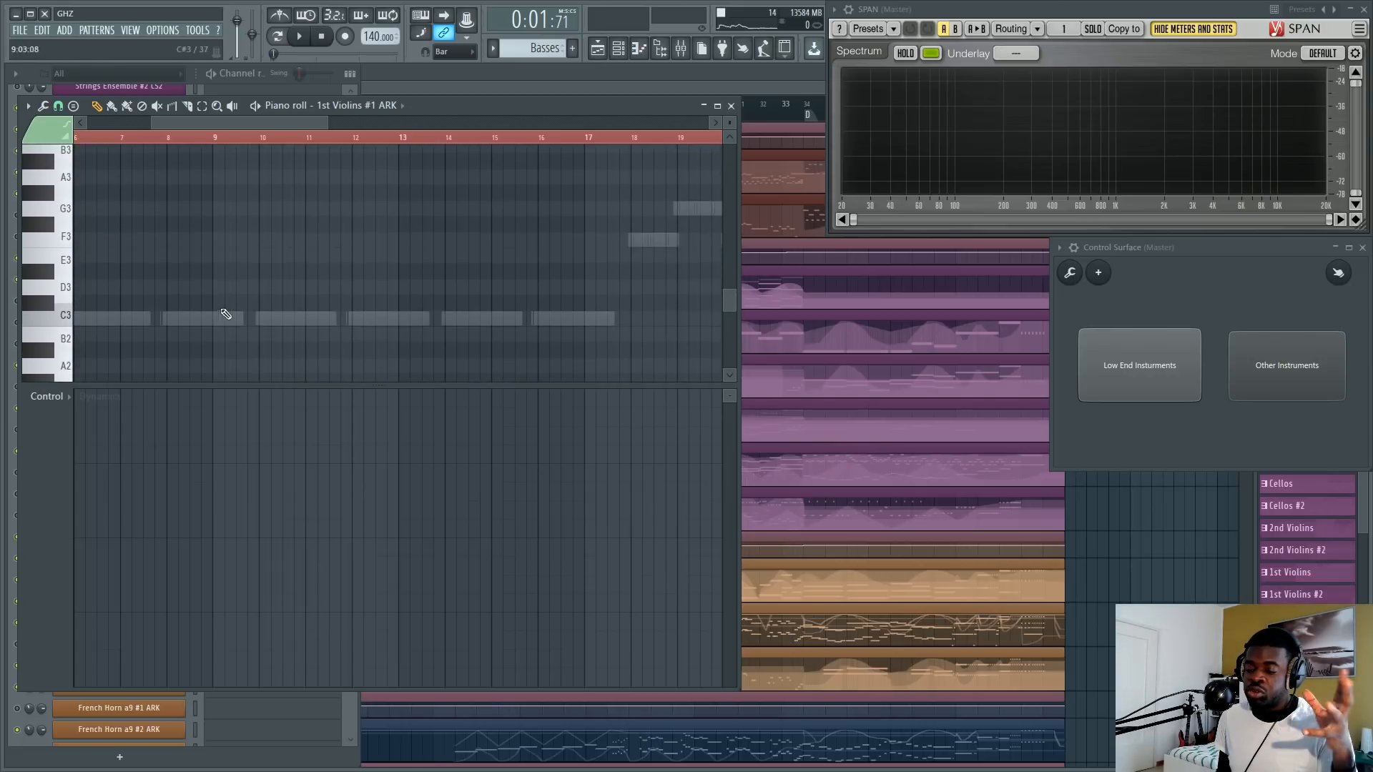
pyautogui.scroll(-5, 224, 311)
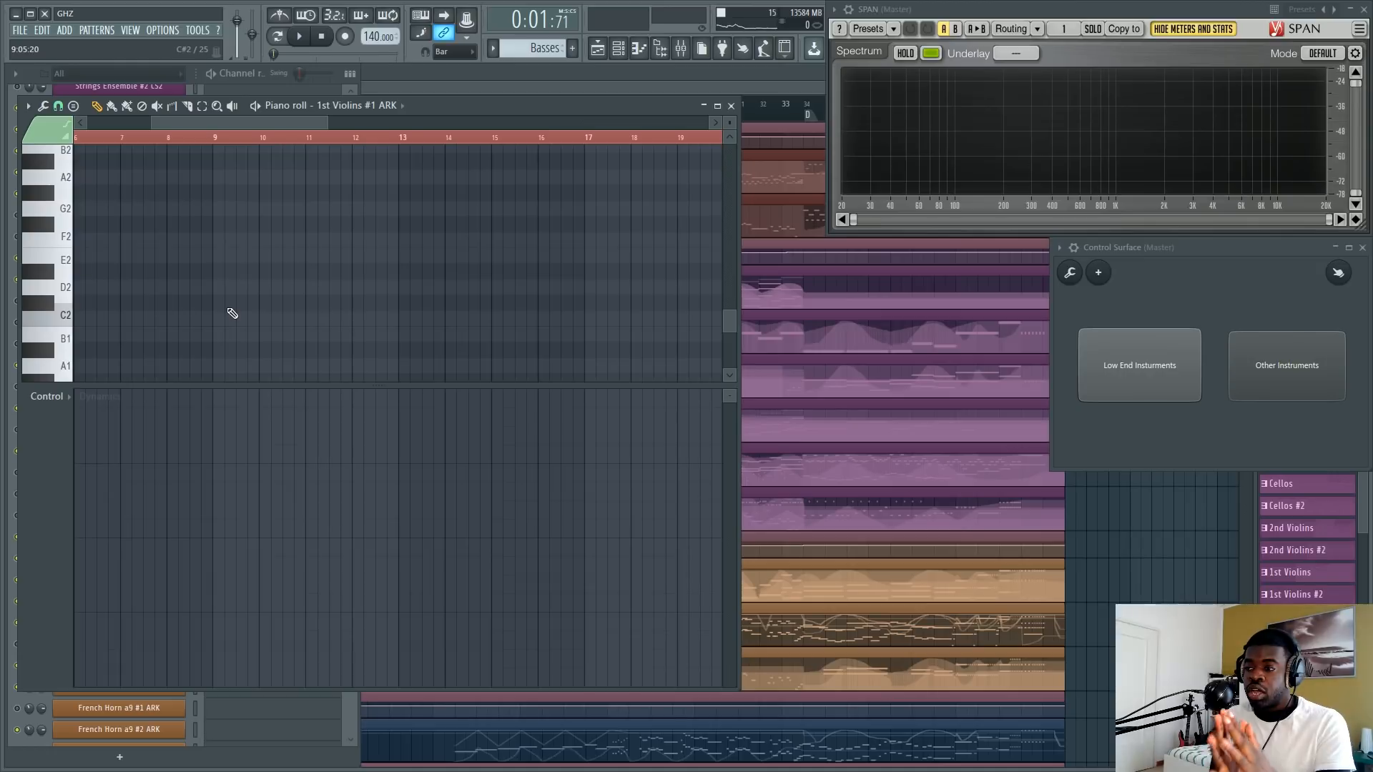
# Open the Organic Percussion pattern from the arrangement, check its percussion channels, and return to the arrangement.
pyautogui.press('F7')
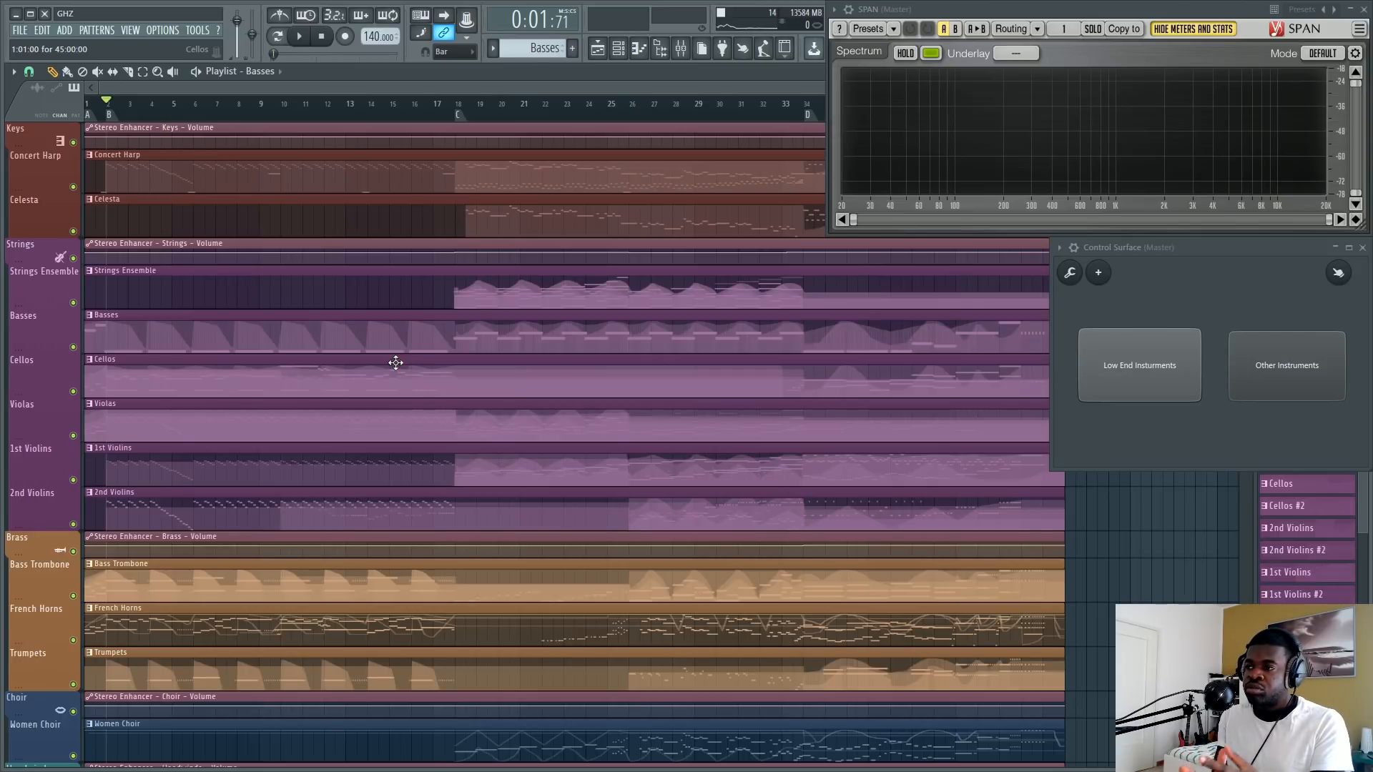
pyautogui.scroll(-8, 395, 363)
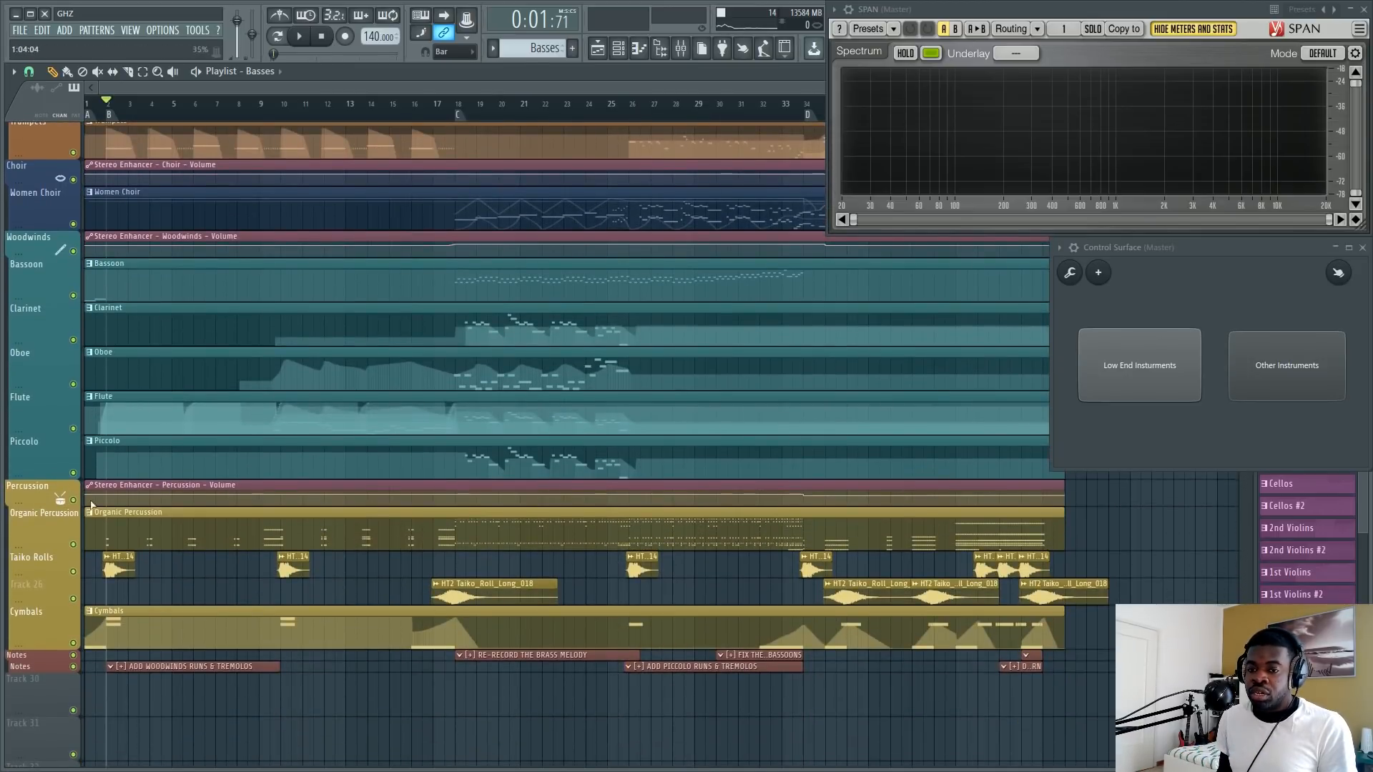
pyautogui.doubleClick(128, 536)
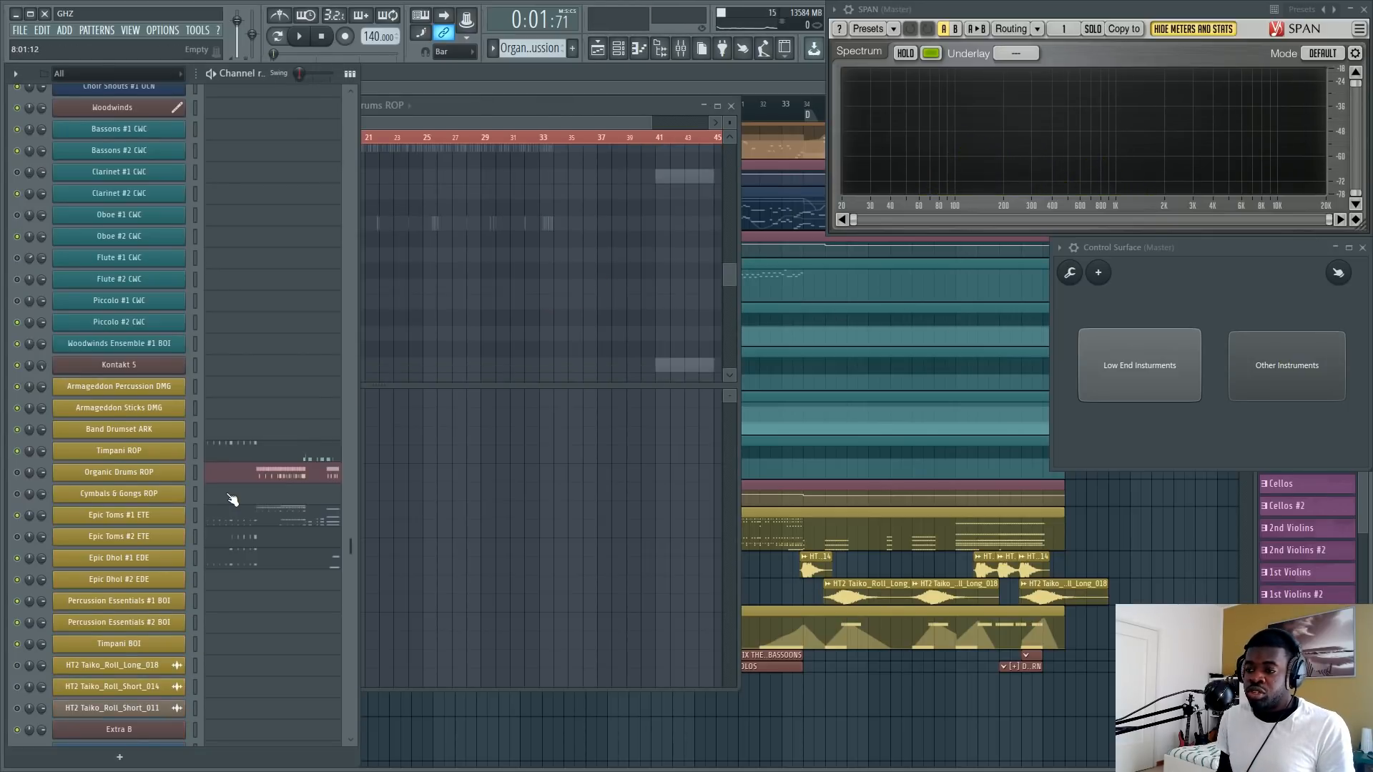
pyautogui.click(953, 397)
# Move the playhead to the section D marker at bar 34 and check the instrument channels.
pyautogui.hscroll(15, 750, 83)
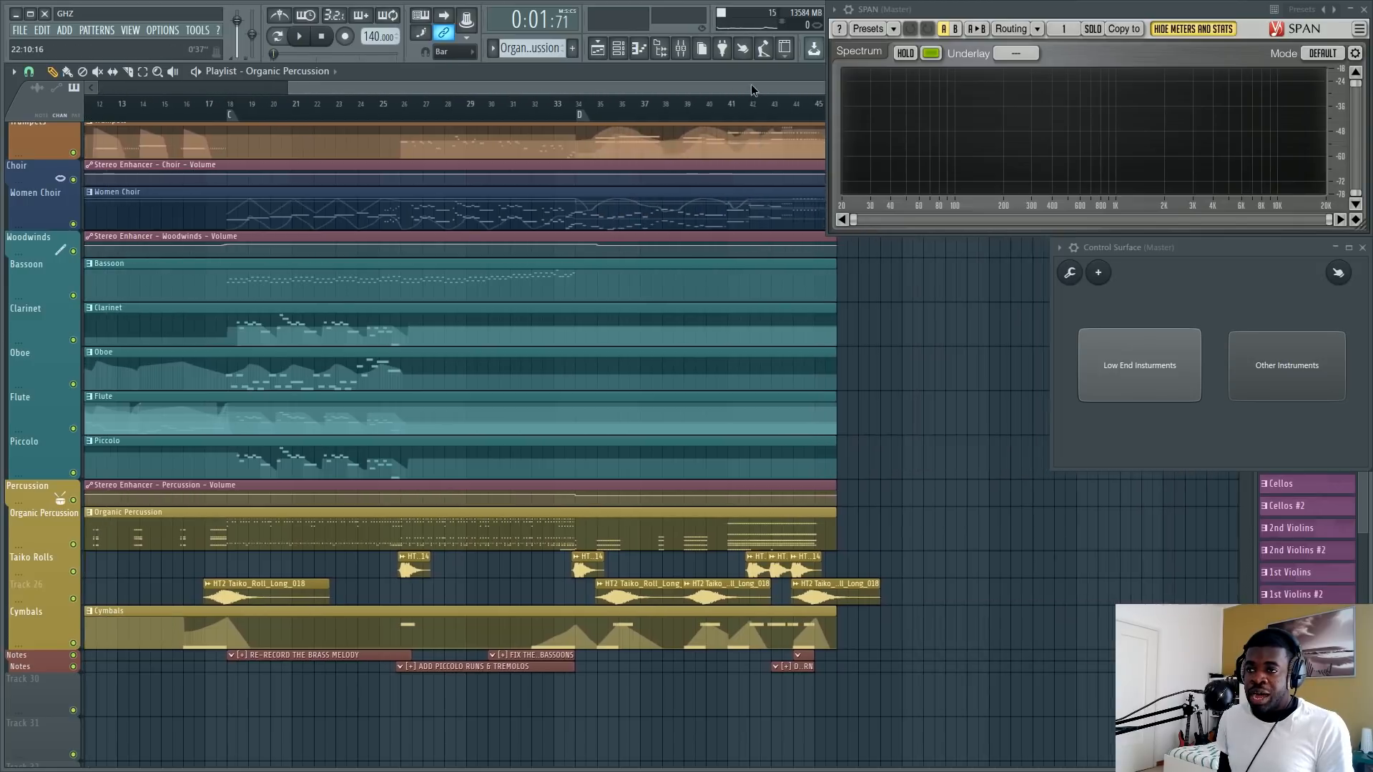
pyautogui.scroll(-1, 766, 113)
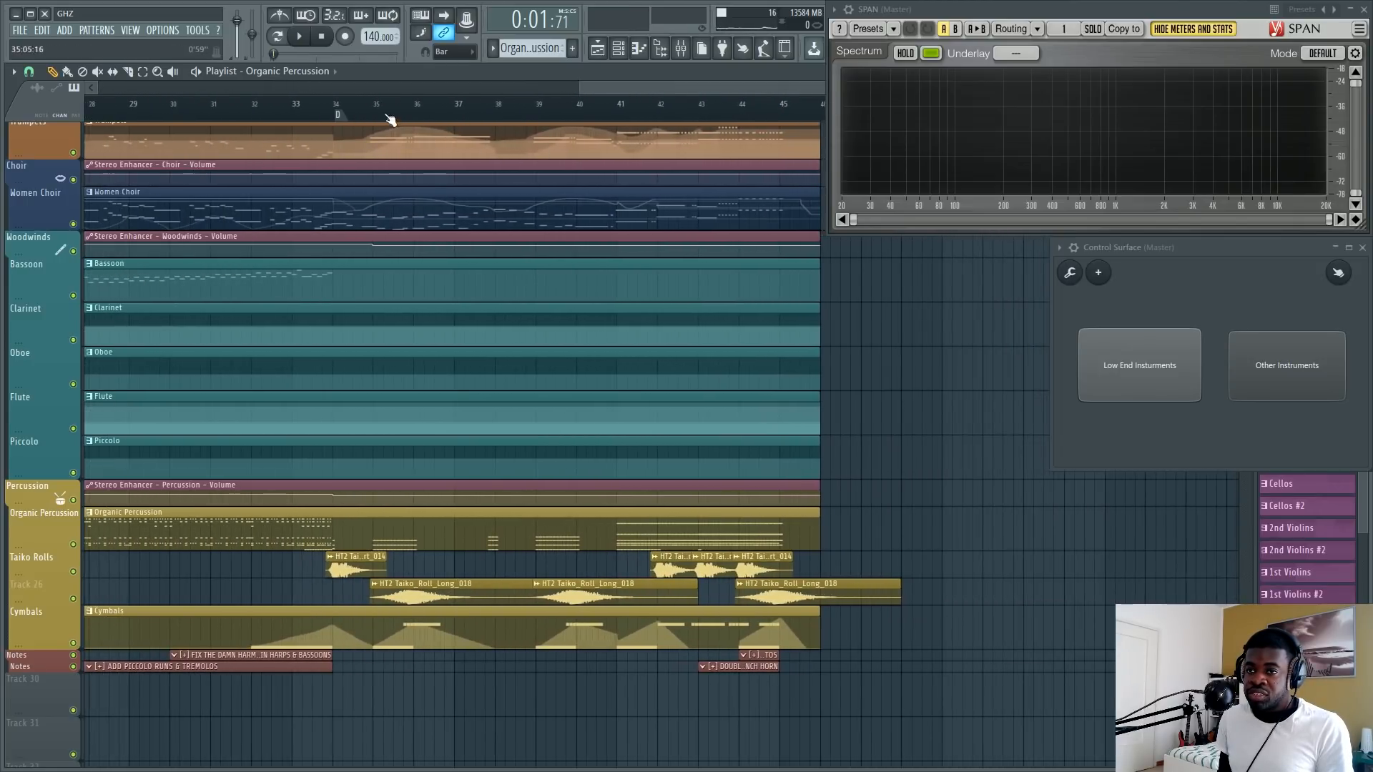
pyautogui.scroll(1, 401, 113)
pyautogui.scroll(-1, 250, 114)
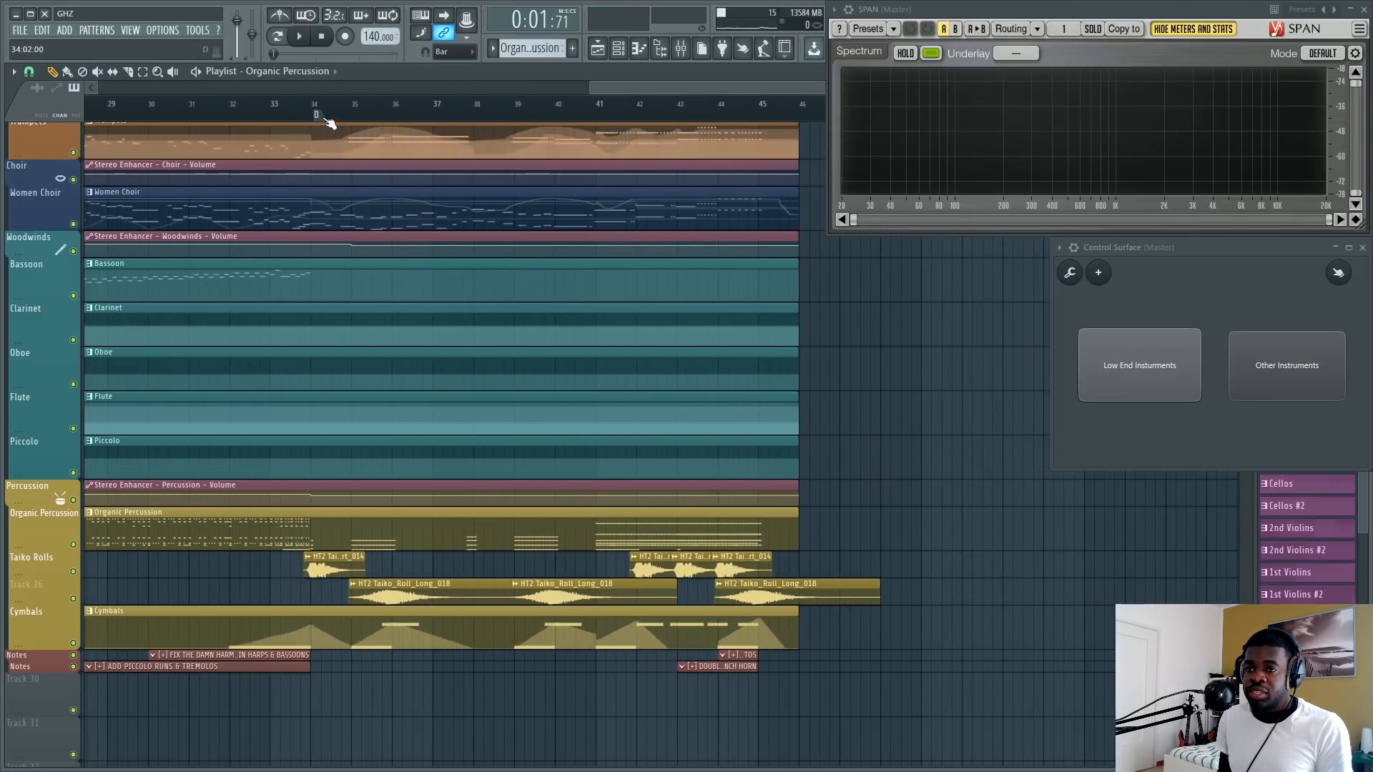
pyautogui.scroll(5, 374, 444)
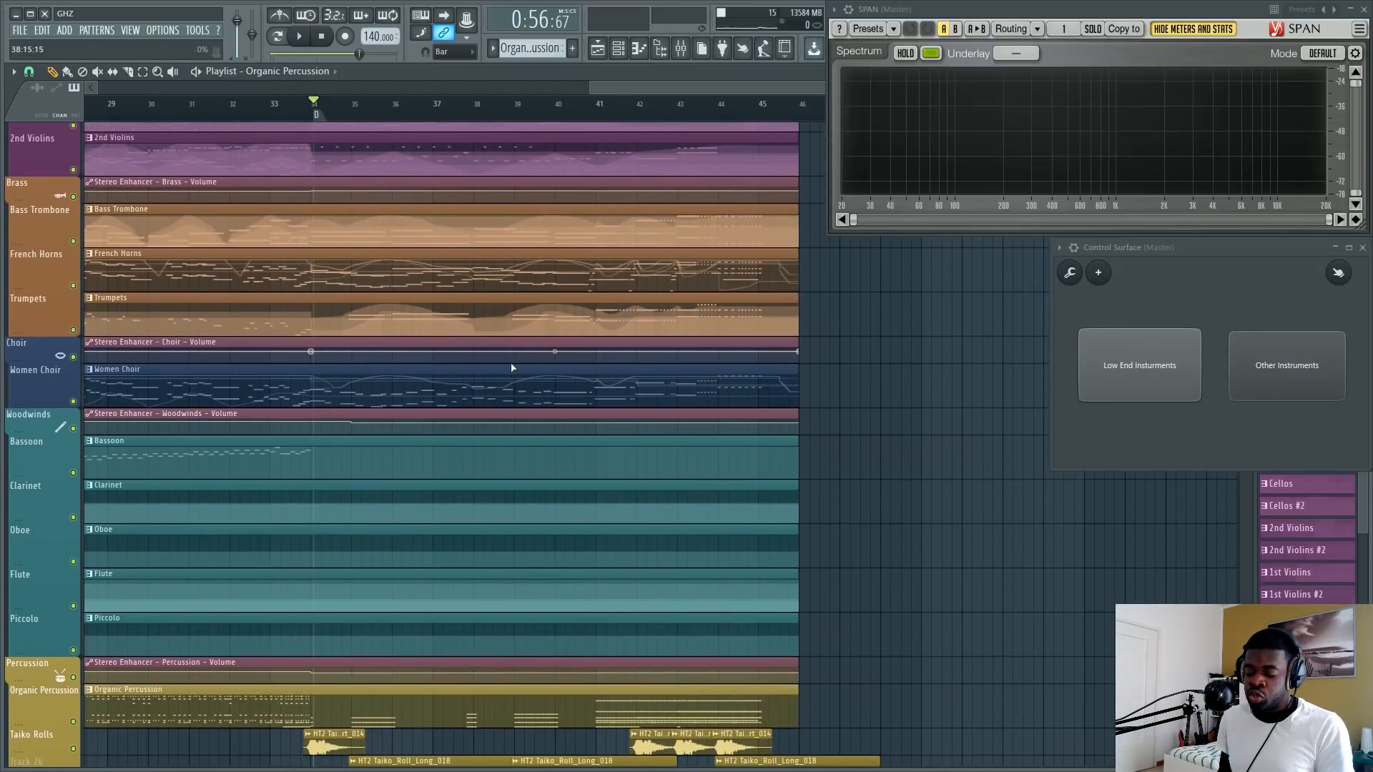
pyautogui.press('F6')
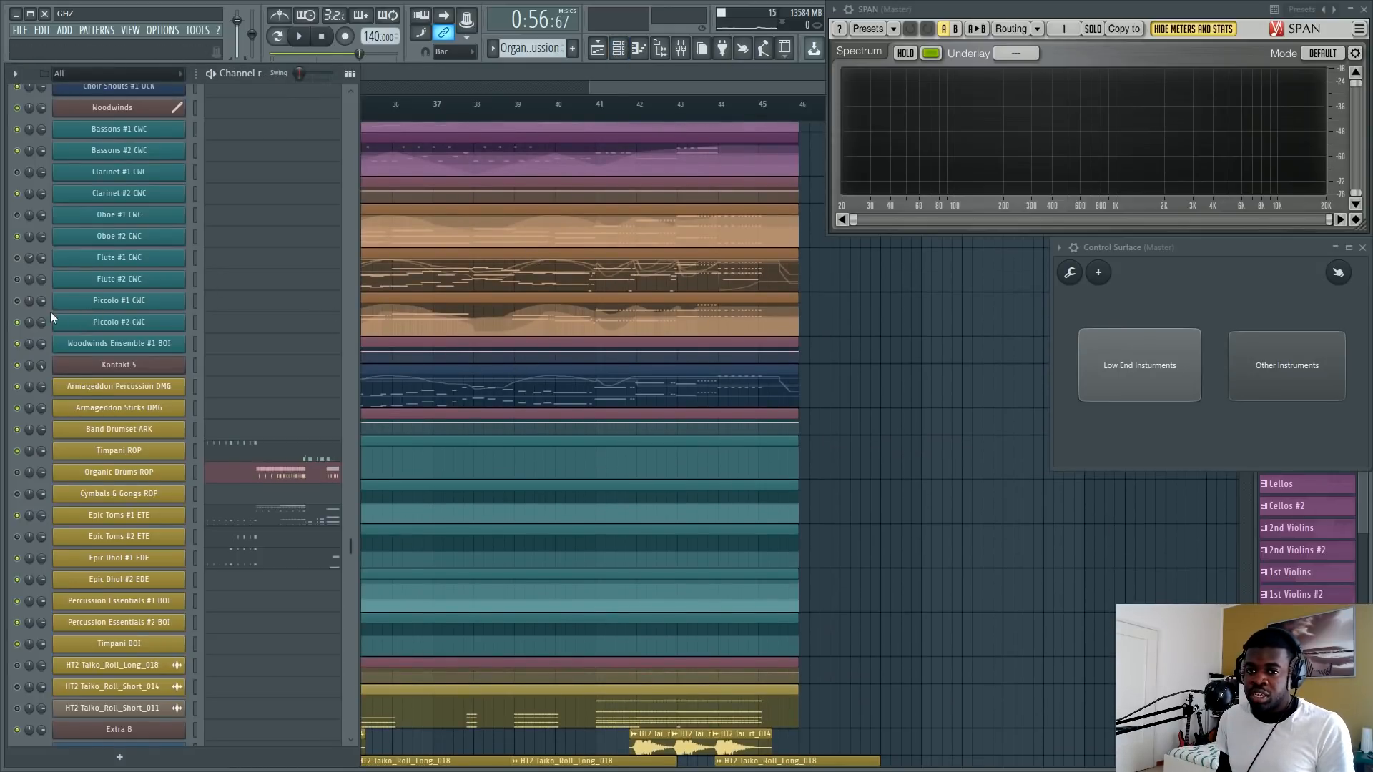
pyautogui.press('F6')
pyautogui.scroll(1, 649, 110)
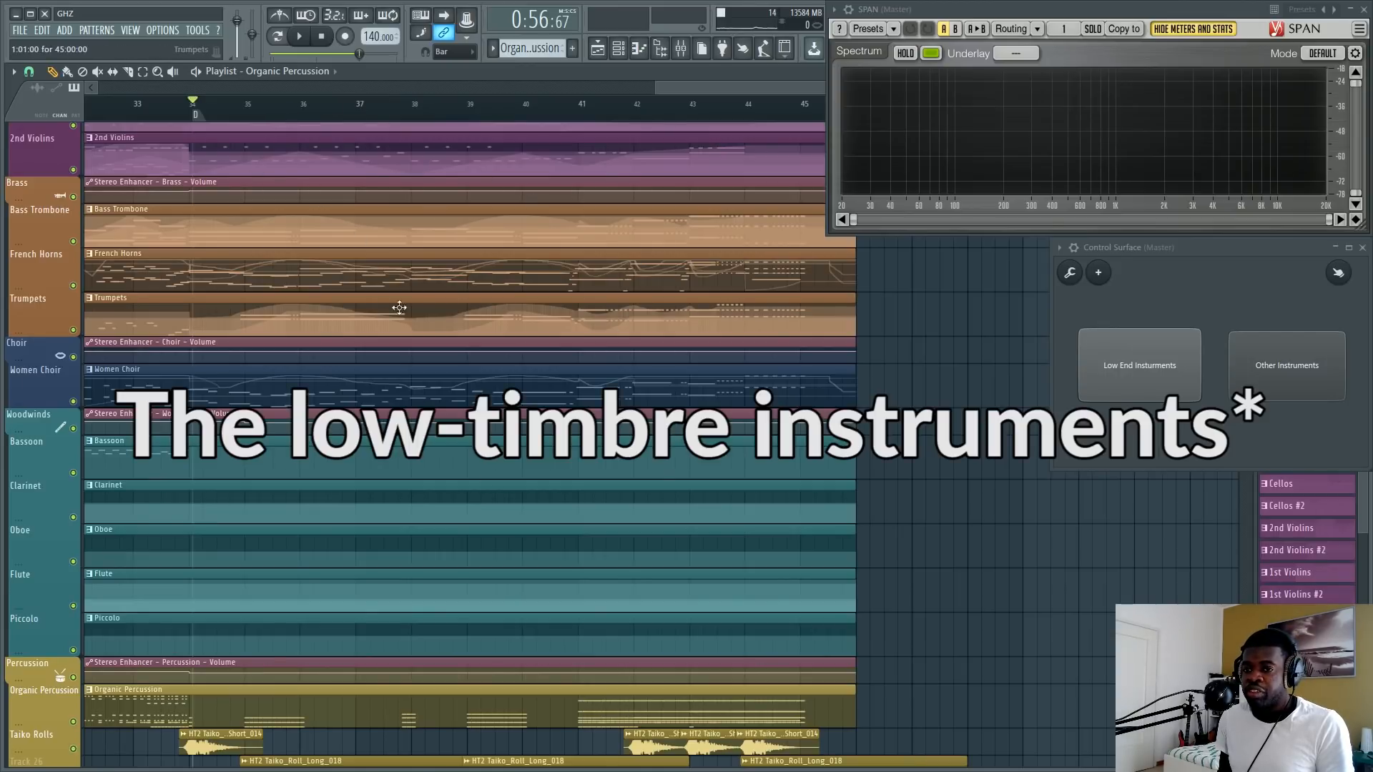
# Play the arrangement from bar 34, stop playback, and toggle the Low End Instruments group for comparison.
pyautogui.press('space')
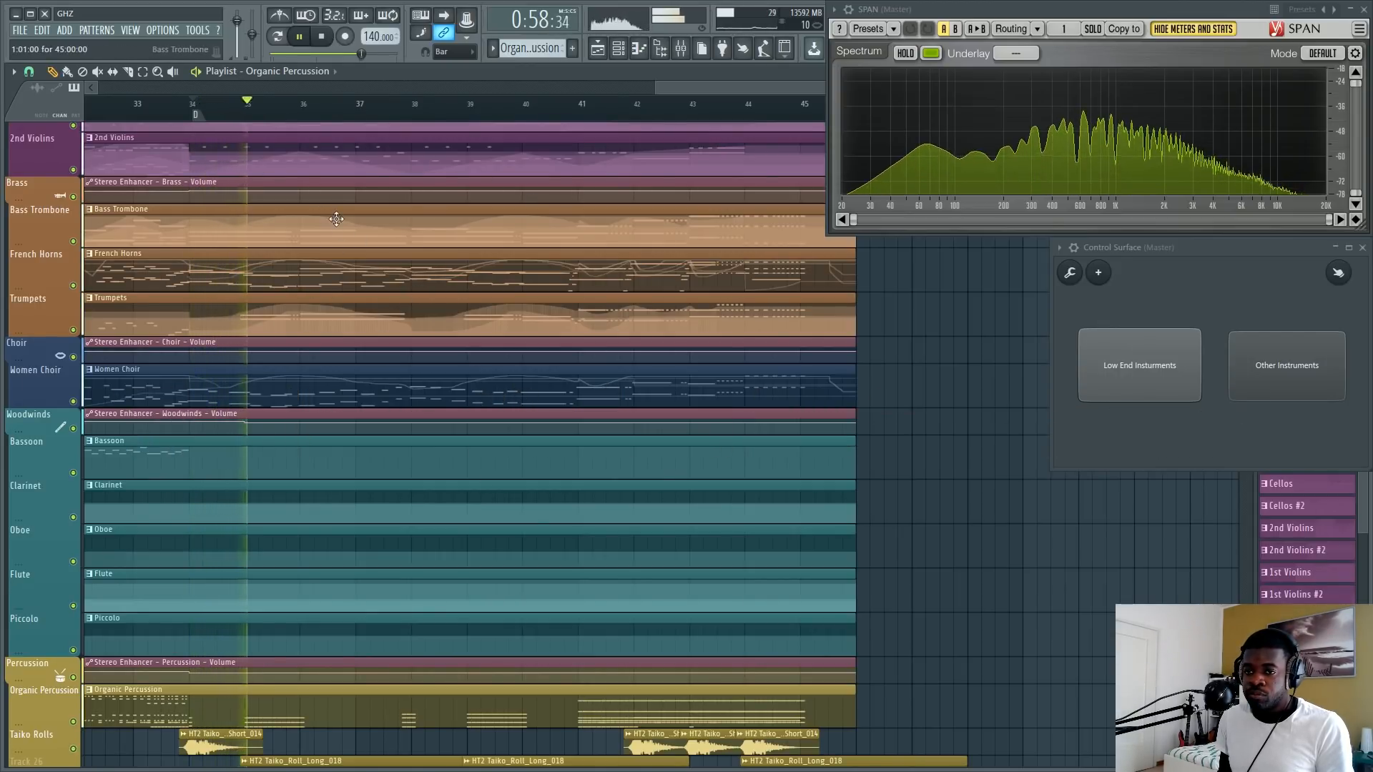
pyautogui.scroll(5, 285, 269)
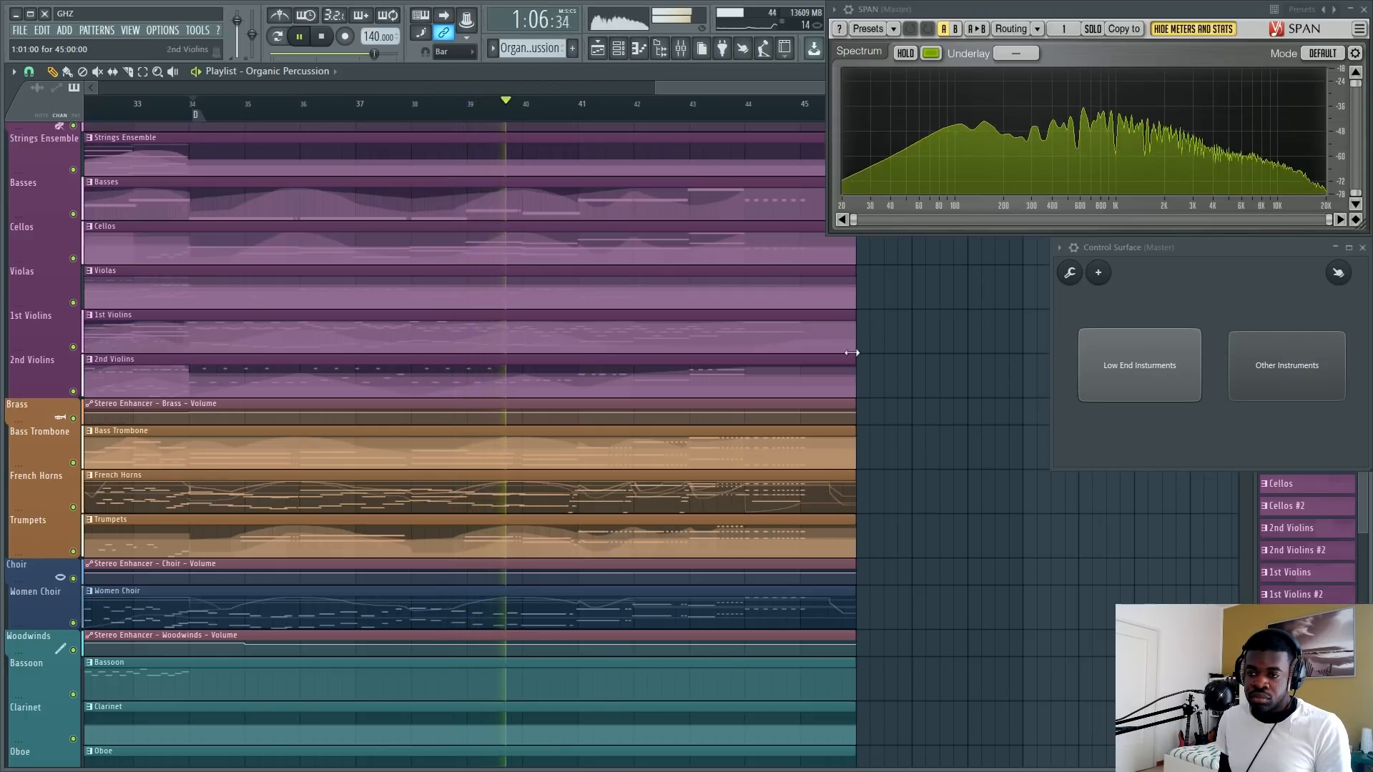
pyautogui.press('space')
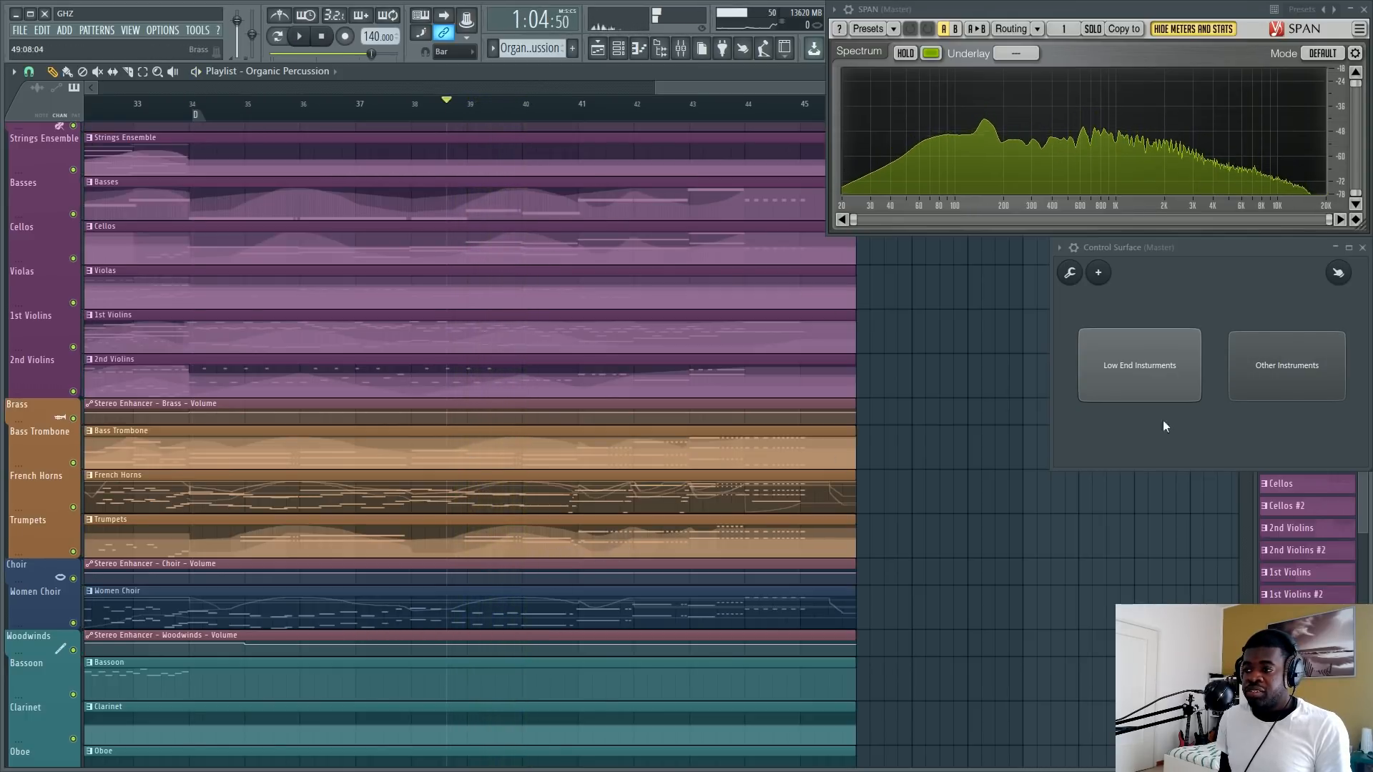
pyautogui.click(1125, 346)
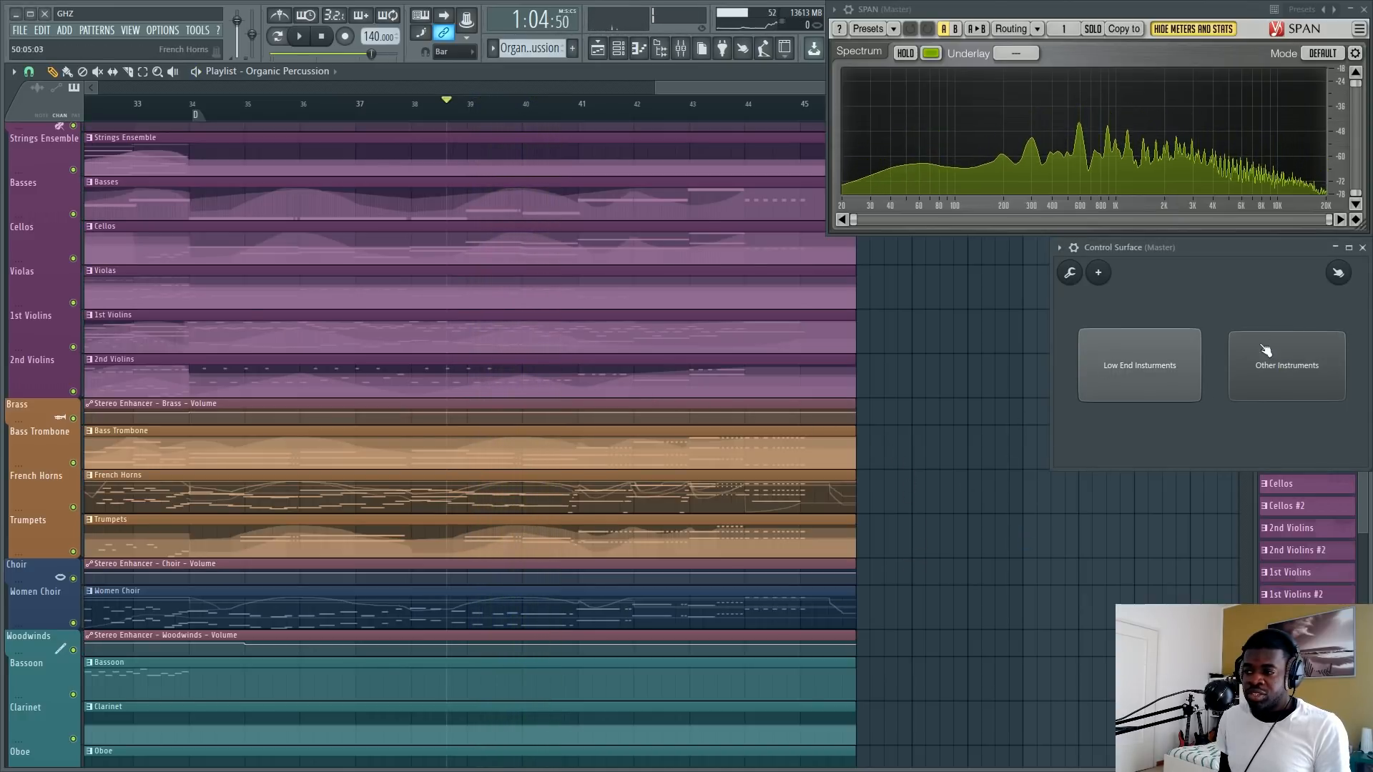
# Play the arrangement from between bars 37 and 38 to just before bar 41 and stop.
pyautogui.scroll(2, 678, 439)
pyautogui.scroll(-8, 677, 440)
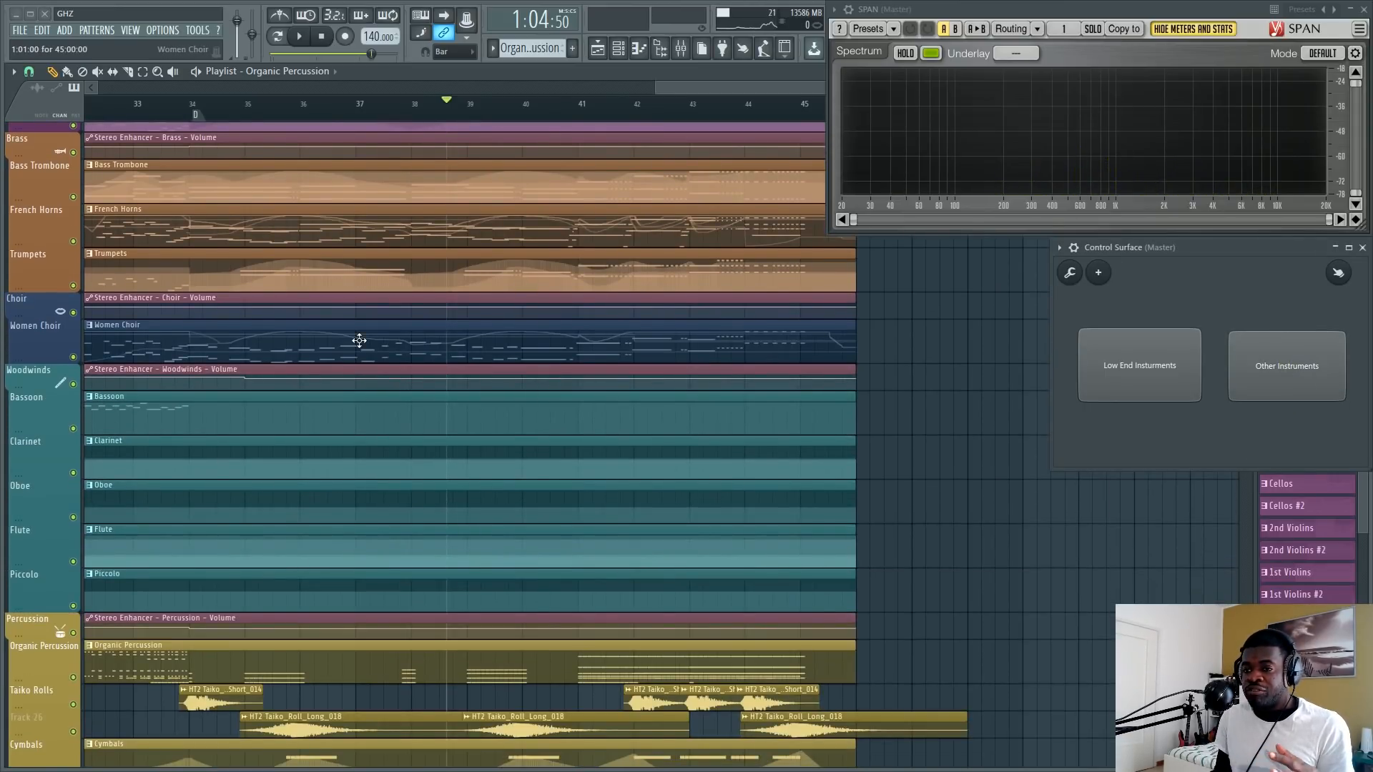
pyautogui.click(421, 105)
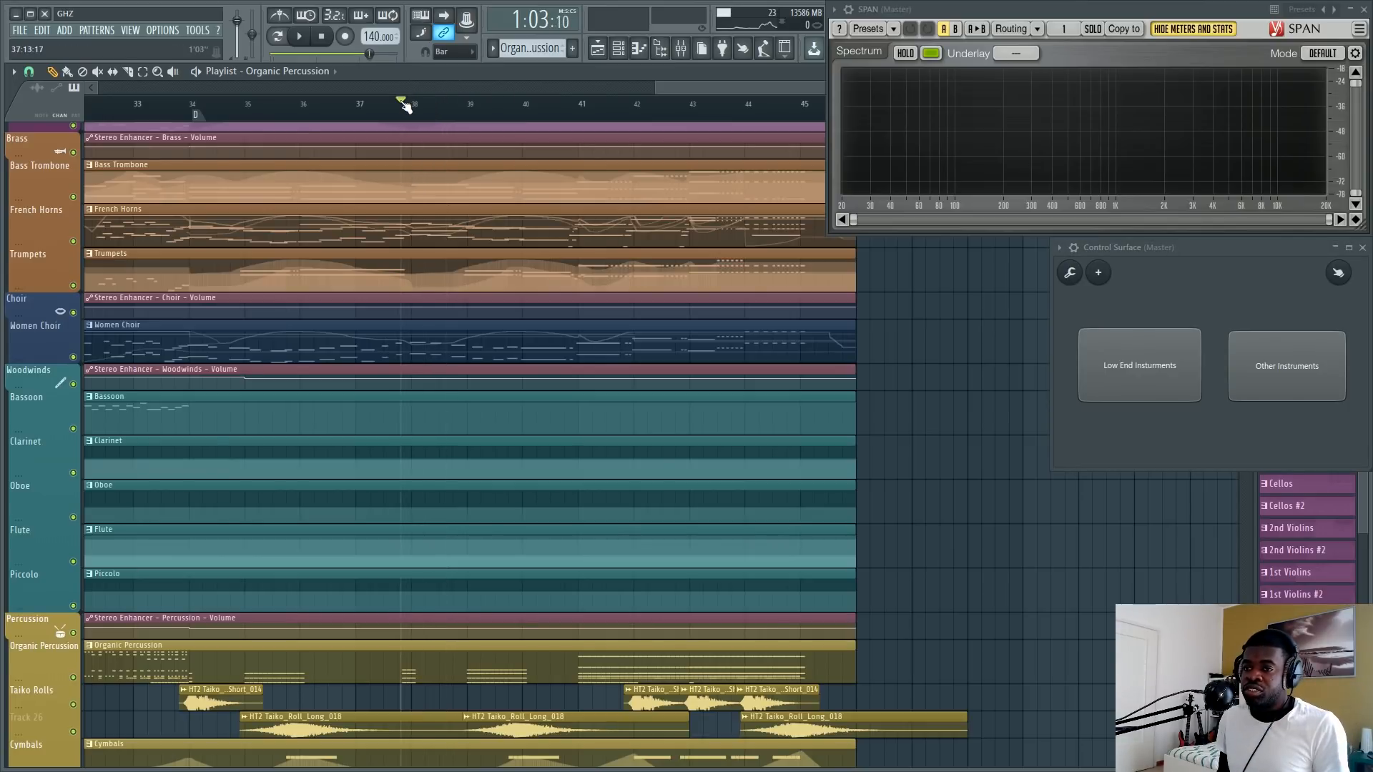
pyautogui.press('space')
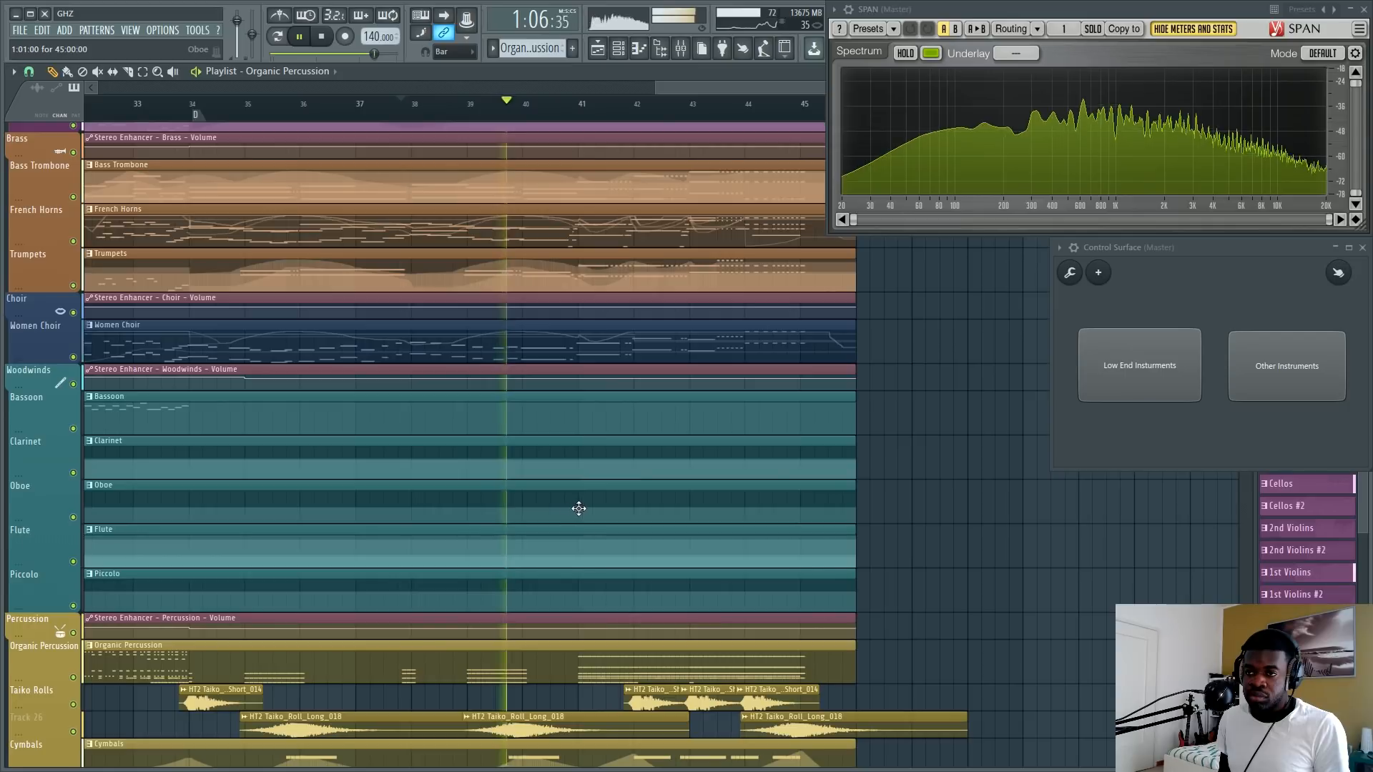
pyautogui.scroll(-2, 642, 212)
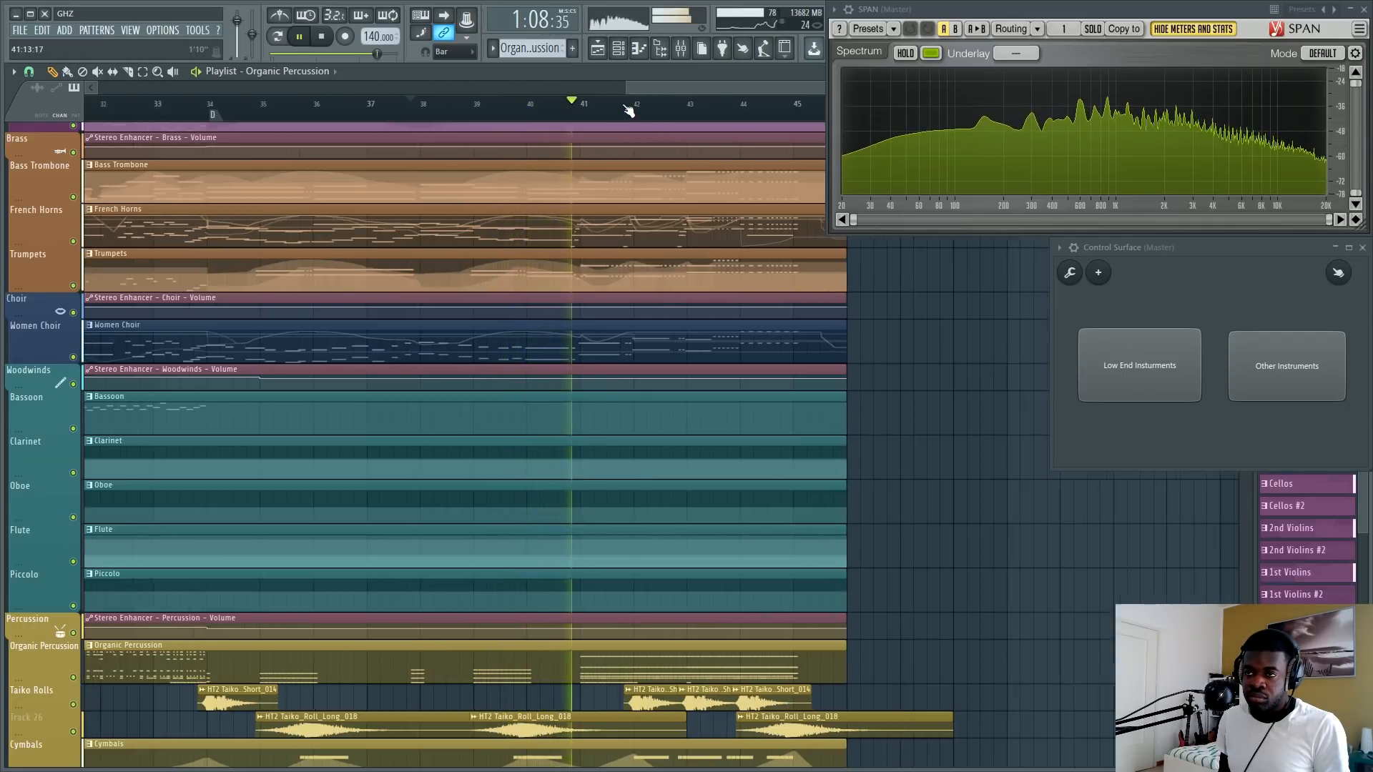
pyautogui.press('space')
# Select the Bass Trombone pattern and move the playhead back to the section D marker at bar 34.
pyautogui.scroll(3, 787, 444)
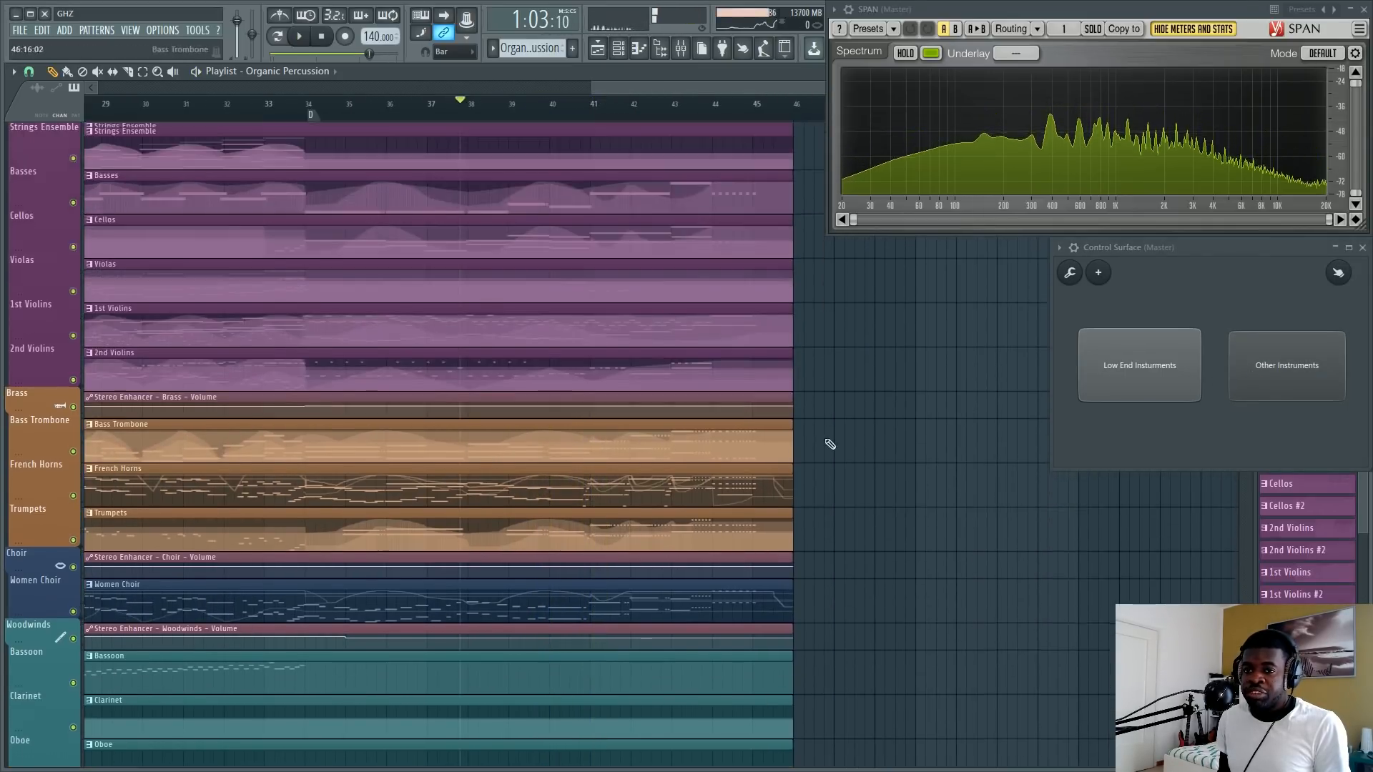
pyautogui.doubleClick(449, 444)
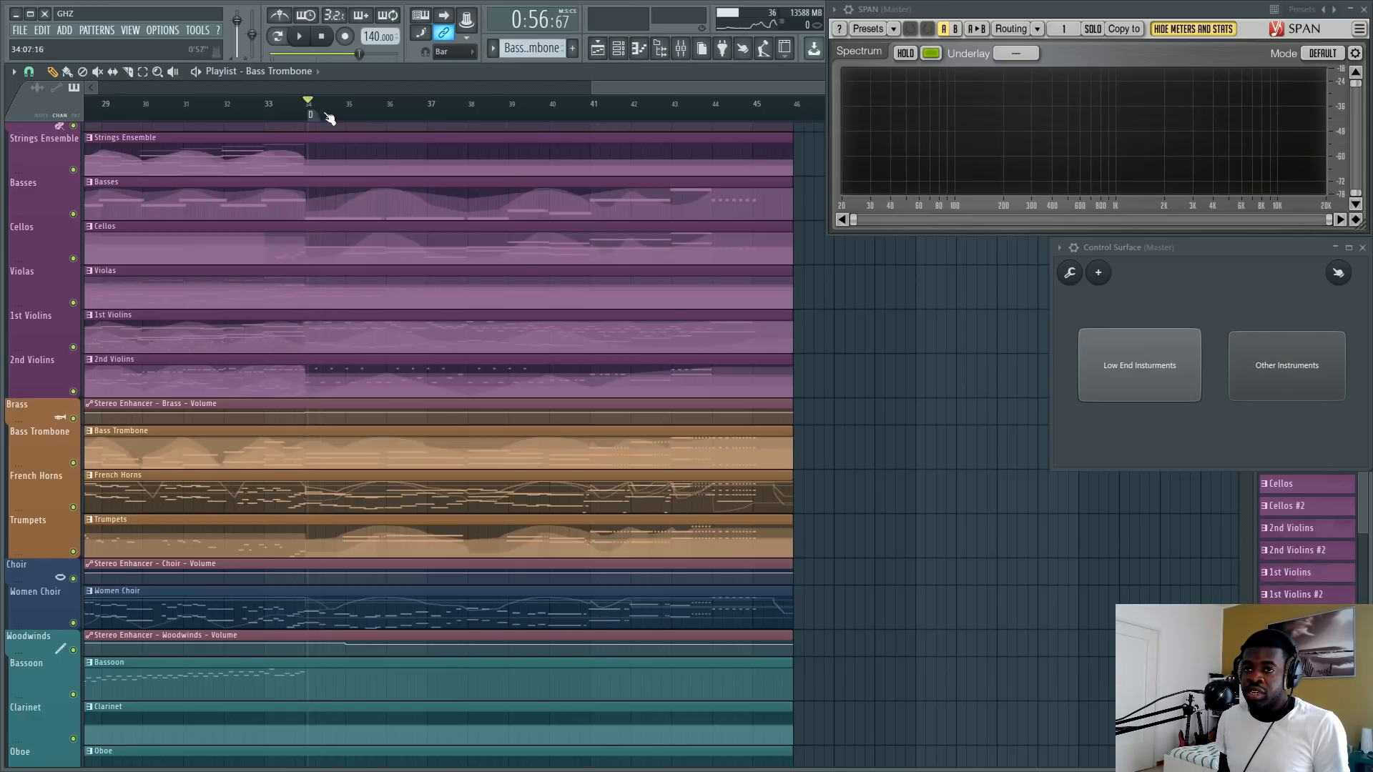
pyautogui.scroll(2, 635, 128)
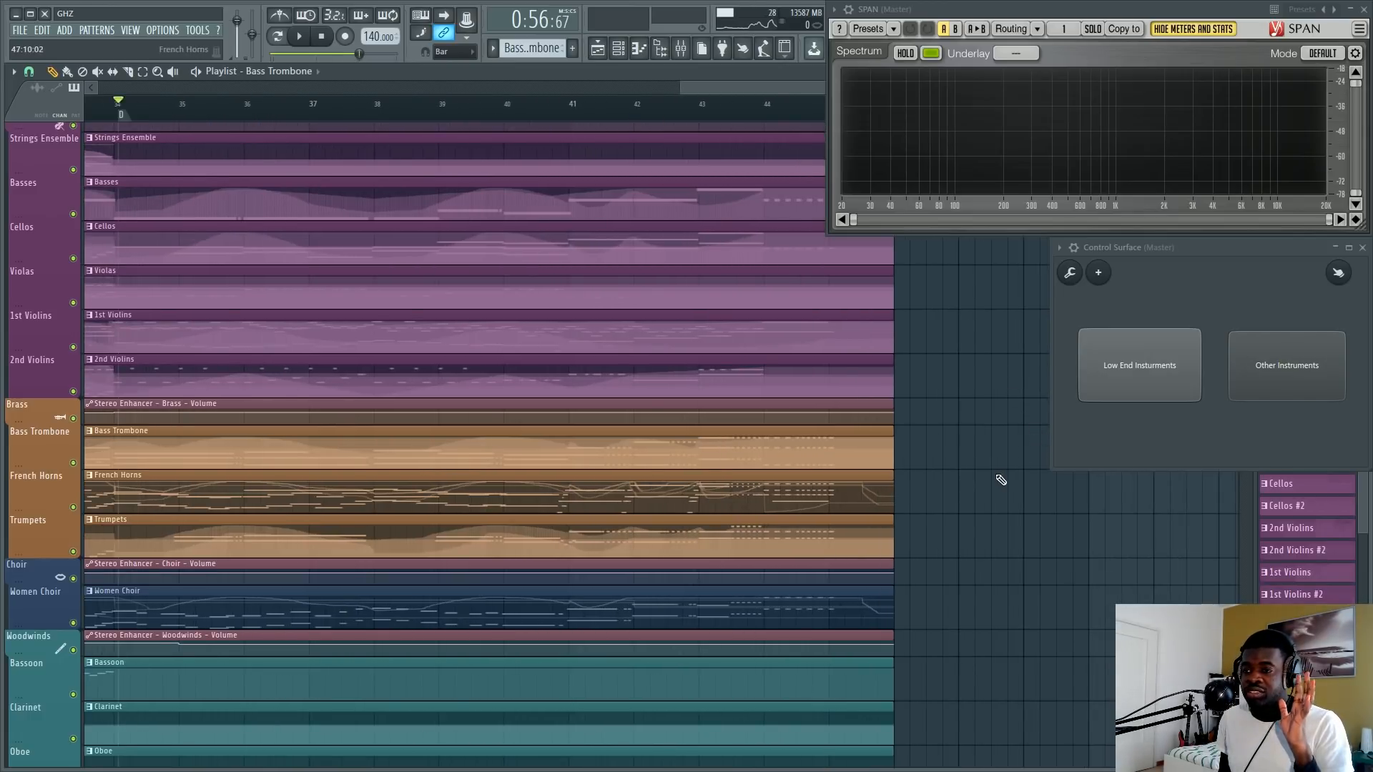
# Play section D from bar 34 while examining the low frequencies in the SPAN spectrum, and stop.
pyautogui.scroll(3, 1000, 480)
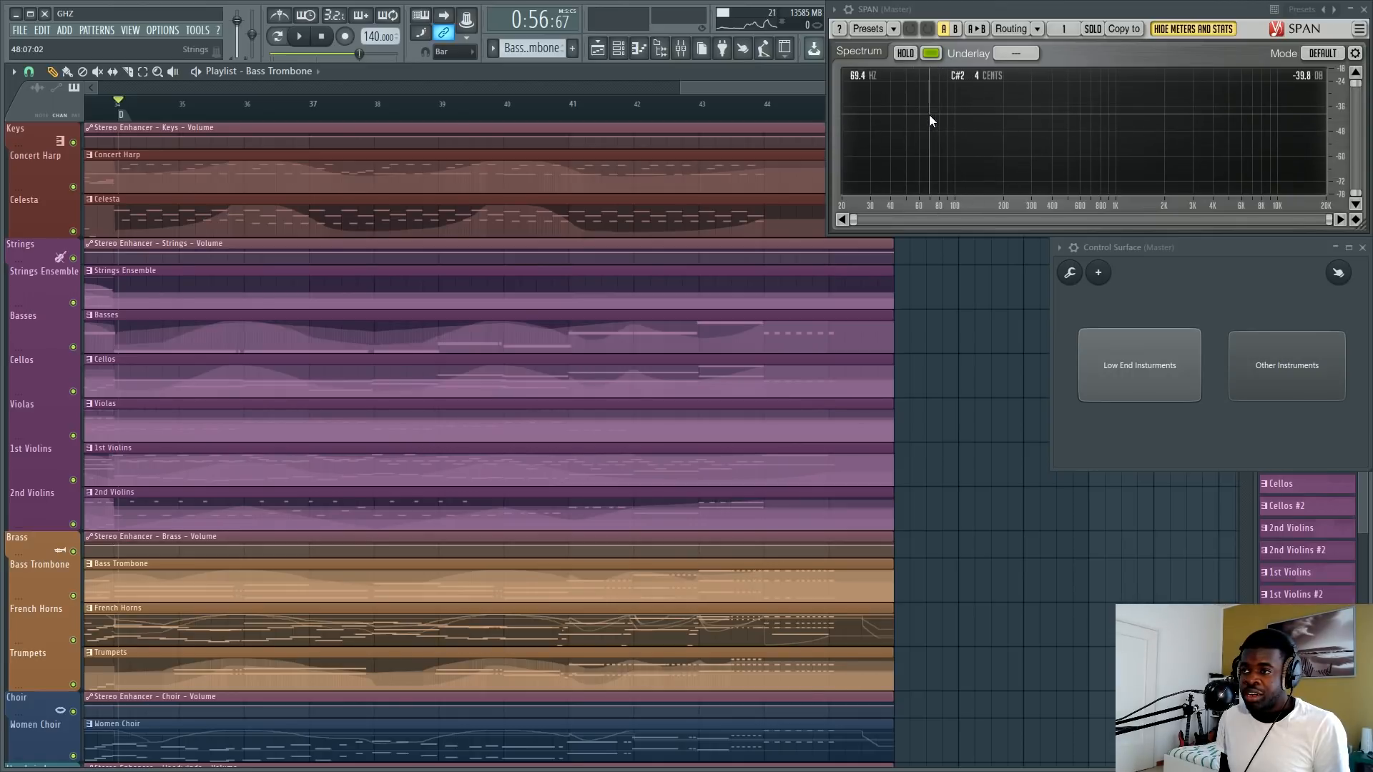
pyautogui.press('space')
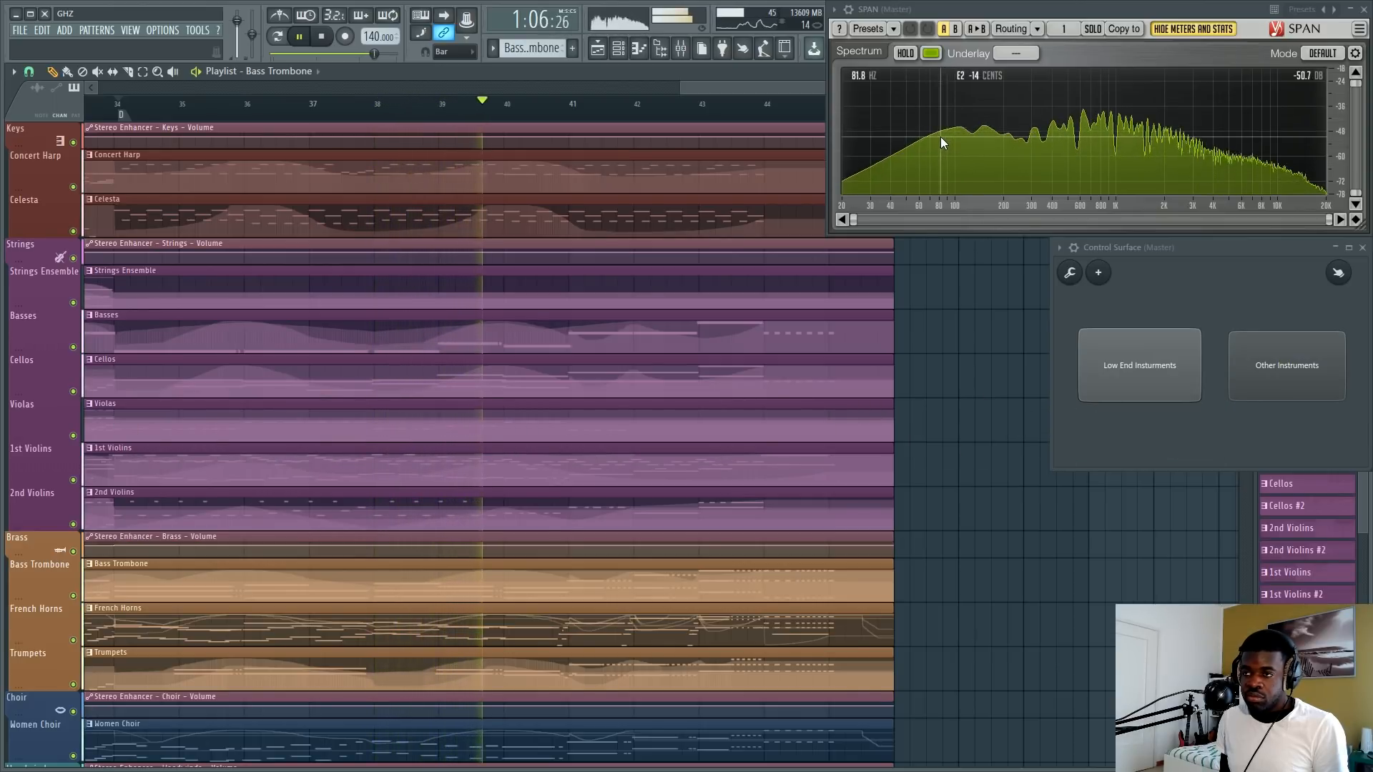
pyautogui.press('space')
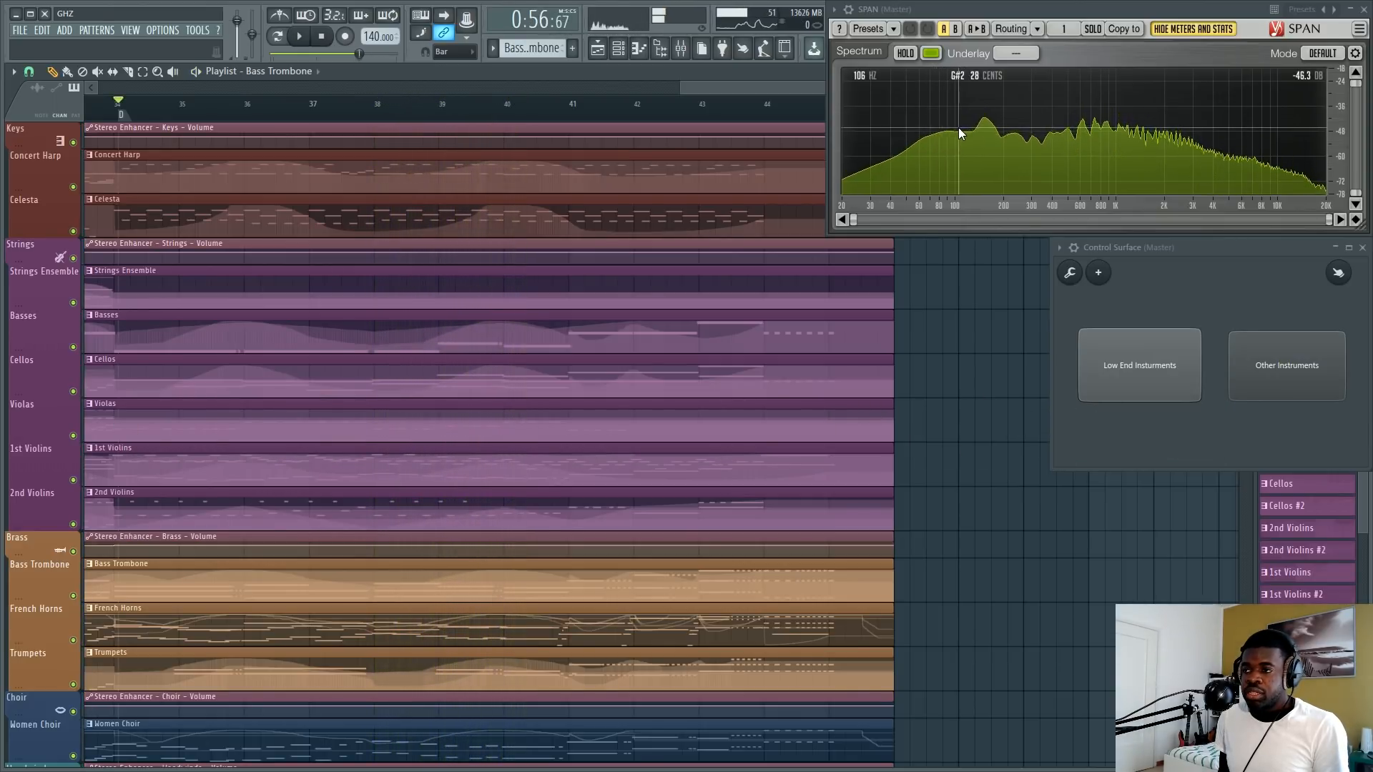
# Move the playhead between bars 43 and 44 and look over the tracks across the whole arrangement.
pyautogui.scroll(-1, 667, 401)
pyautogui.scroll(-3, 578, 429)
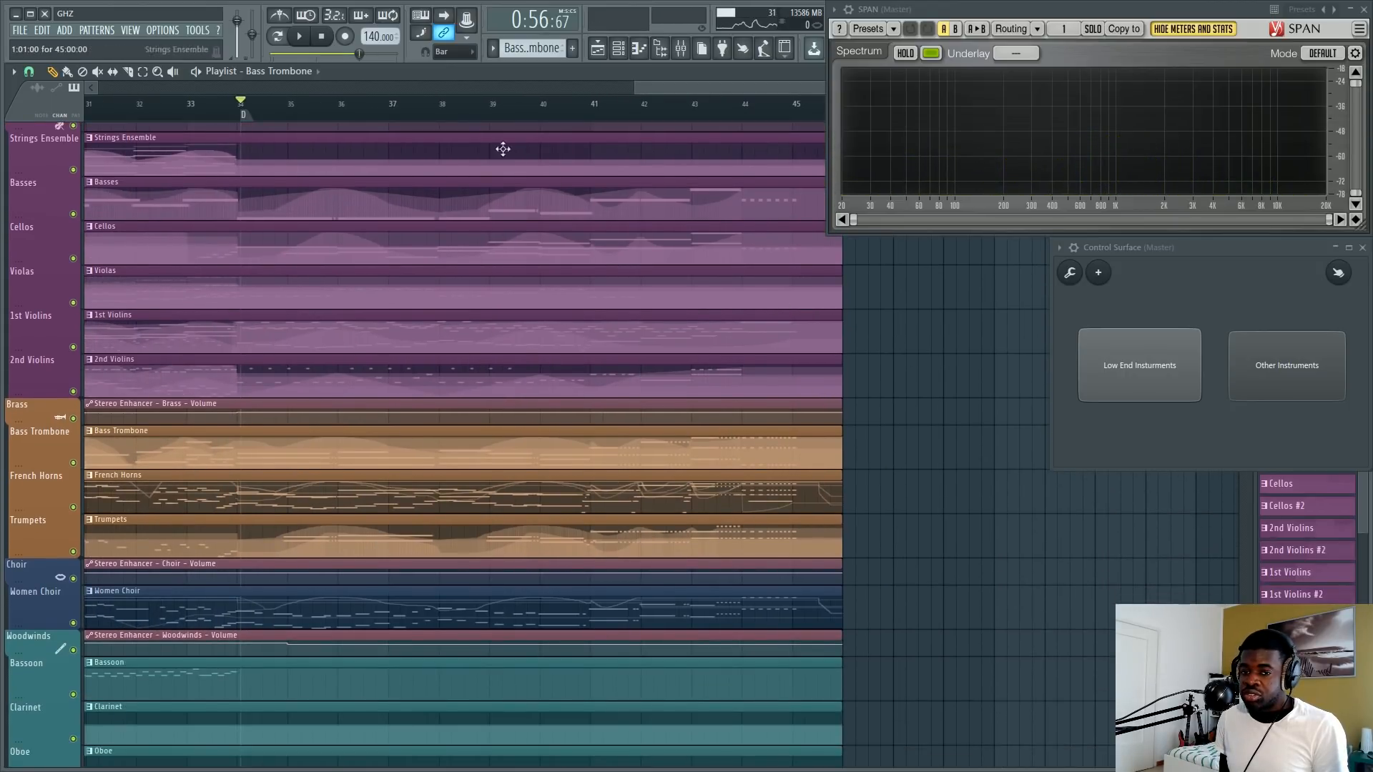
pyautogui.click(723, 115)
pyautogui.scroll(-1, 726, 114)
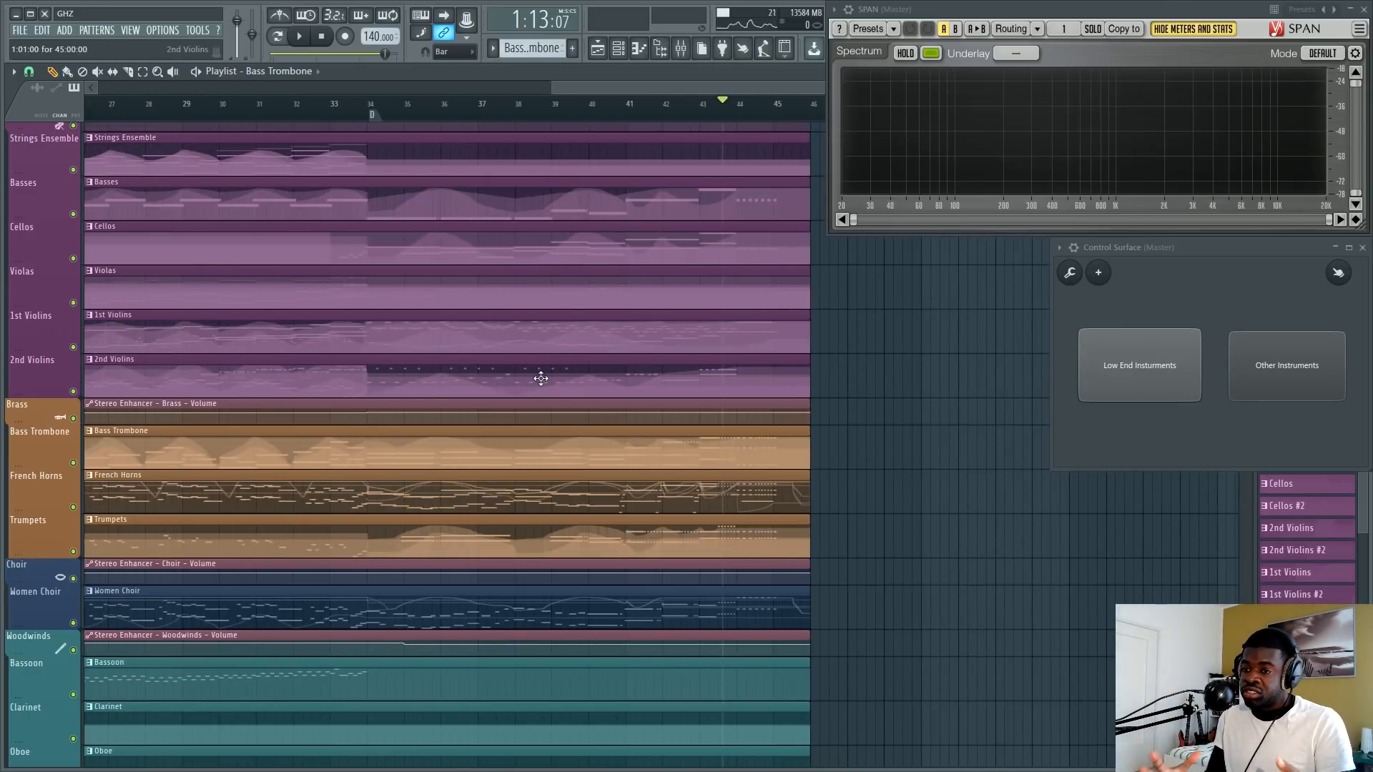
pyautogui.scroll(-3, 737, 404)
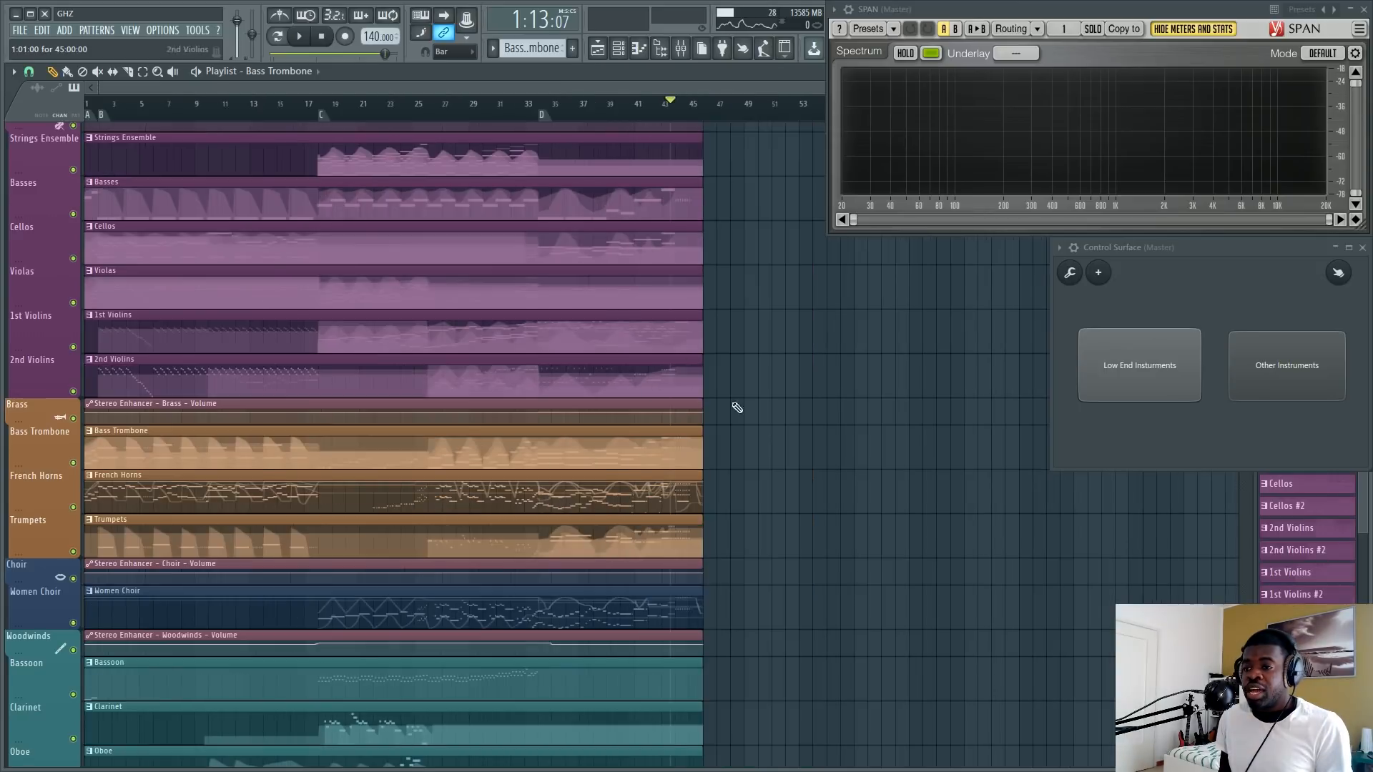
pyautogui.keyDown('ctrl'); pyautogui.rightClick(809, 386); pyautogui.keyUp('ctrl')
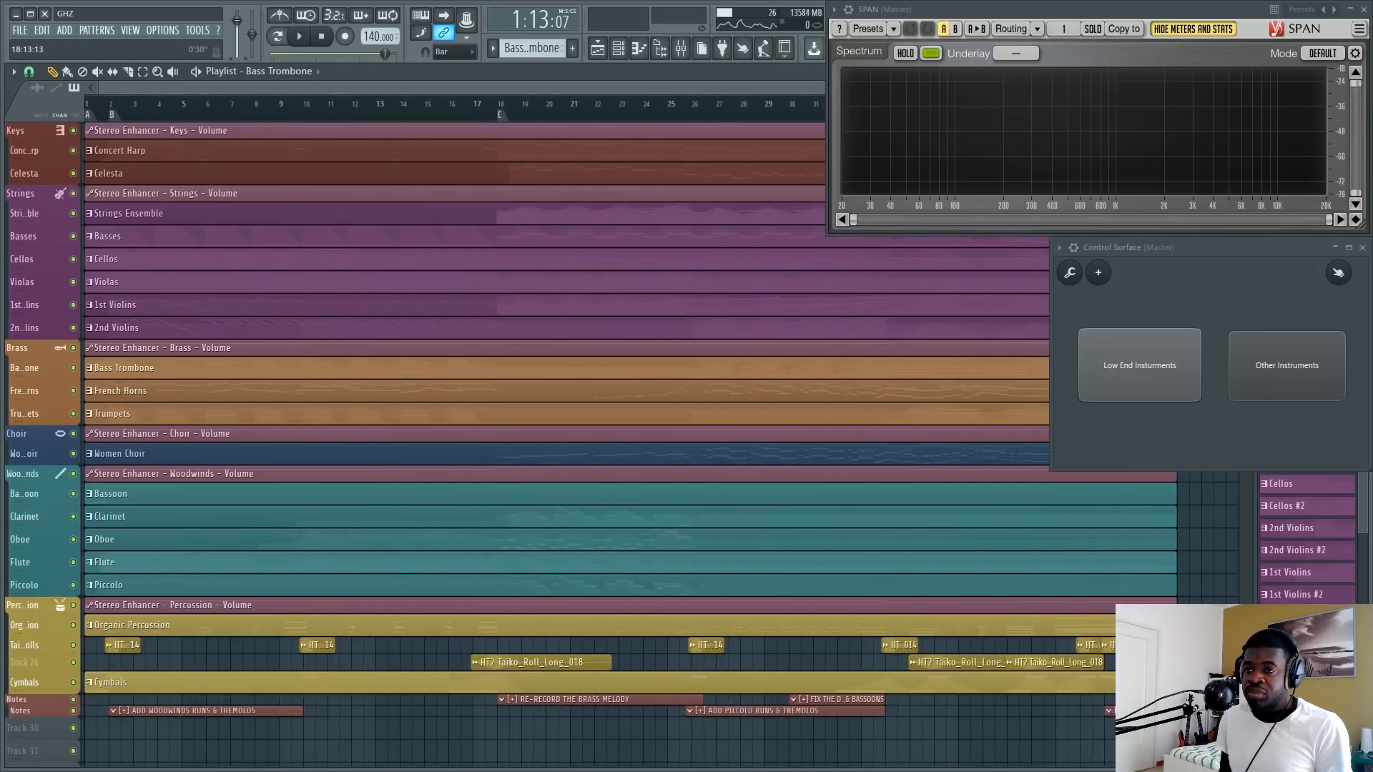
# Switch to the Dream Is Collapsing project and start playing its frozen orchestral tracks from the section C marker.
pyautogui.scroll(-2, 525, 107)
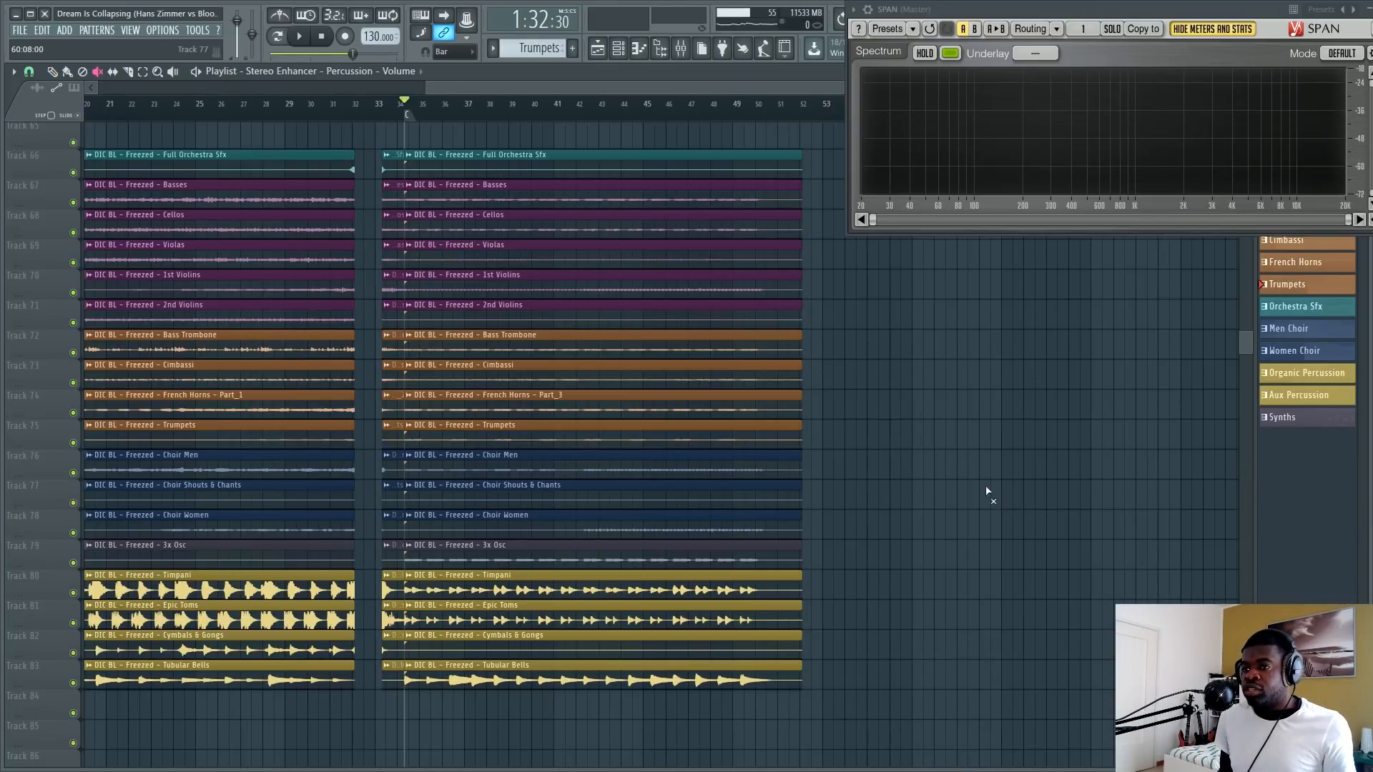
pyautogui.click(300, 39)
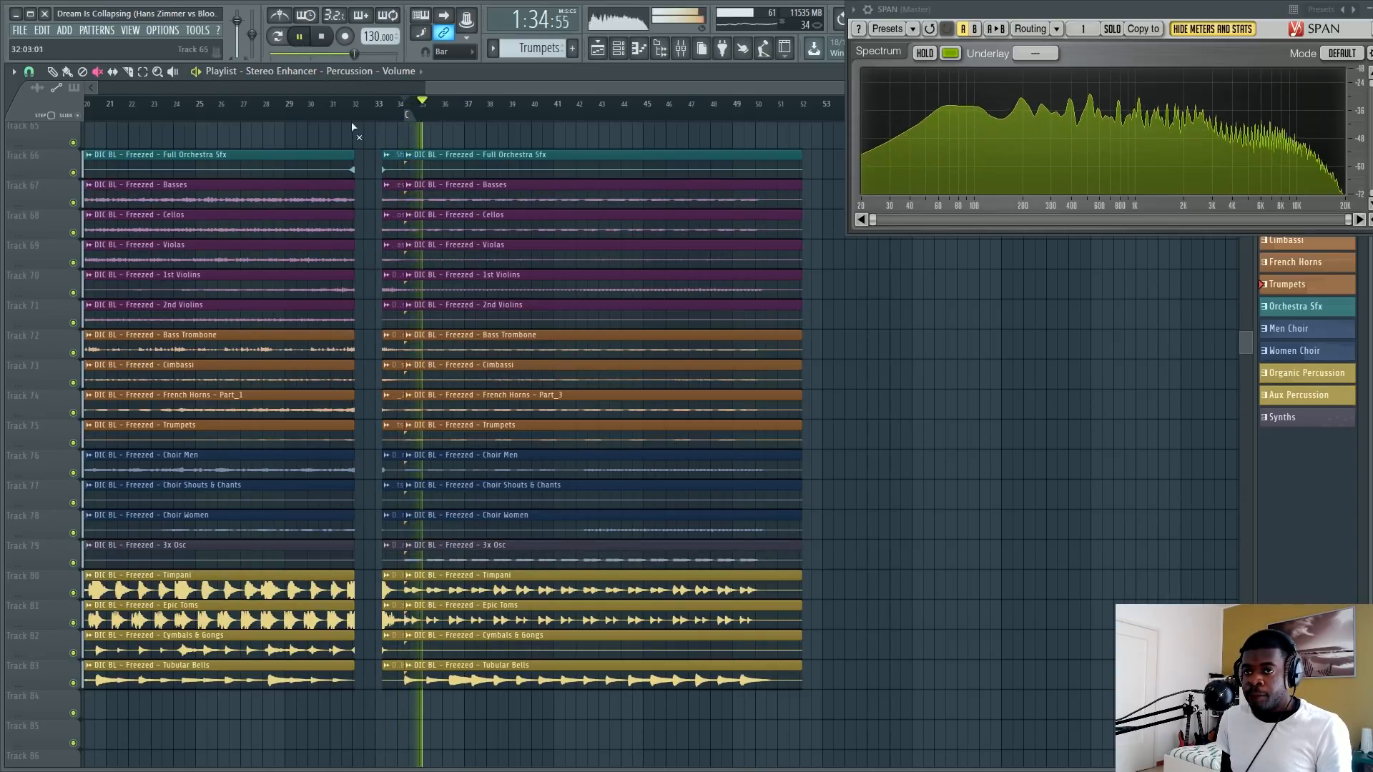
# Stop playback, mute everything except Basses, Cellos, Bass Trombone, Cimbassi, 3x Osc and Timpani, and audition these low-end tracks from section C.
pyautogui.click(310, 39)
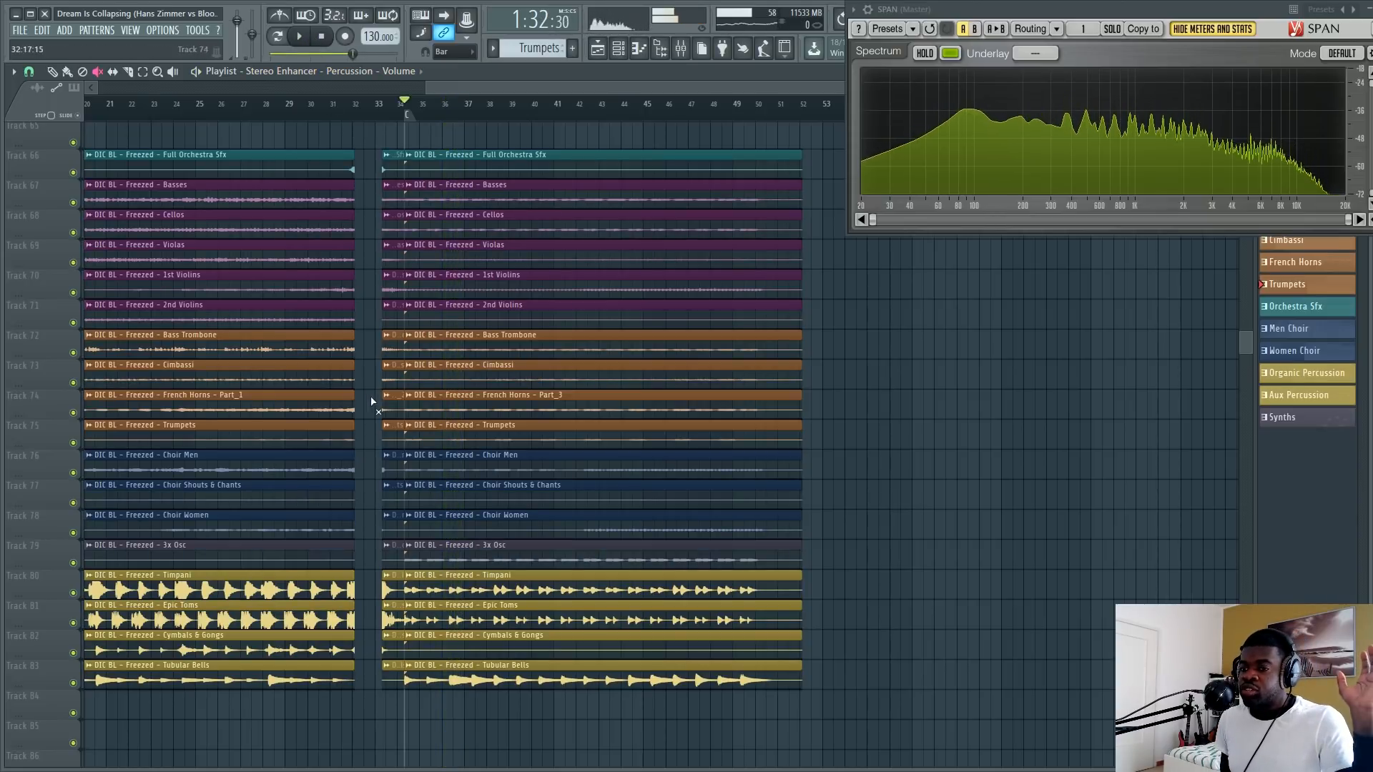
pyautogui.click(439, 270)
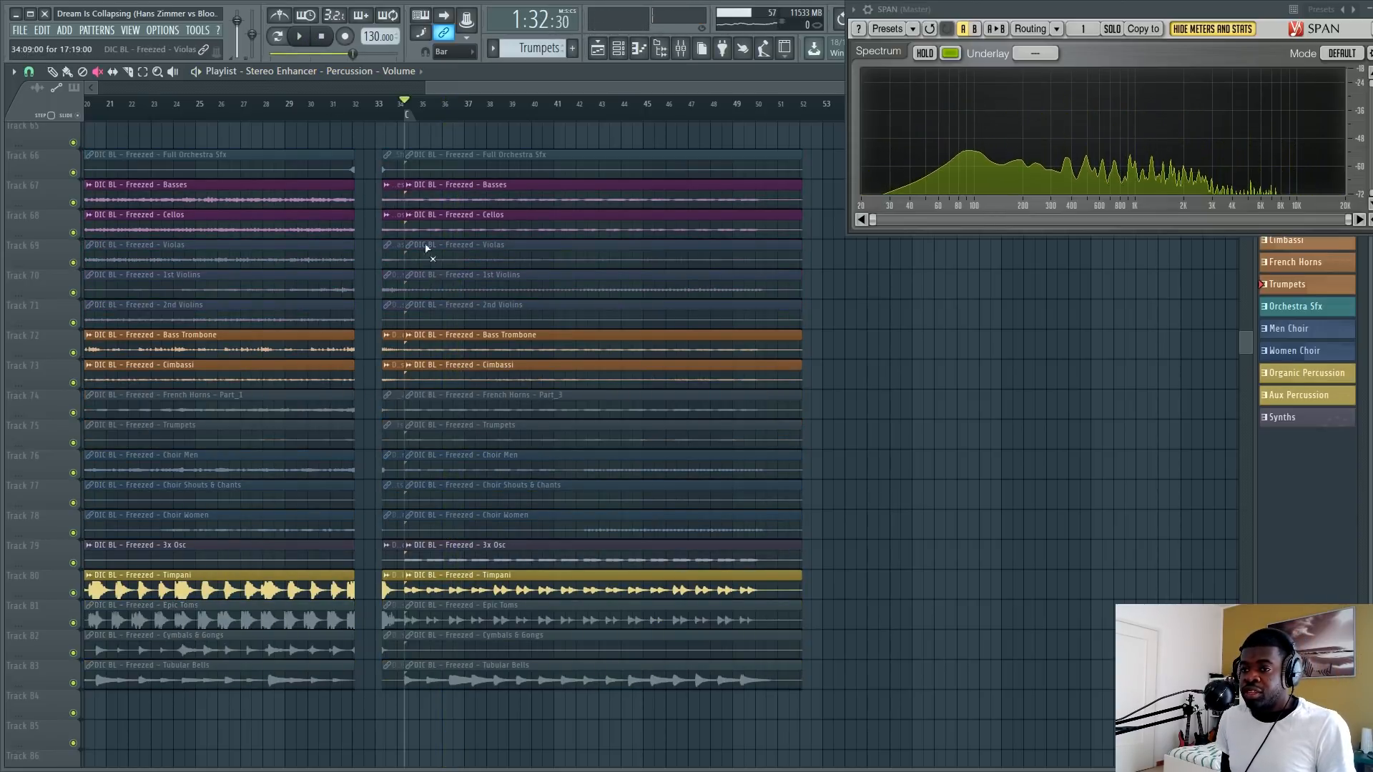
pyautogui.press('space')
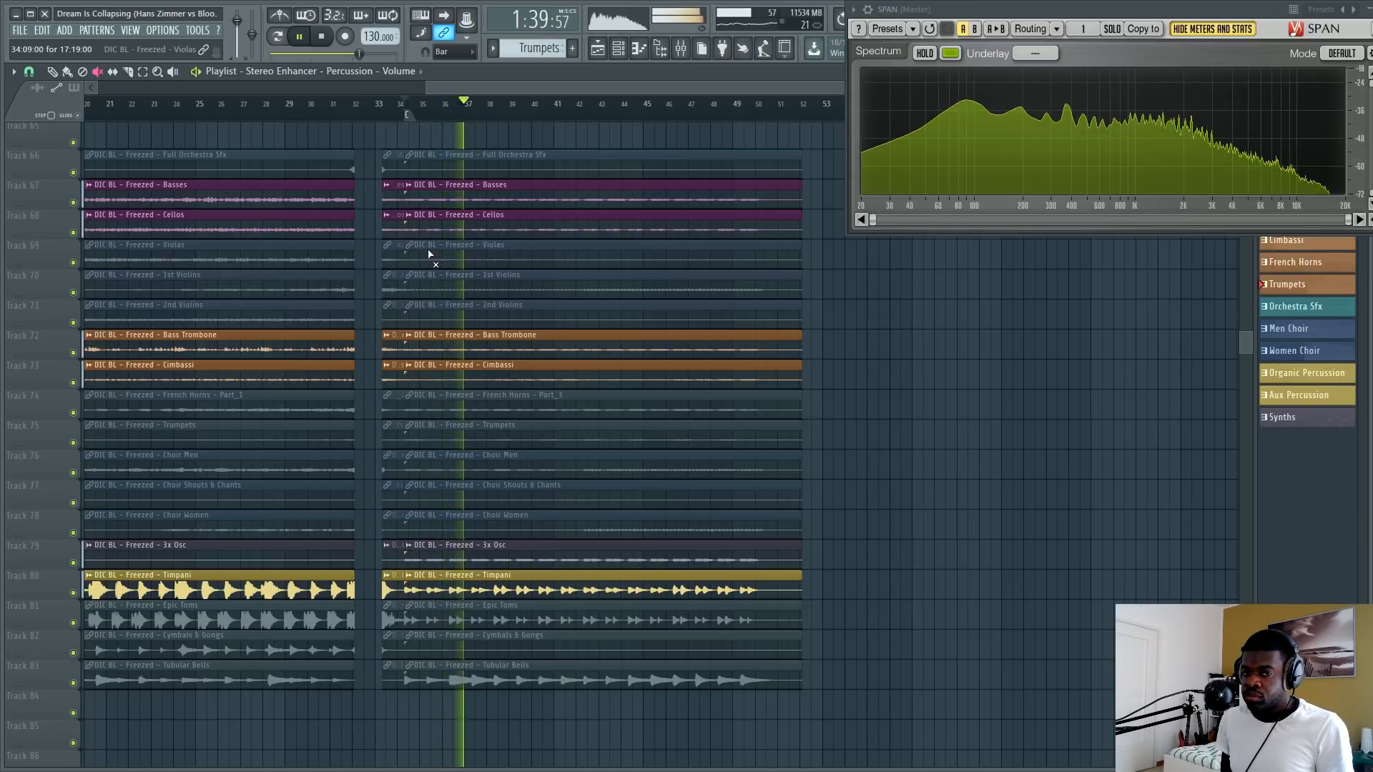
pyautogui.press('space')
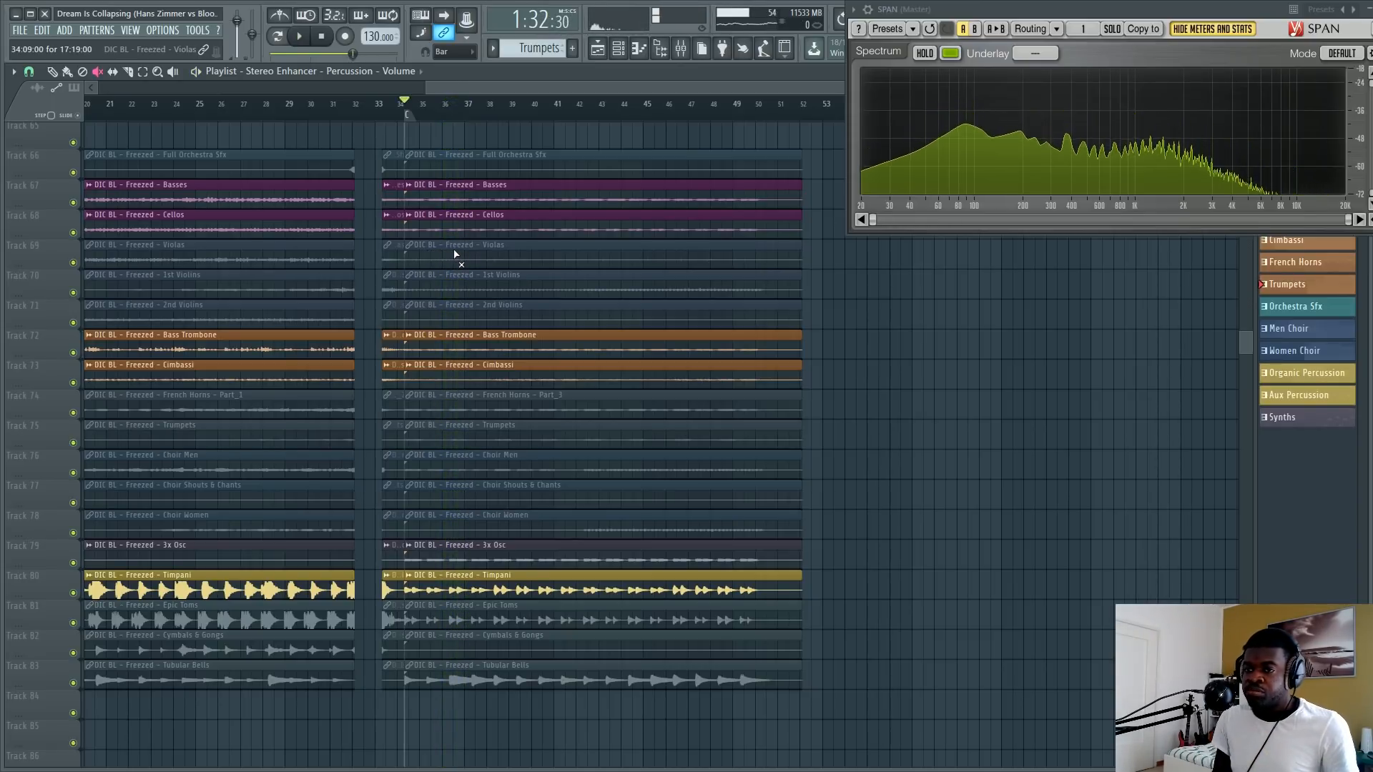
# Mute the low-end tracks, unmute all the others, and play section C while examining the SPAN spectrum without the low end.
pyautogui.hotkey('ctrl', 'a')
pyautogui.click(467, 224)
pyautogui.hotkey('ctrl', 'd')
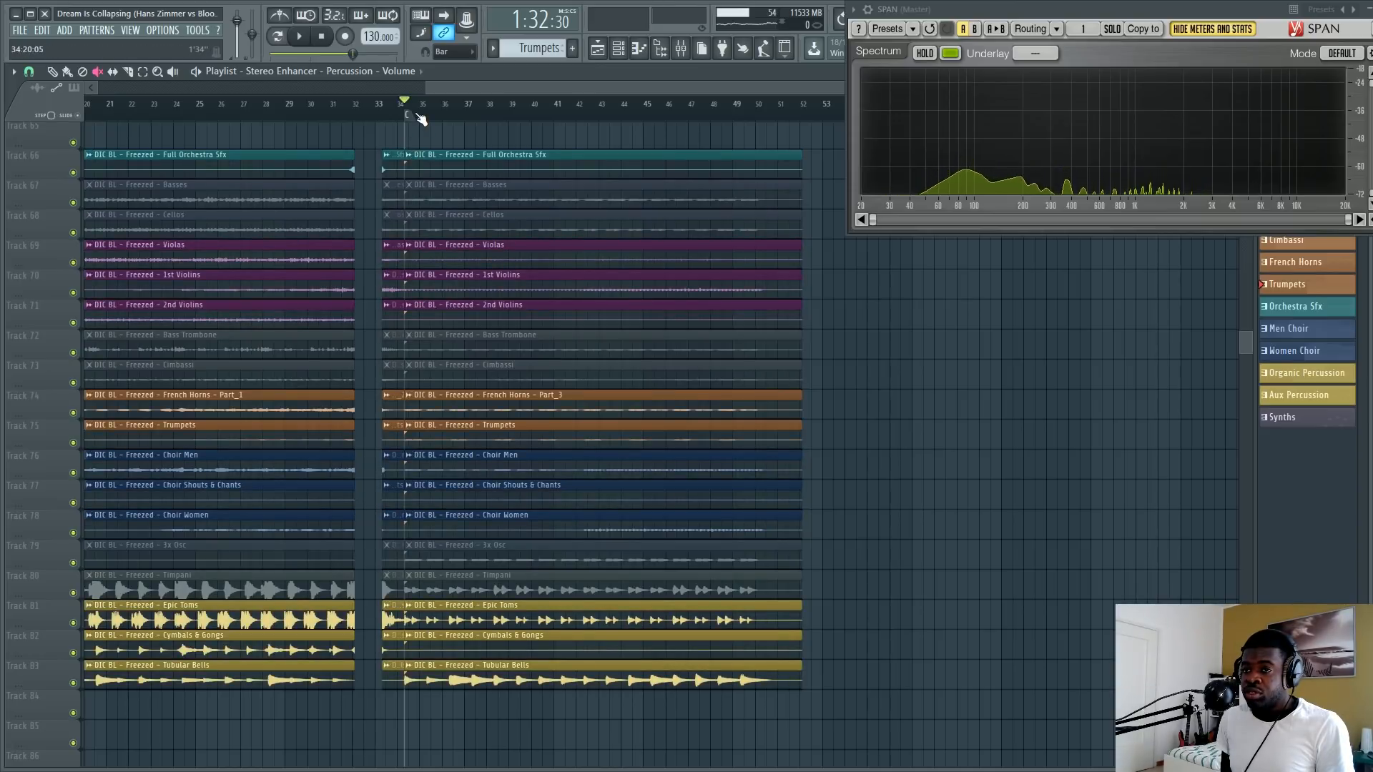
pyautogui.scroll(3, 421, 119)
pyautogui.press('space')
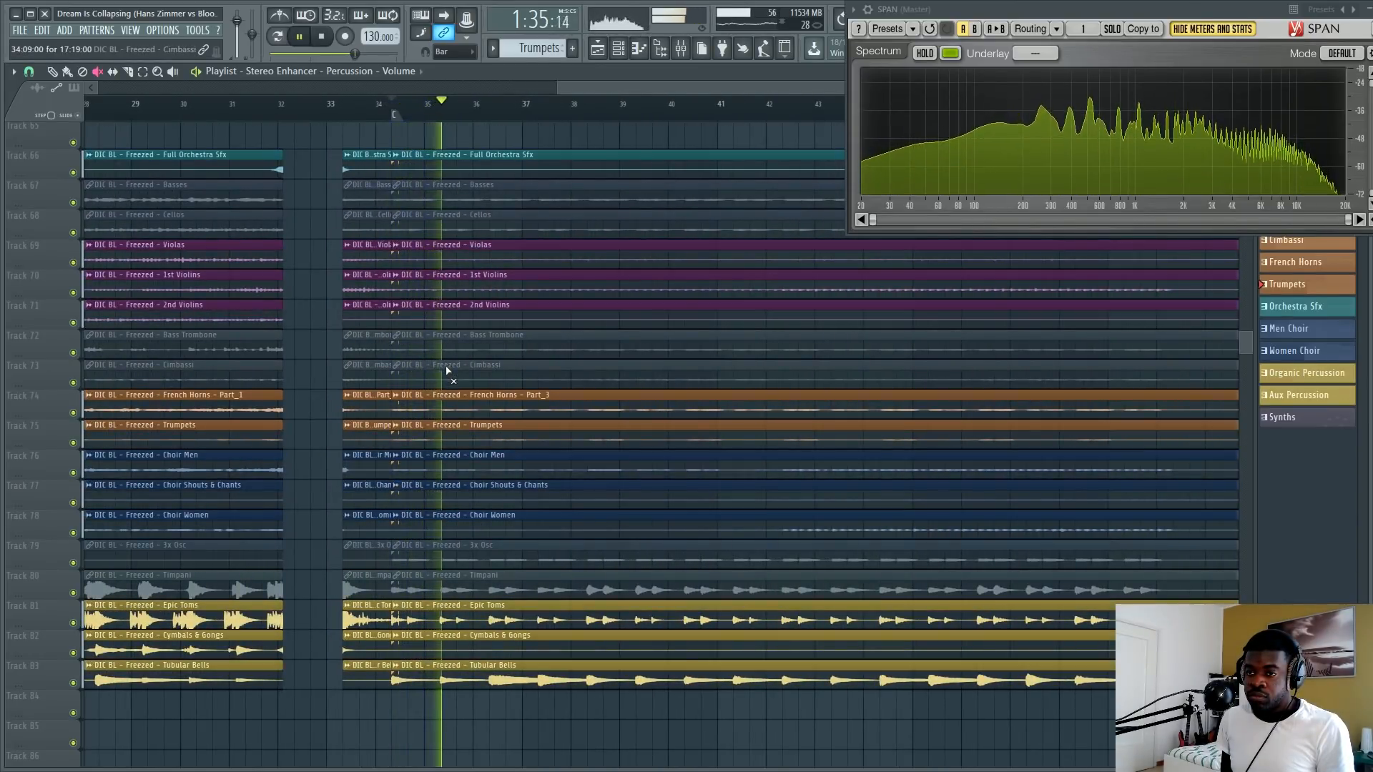
pyautogui.press('space')
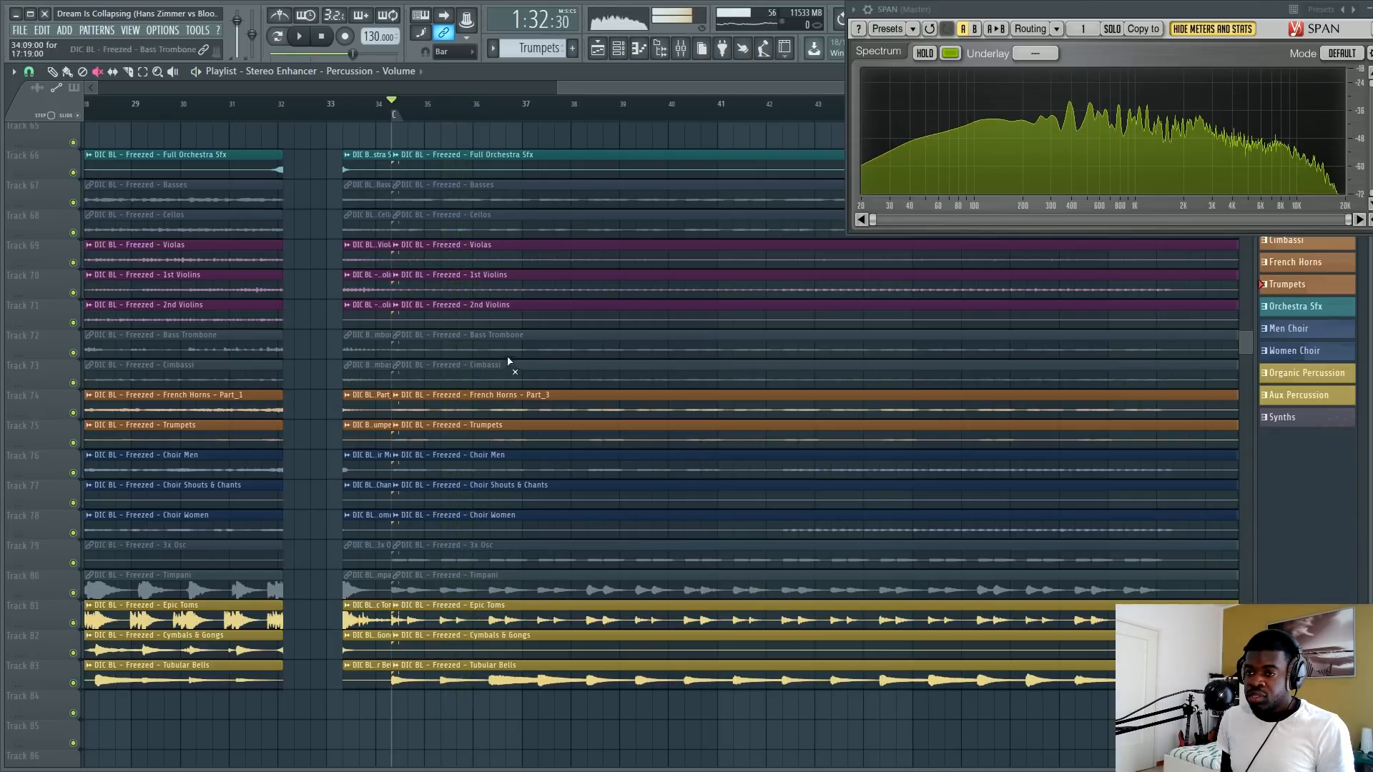
# Place the playhead near bar 36, unmute the low-end tracks, and play the full arrangement.
pyautogui.click(483, 107)
pyautogui.click(515, 365)
pyautogui.press('space')
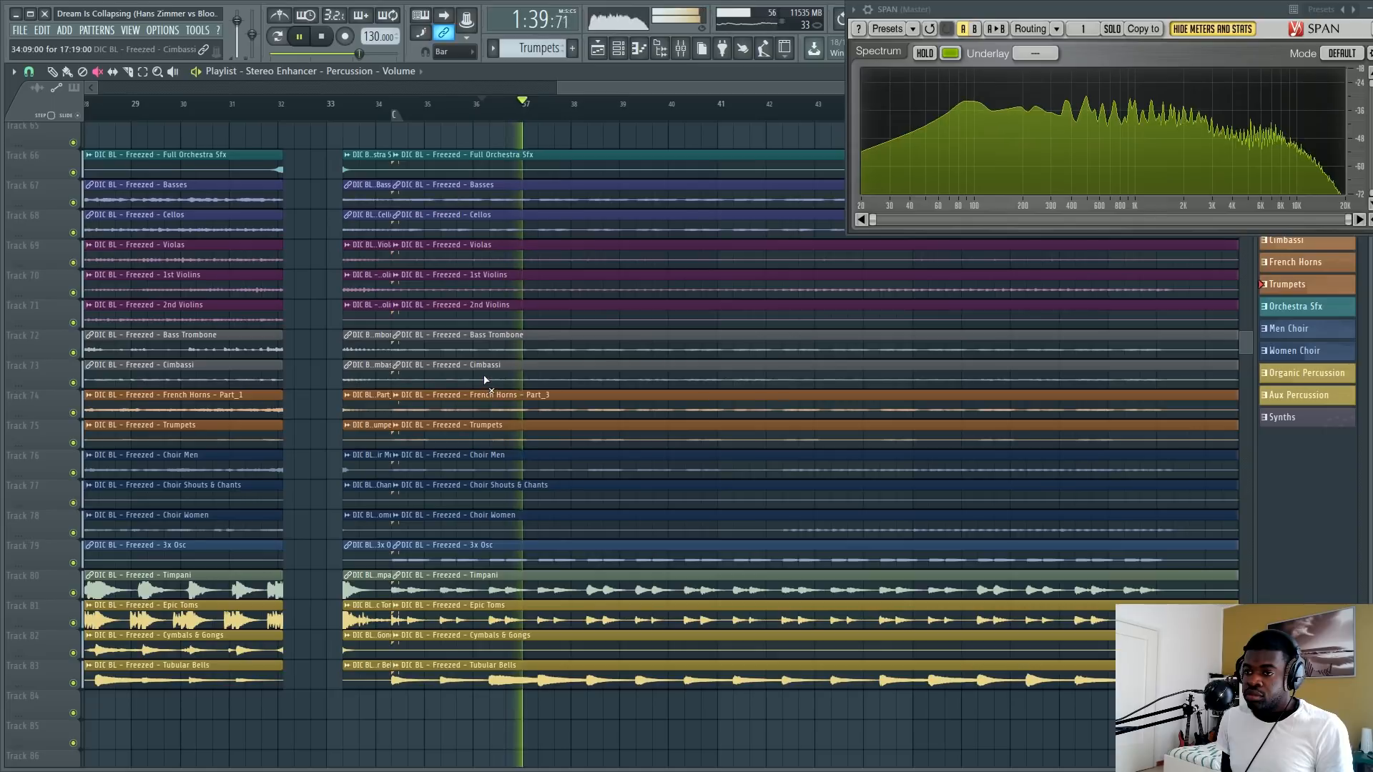
# Stop playback, mute all tracks outside the low-end group, and briefly play the low end alone from about bar 39.
pyautogui.click(572, 322)
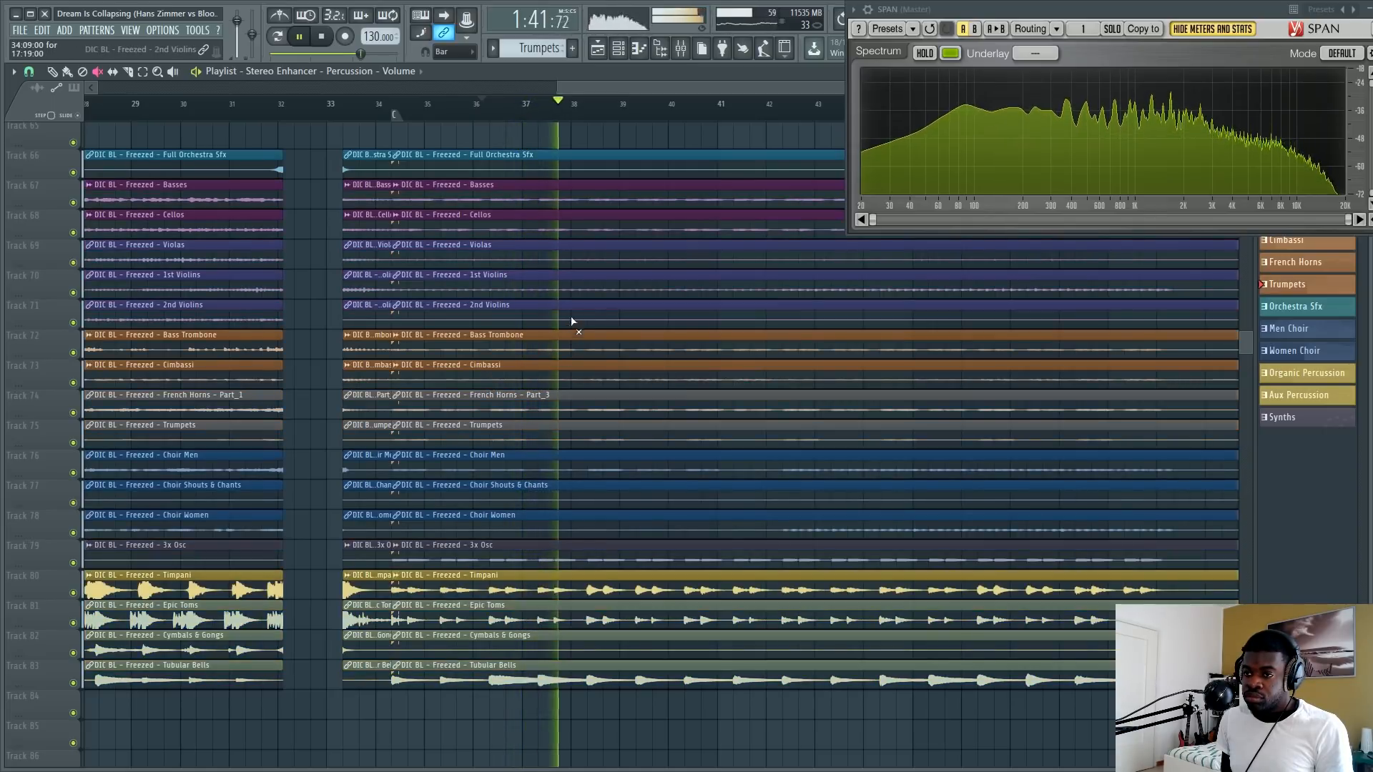
pyautogui.press('space')
pyautogui.click(613, 294)
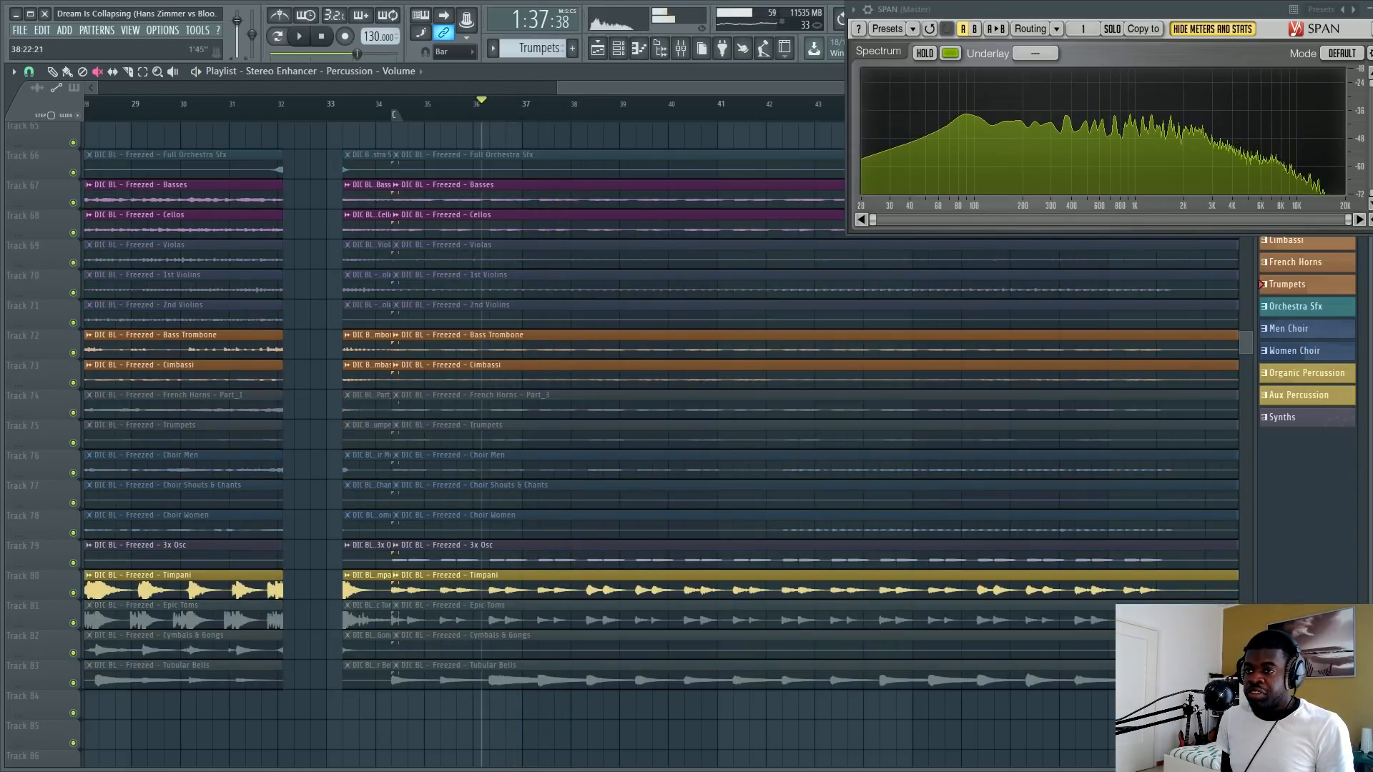
pyautogui.scroll(-3, 621, 99)
pyautogui.moveTo(643, 101); pyautogui.dragTo(671, 103)
pyautogui.press('space')
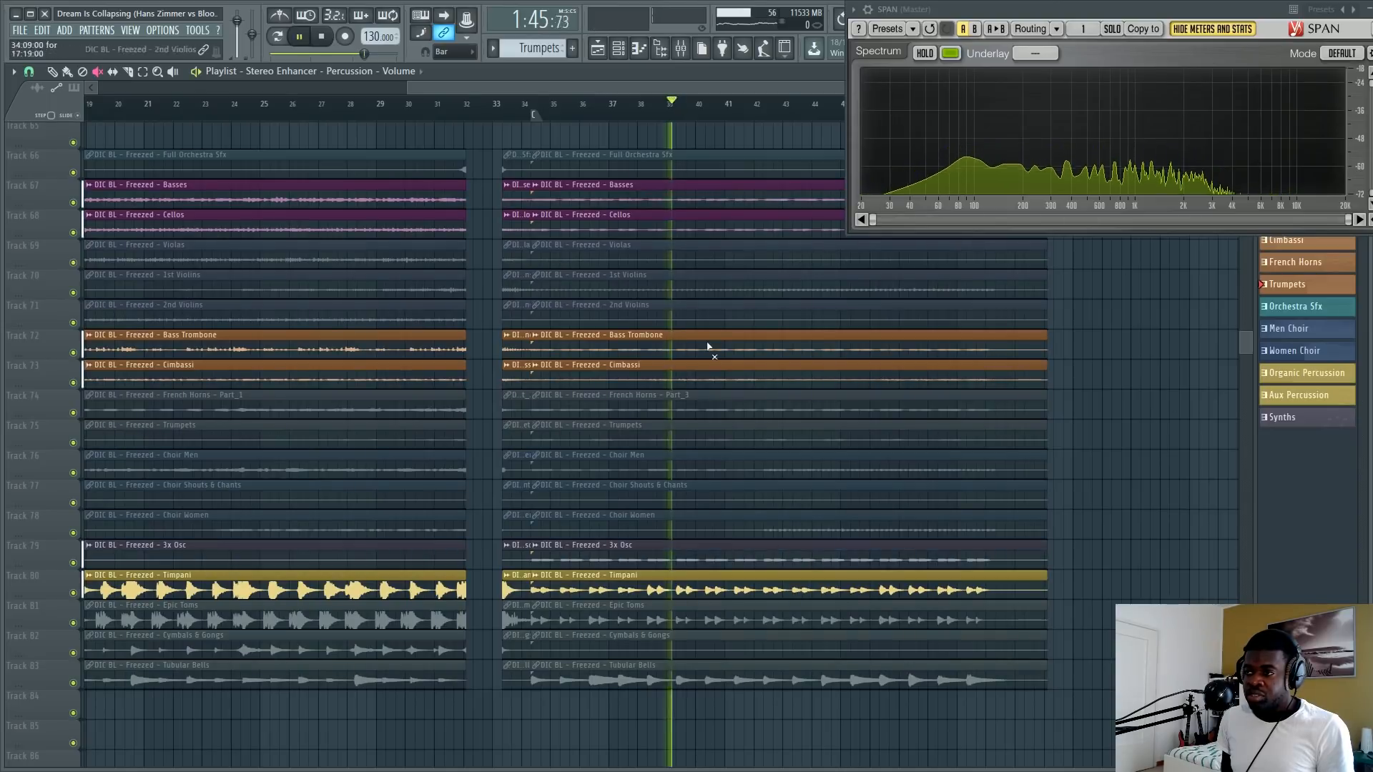
pyautogui.press('space')
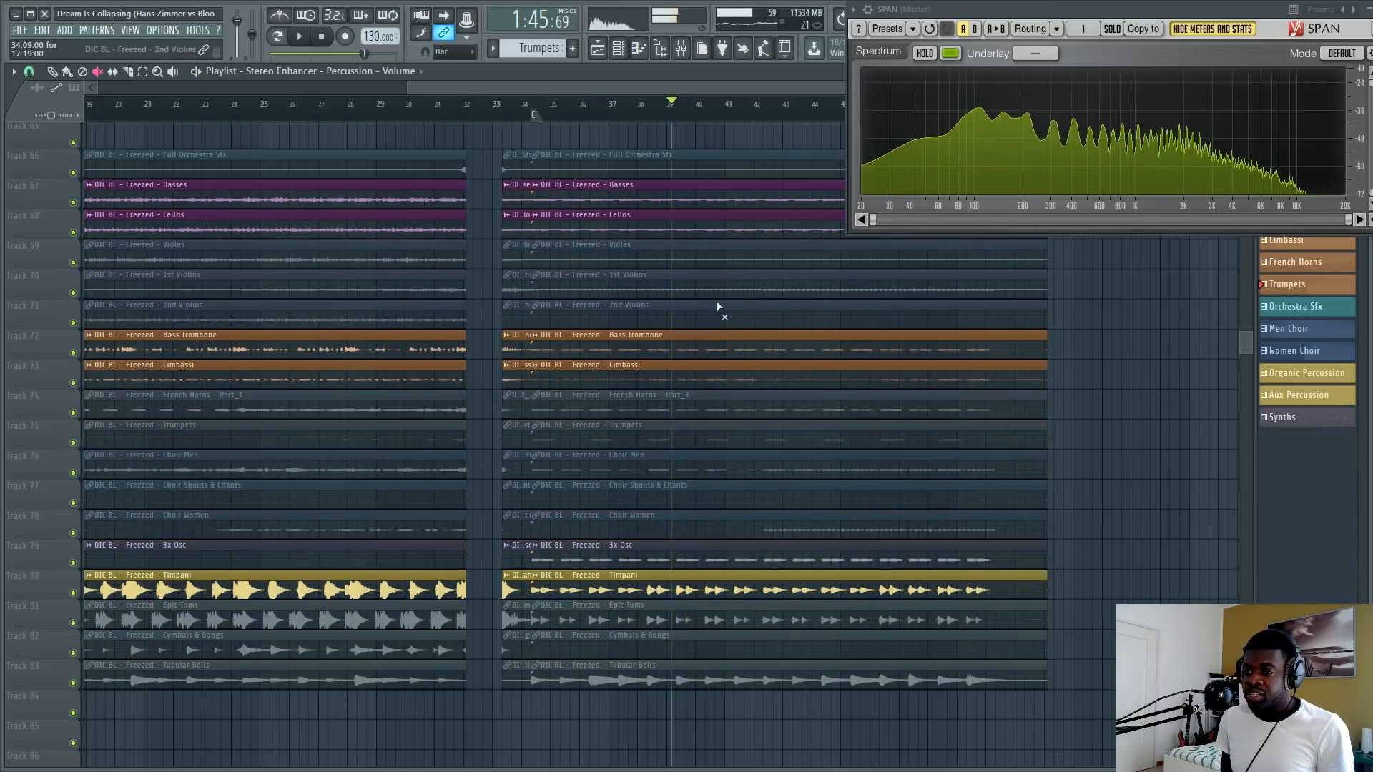
# Unmute the remaining orchestral, choir and percussion tracks so the full arrangement is active again.
pyautogui.scroll(3, 737, 107)
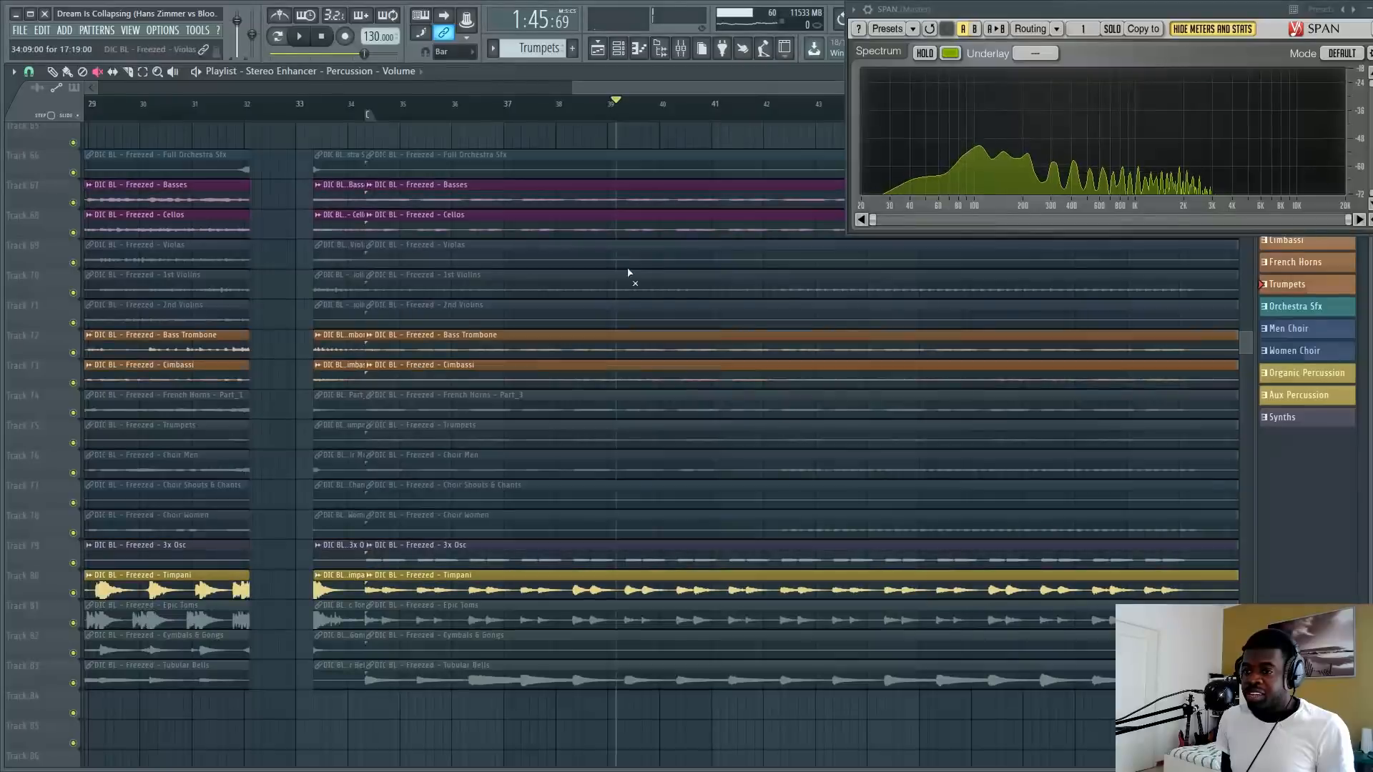
pyautogui.hotkey('ctrl', 'z')
pyautogui.hotkey('ctrl', 'z')
pyautogui.scroll(-4, 654, 109)
pyautogui.scroll(4, 750, 113)
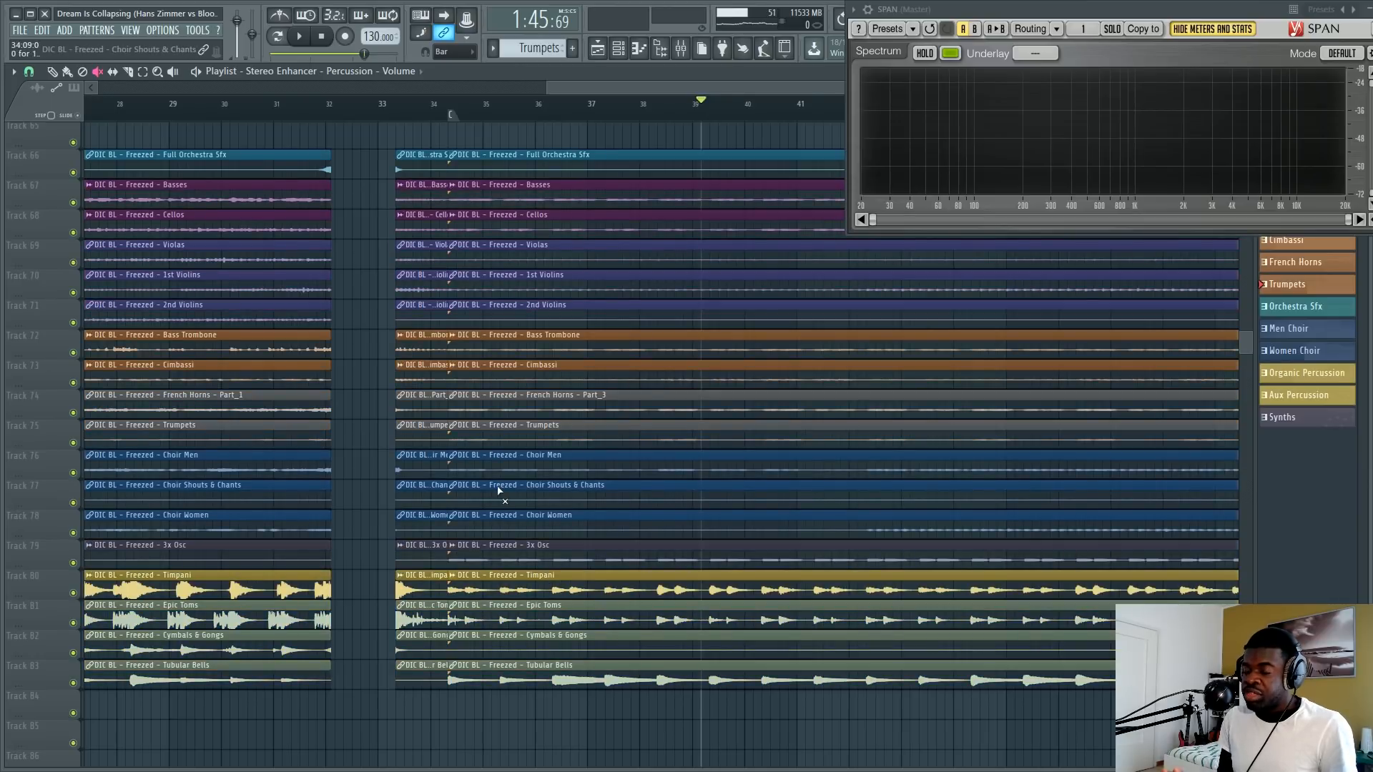
pyautogui.scroll(-3, 665, 243)
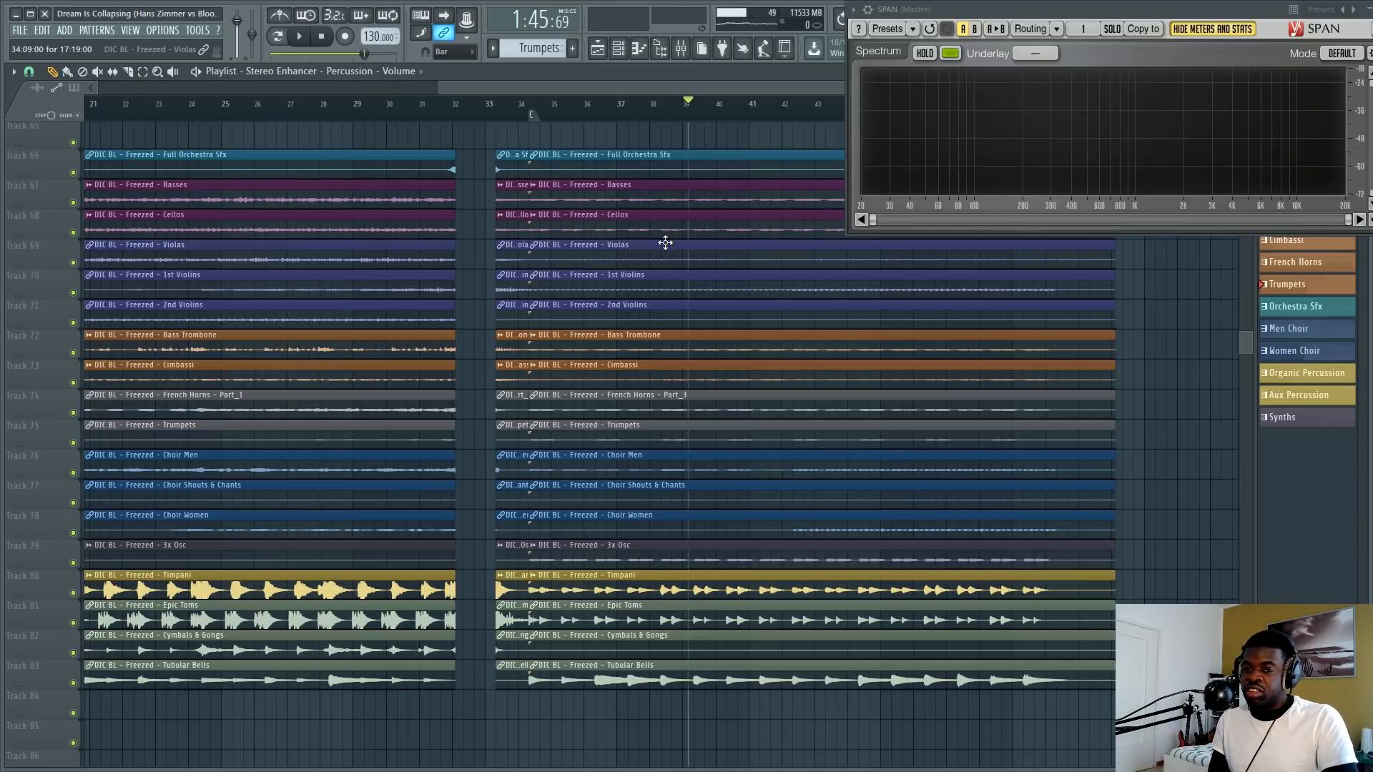
pyautogui.hotkey('ctrl', 'z')
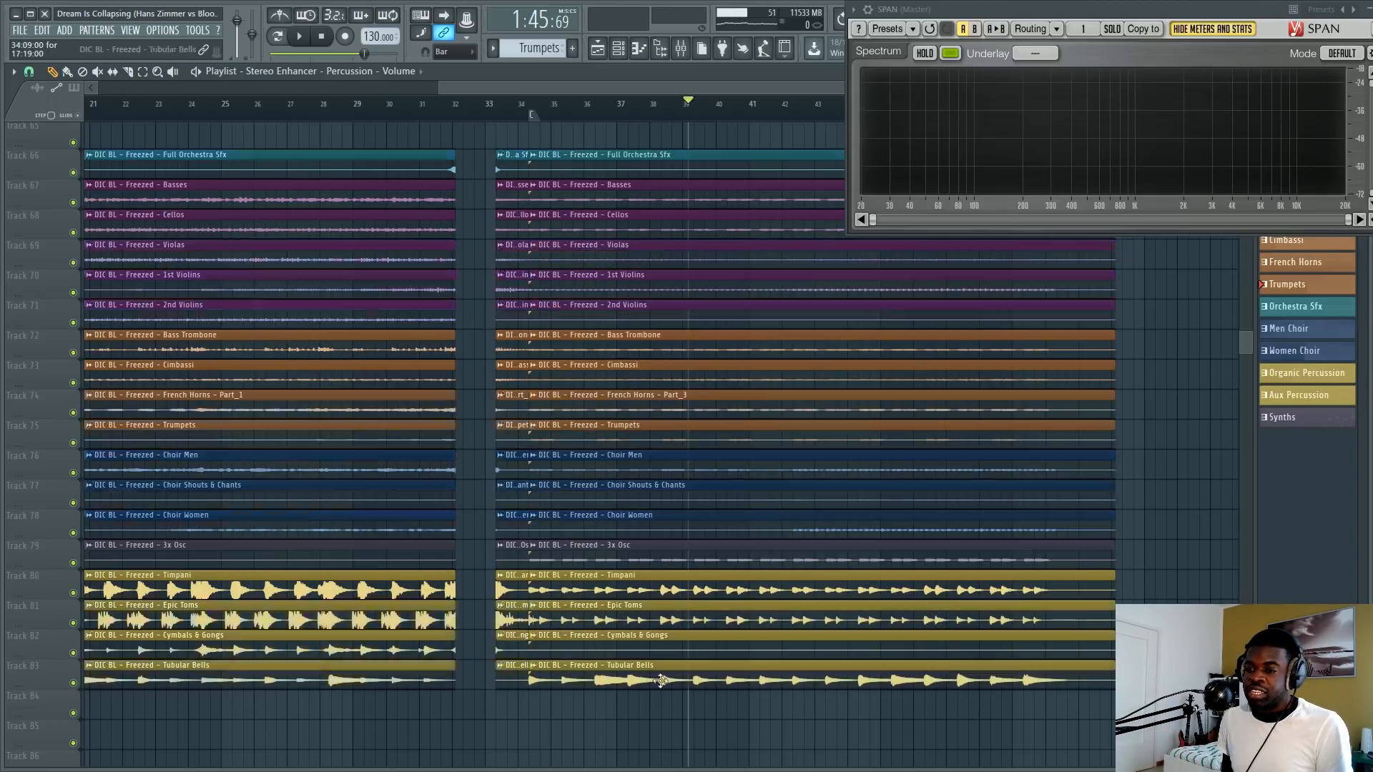
pyautogui.hotkey('ctrl', 'z')
pyautogui.hotkey('ctrl', 'z')
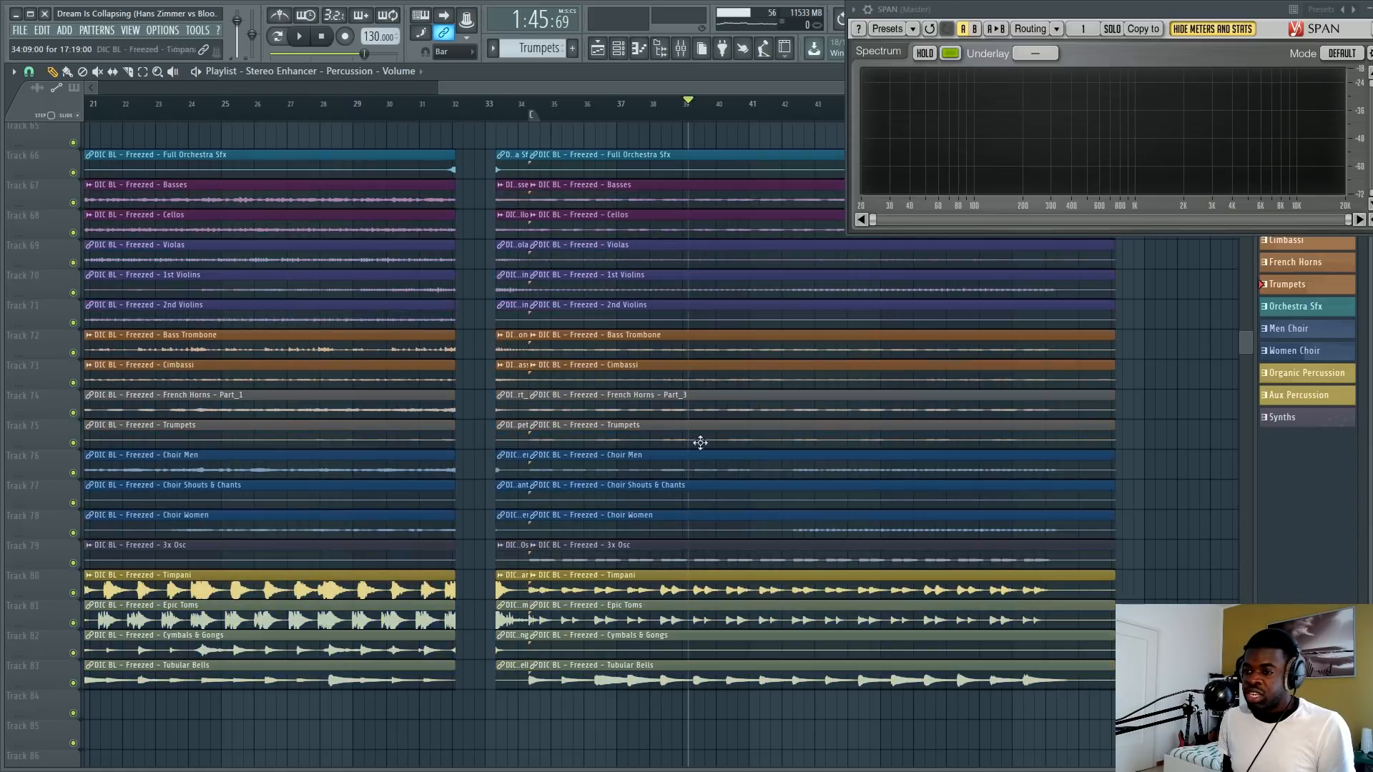
pyautogui.scroll(2, 690, 113)
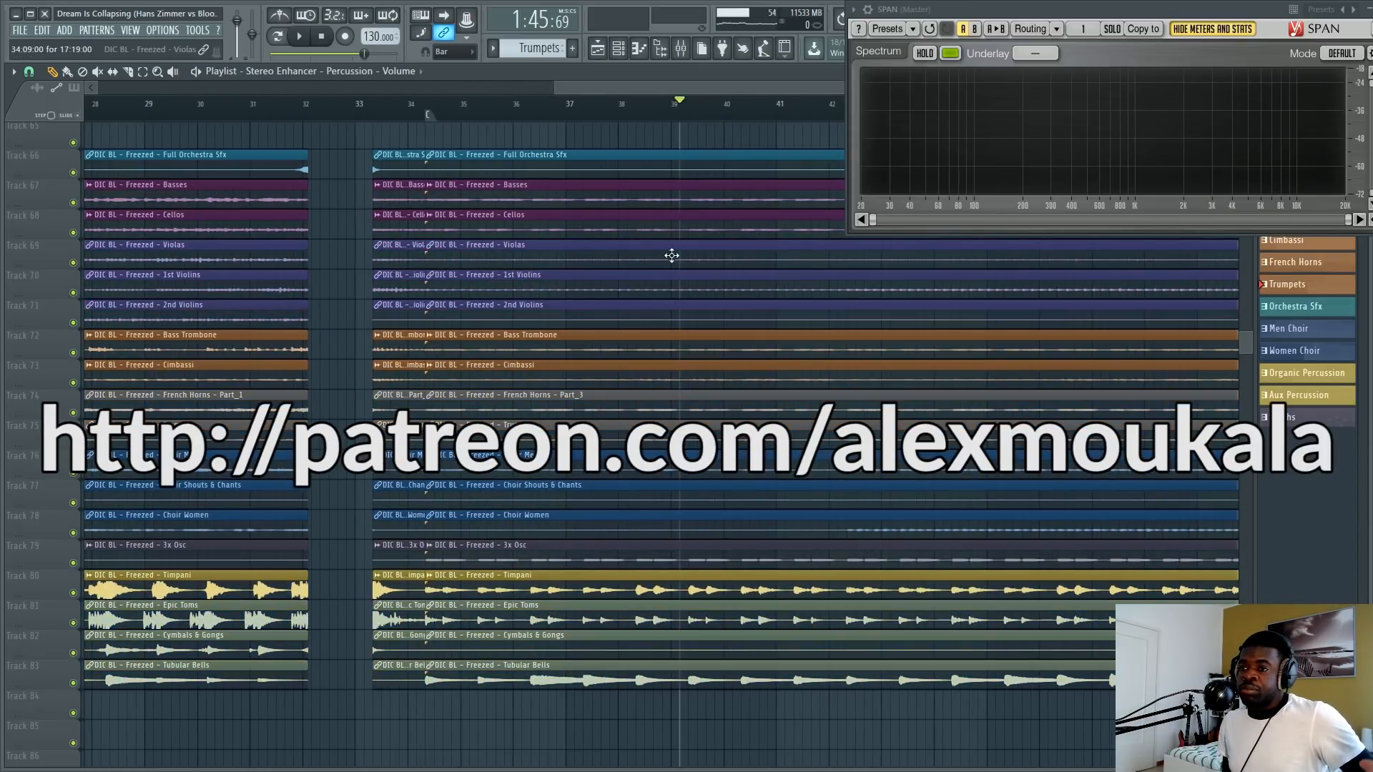